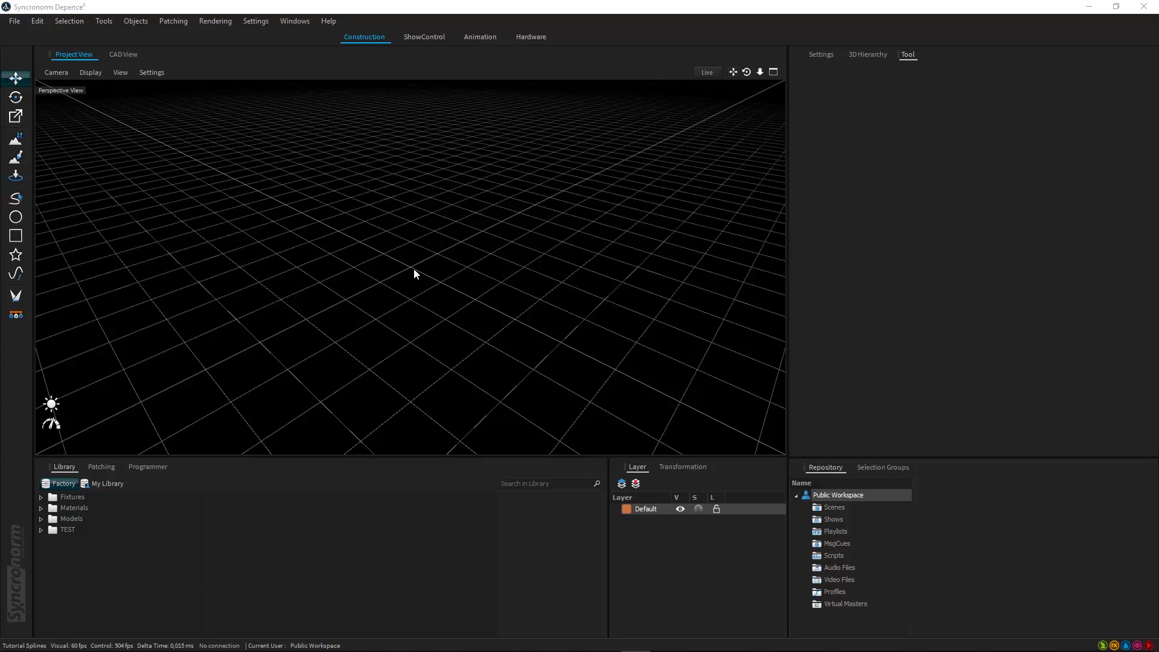
Step: Draw a five-point zigzag spline across the ground grid in the Perspective View with the spline tool
scroll(484, 247, "down", 2)
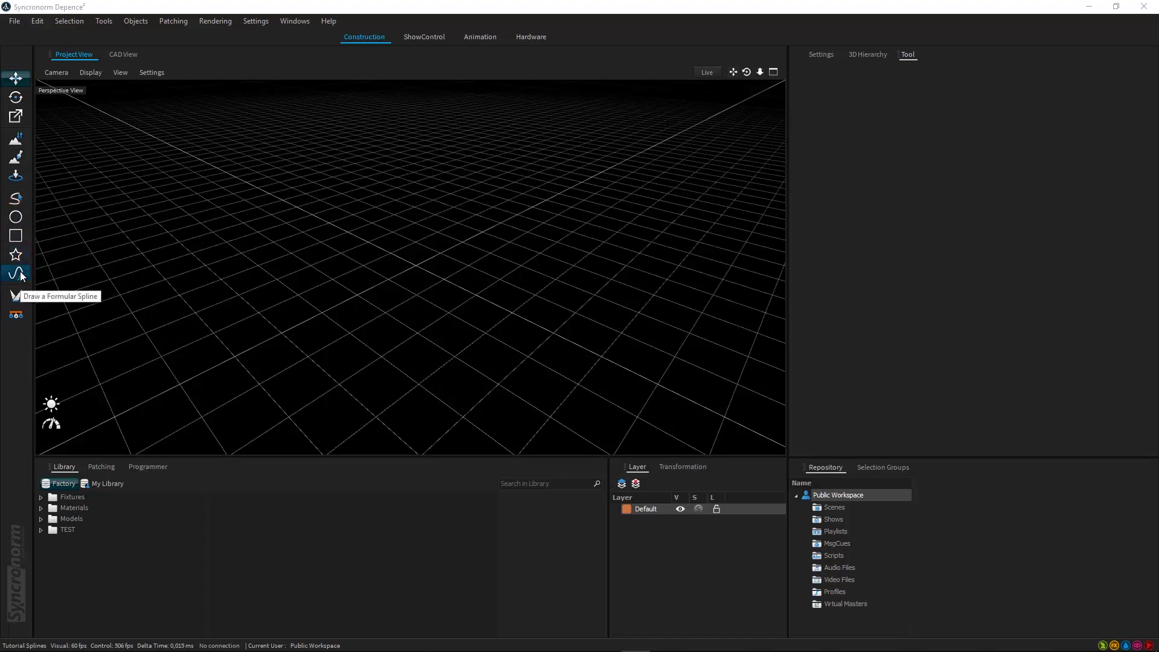
left_click(20, 200)
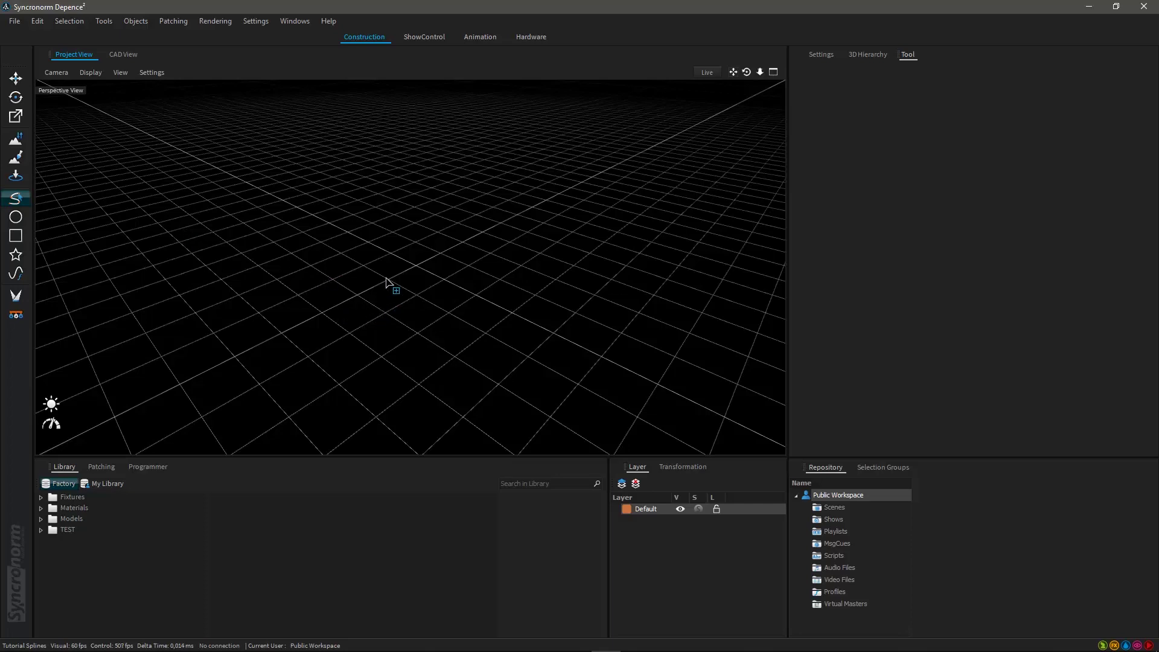
mouse_move(387, 281)
right_mouse_down()
mouse_move(474, 274)
mouse_move(481, 248)
mouse_move(354, 268)
right_mouse_up()
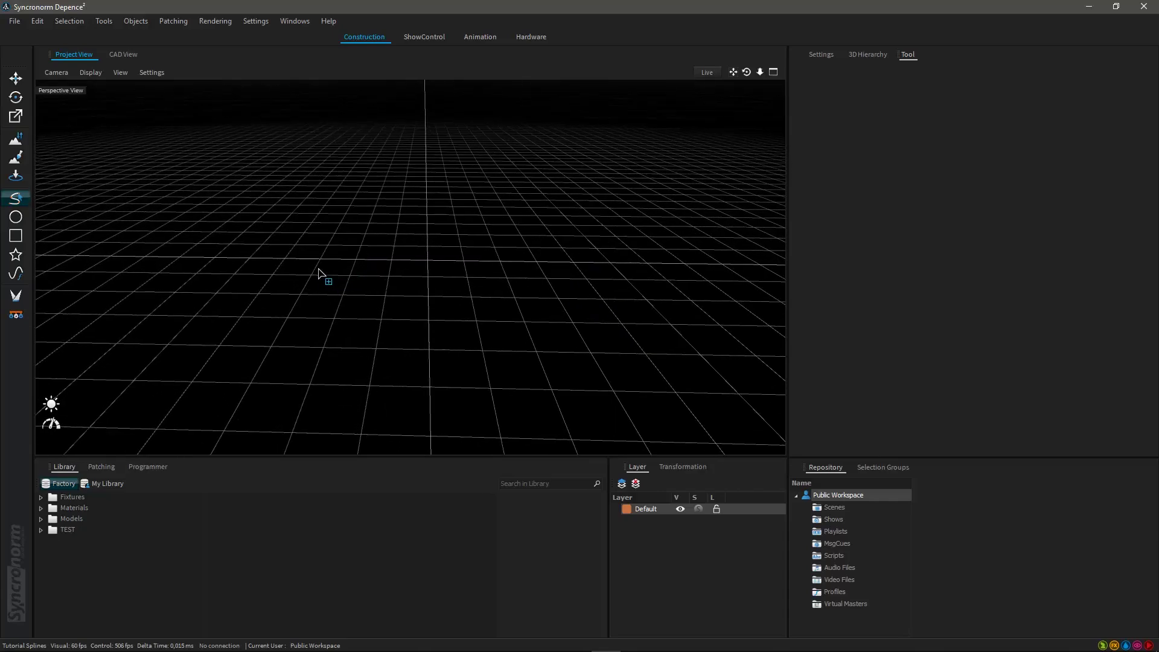
left_click(271, 259)
left_click(404, 345)
left_click(488, 282)
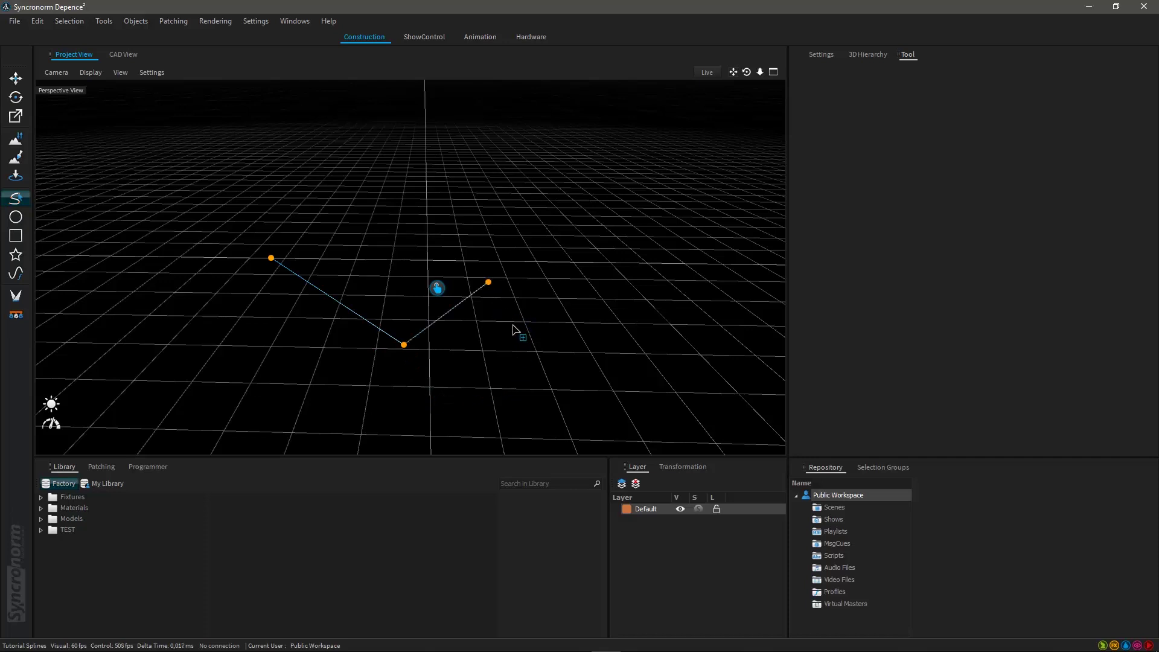
left_click(551, 339)
left_click(626, 252)
Step: Switch the Project View to the four-view layout with Perspective, Top, Left and Front views
scroll(545, 281, "up", 2)
middle_click_drag(566, 282, 541, 282)
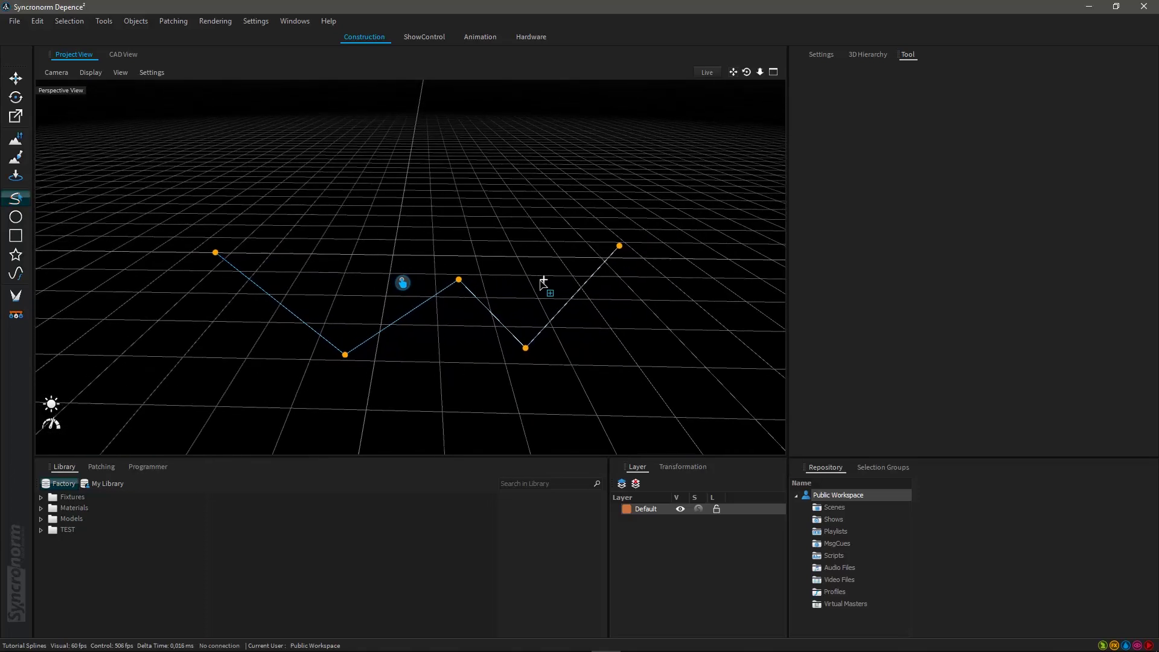
scroll(533, 289, "down", 1)
right_click_drag(490, 278, 558, 241)
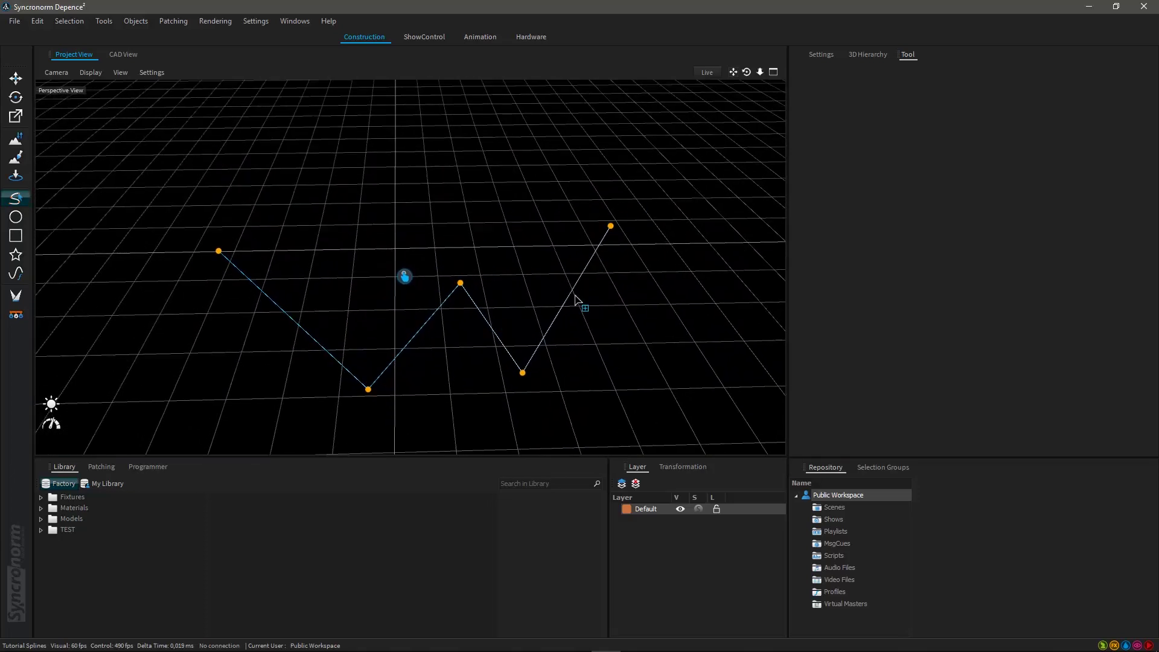
right_click_drag(467, 291, 449, 332)
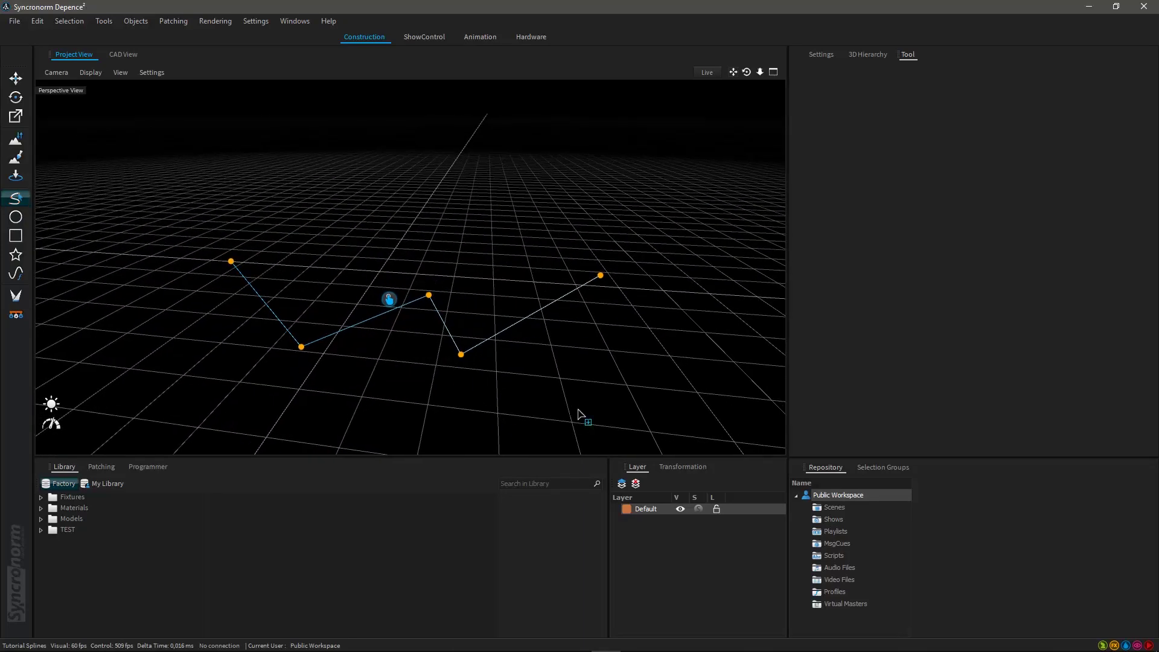
left_click(772, 71)
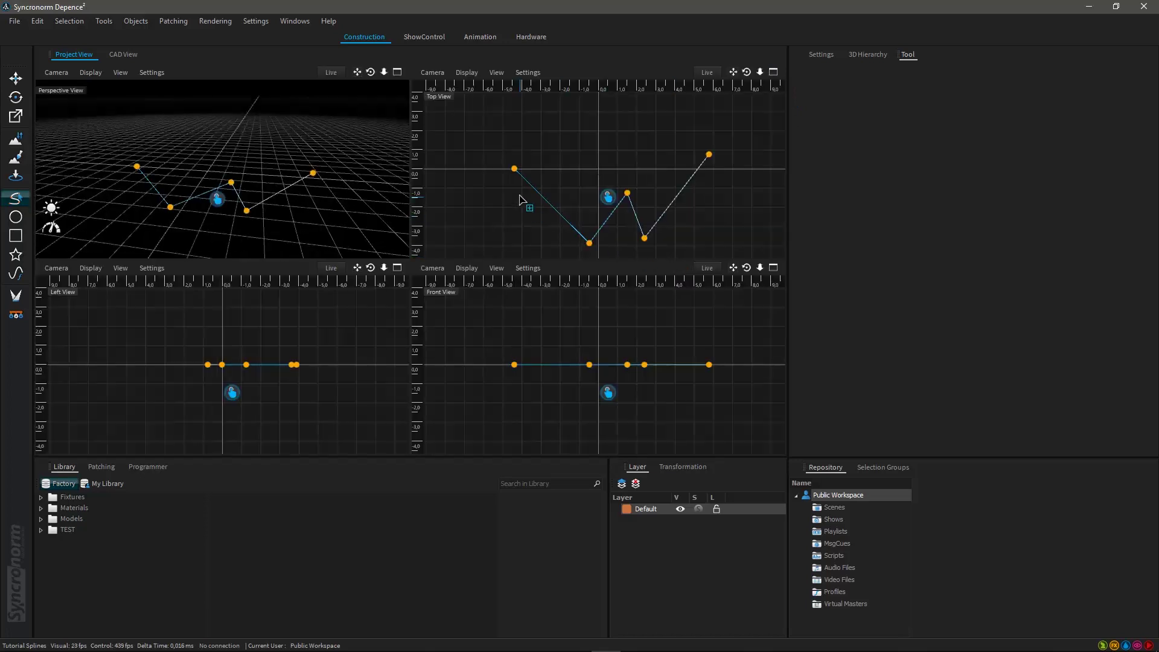
Step: Move the spline's first two points outward in the Top View, keeping the first one near the horizontal axis
scroll(563, 218, "down", 3)
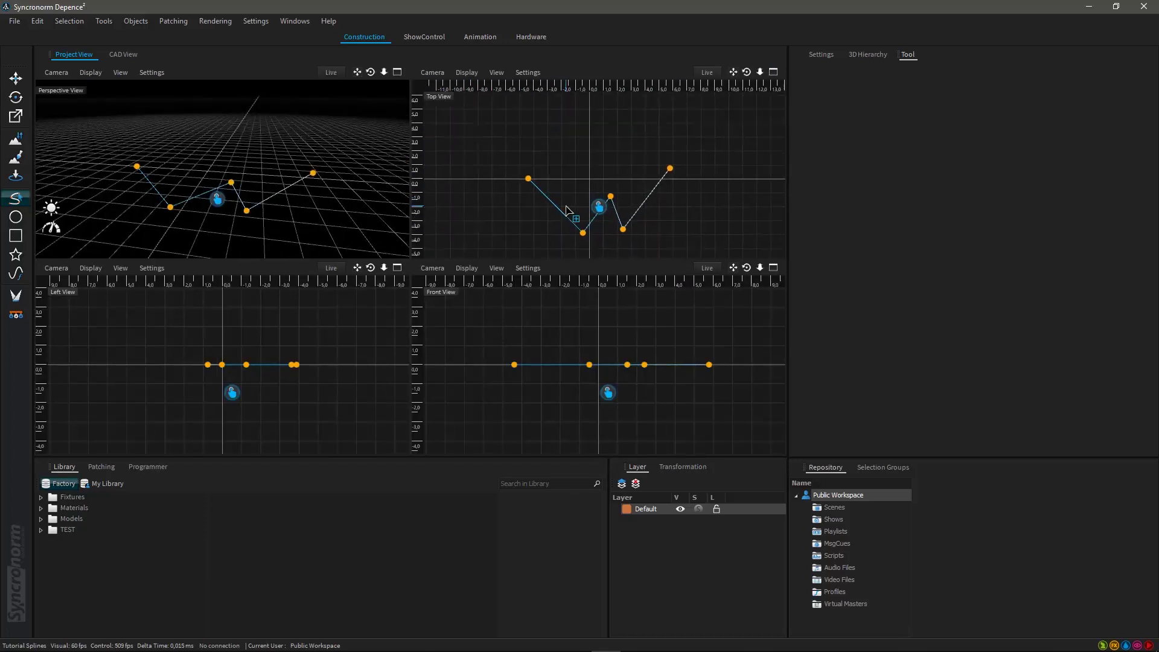
scroll(610, 241, "up", 2)
mouse_move(610, 230)
middle_mouse_down()
mouse_move(592, 238)
mouse_move(614, 235)
middle_mouse_up()
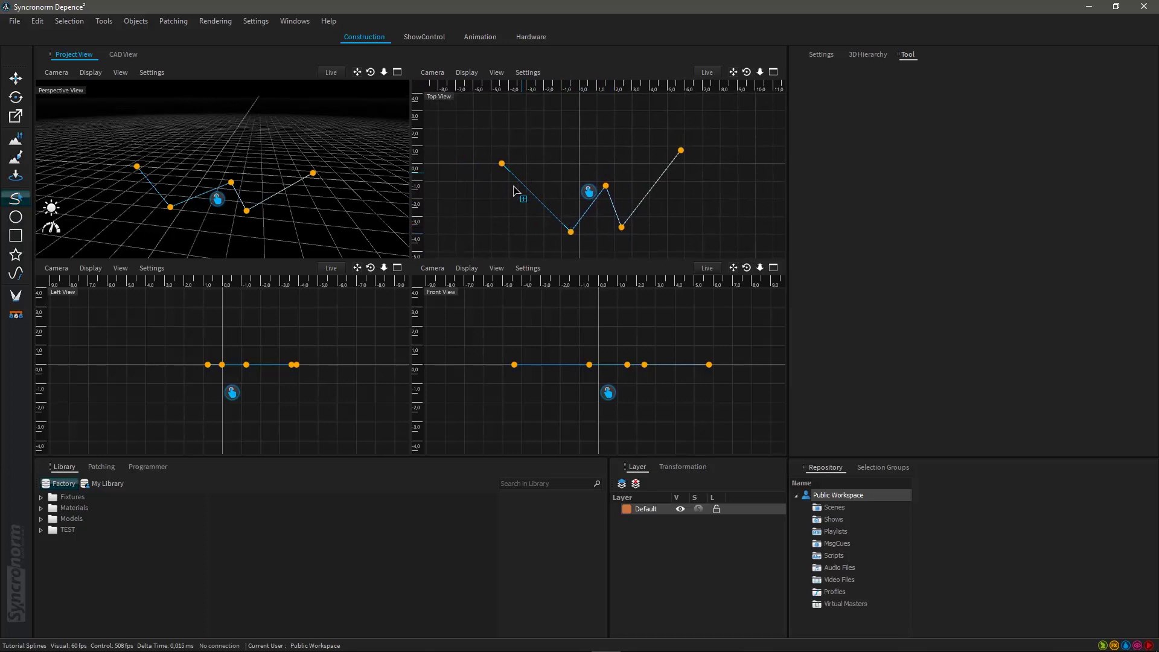
left_click_drag(570, 231, 543, 219)
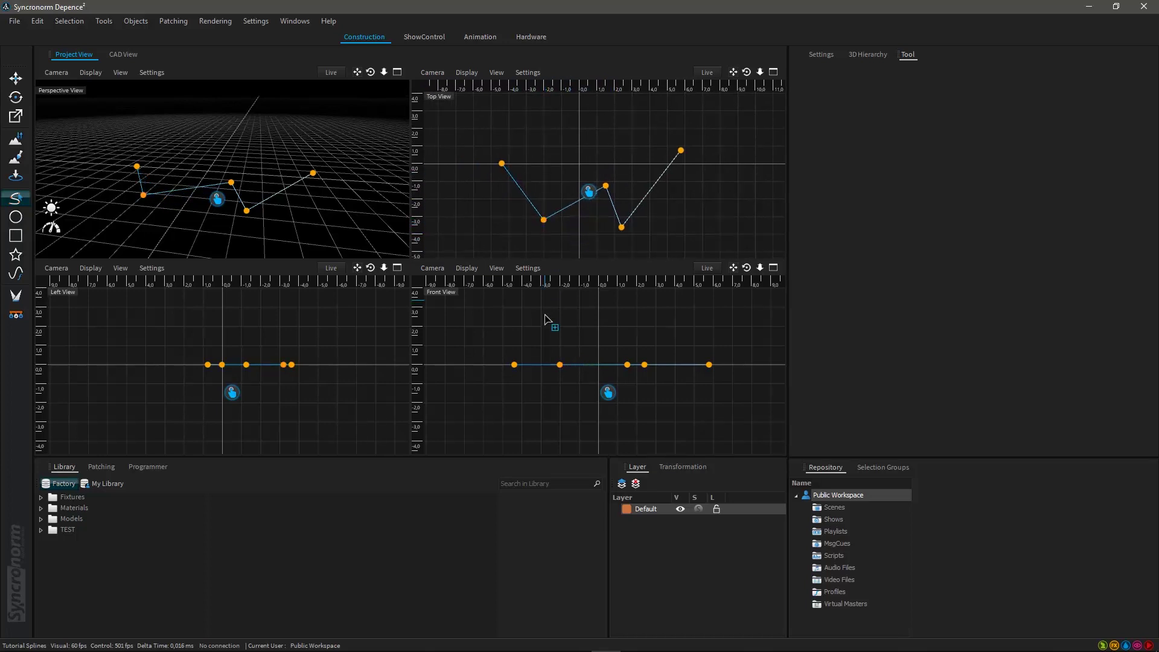
left_click_drag(502, 163, 469, 162)
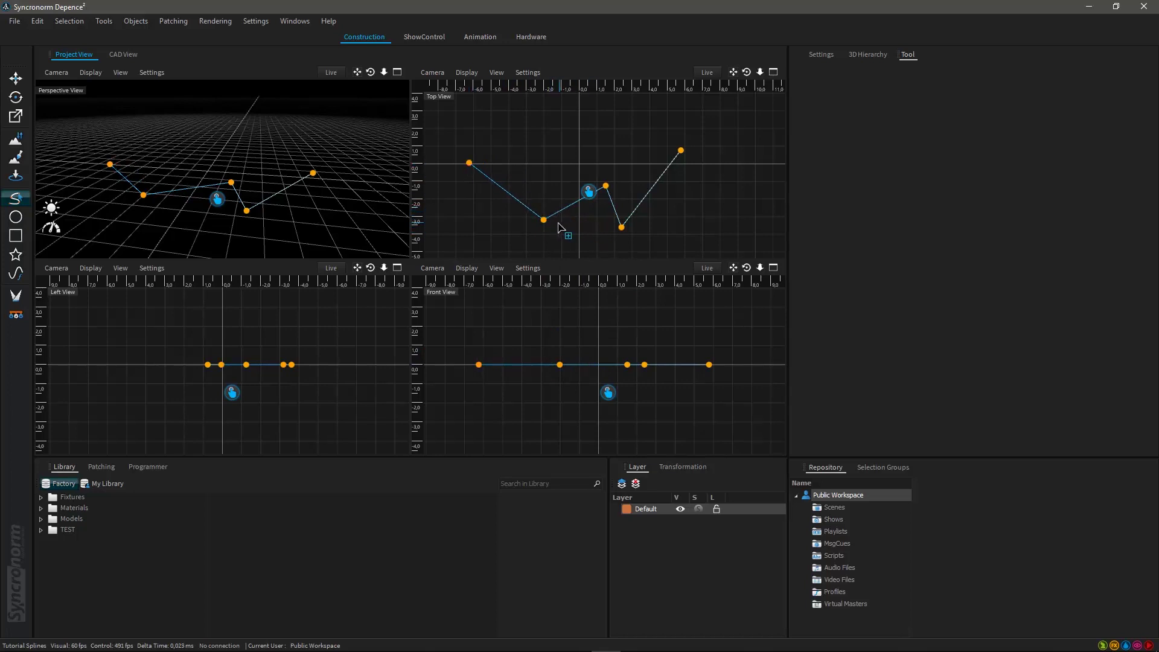
left_click_drag(546, 227, 517, 233)
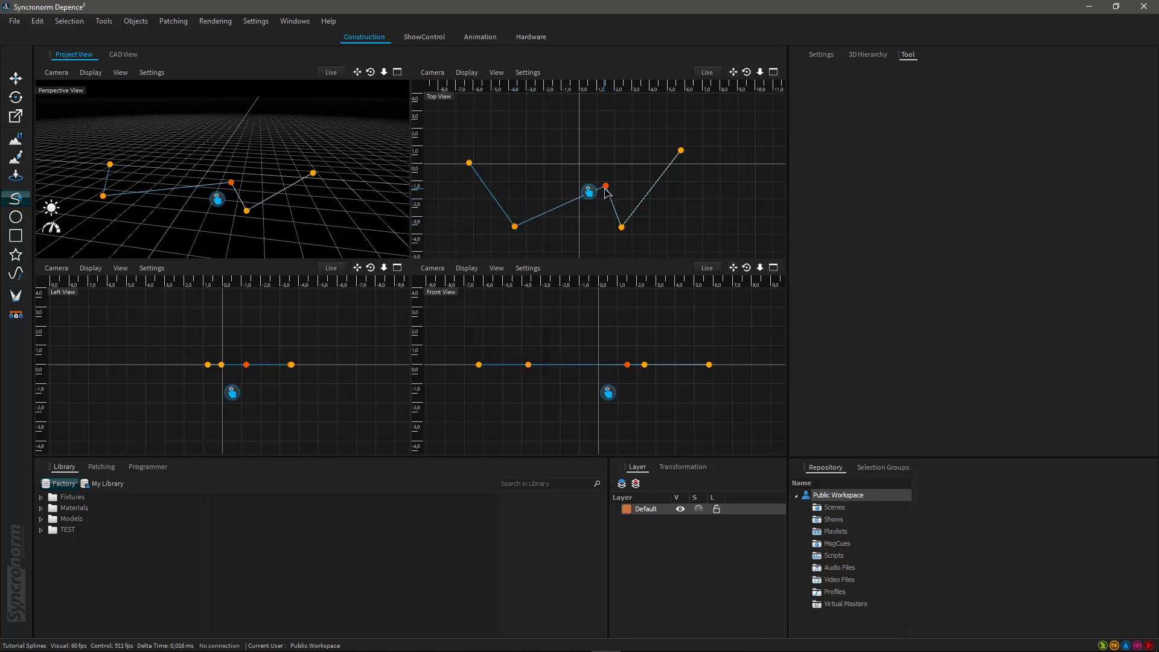
Step: In the Top View, centre the middle point on the vertical axis, move the last two points outward into a symmetrical W, and finish editing
left_click_drag(606, 189, 564, 198)
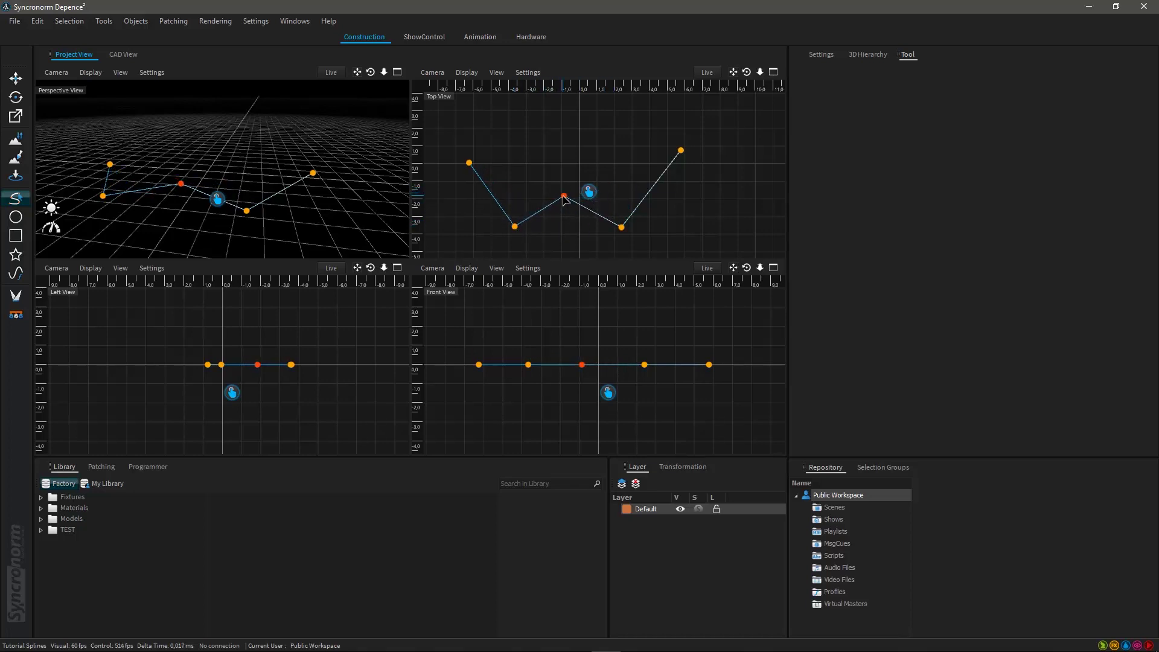
mouse_move(681, 151)
left_mouse_down()
mouse_move(677, 175)
mouse_move(657, 176)
mouse_move(669, 164)
left_mouse_up()
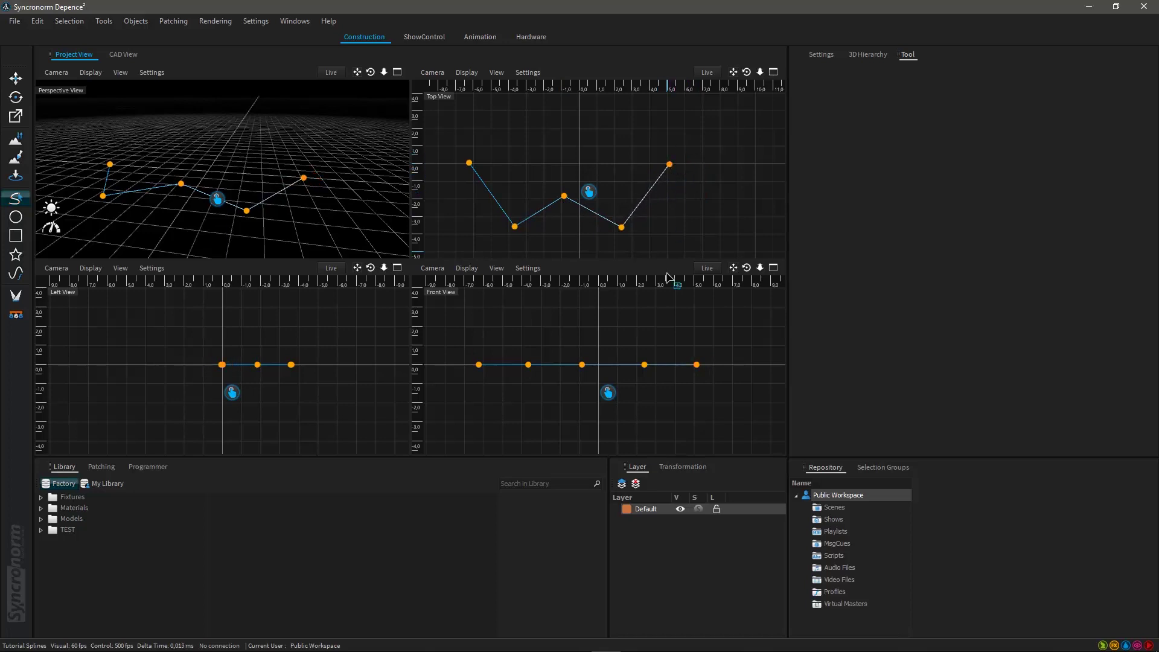
left_click_drag(566, 202, 578, 199)
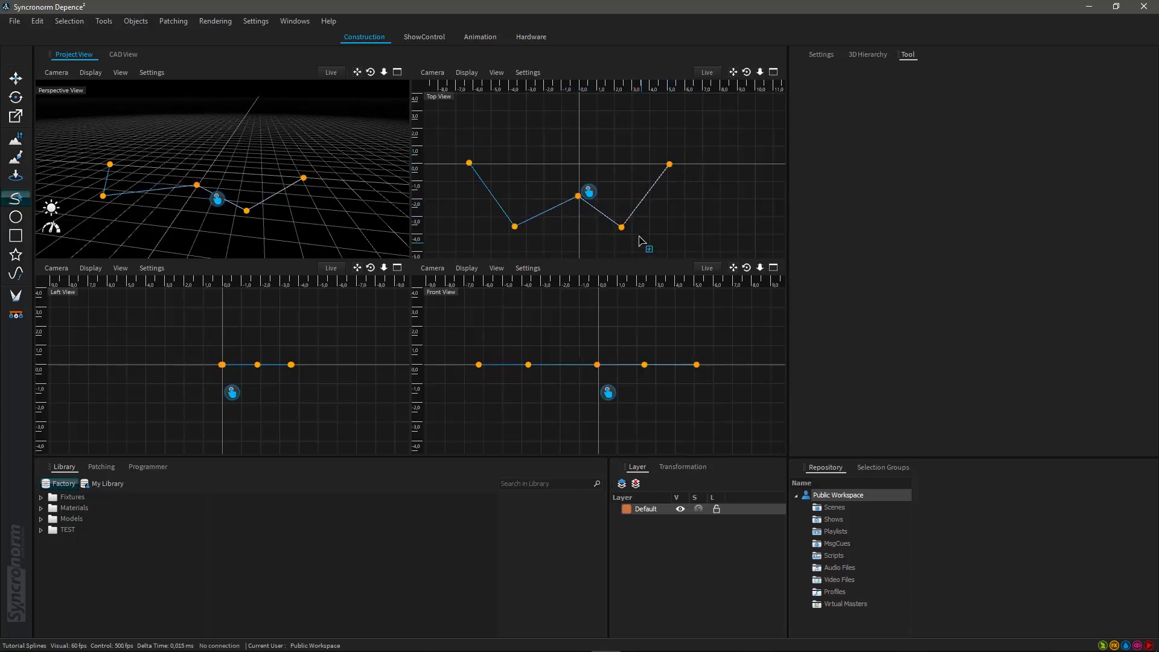
left_click(622, 228)
left_click_drag(624, 232, 643, 233)
left_click(671, 169)
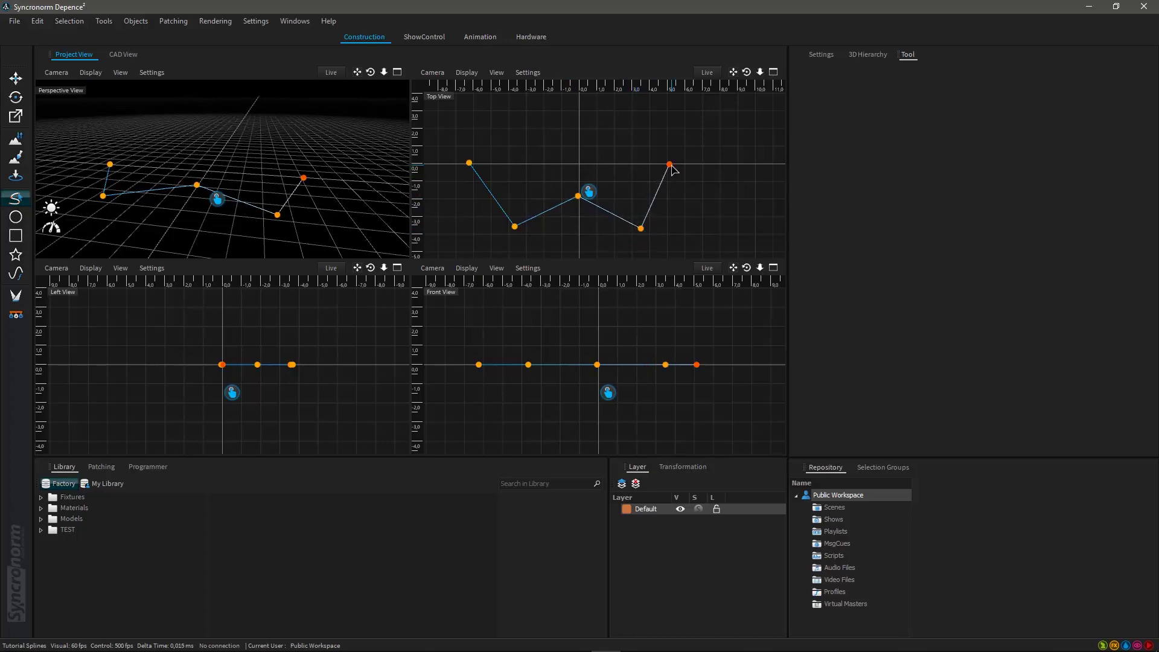
left_click_drag(671, 169, 691, 170)
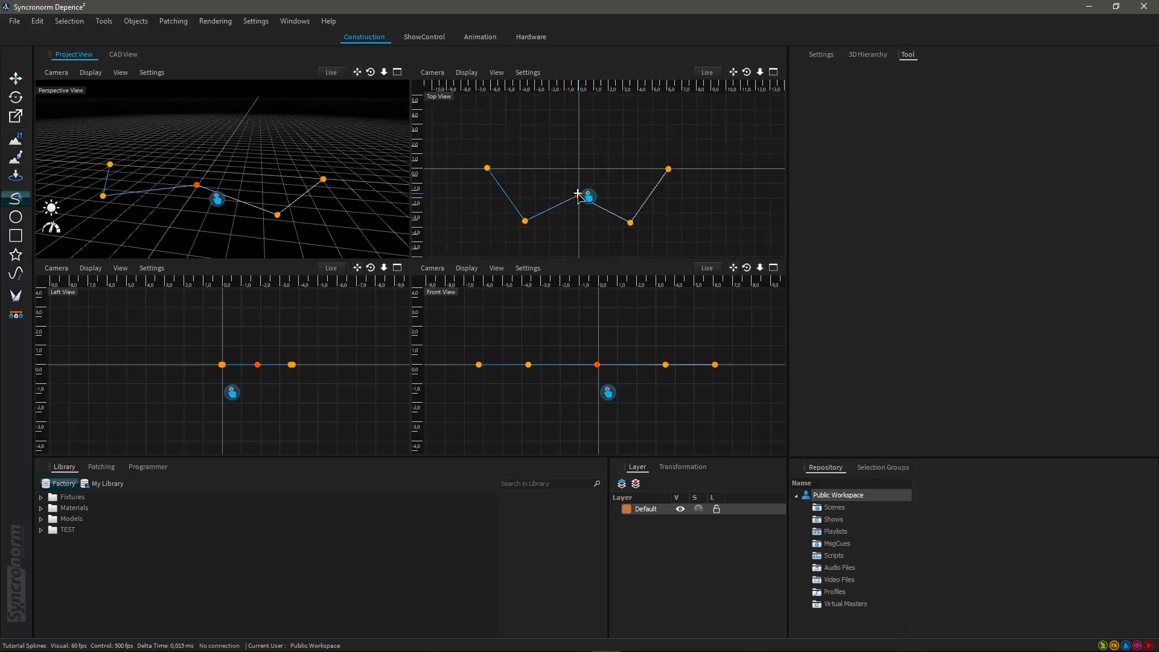
middle_click_drag(571, 207, 572, 203)
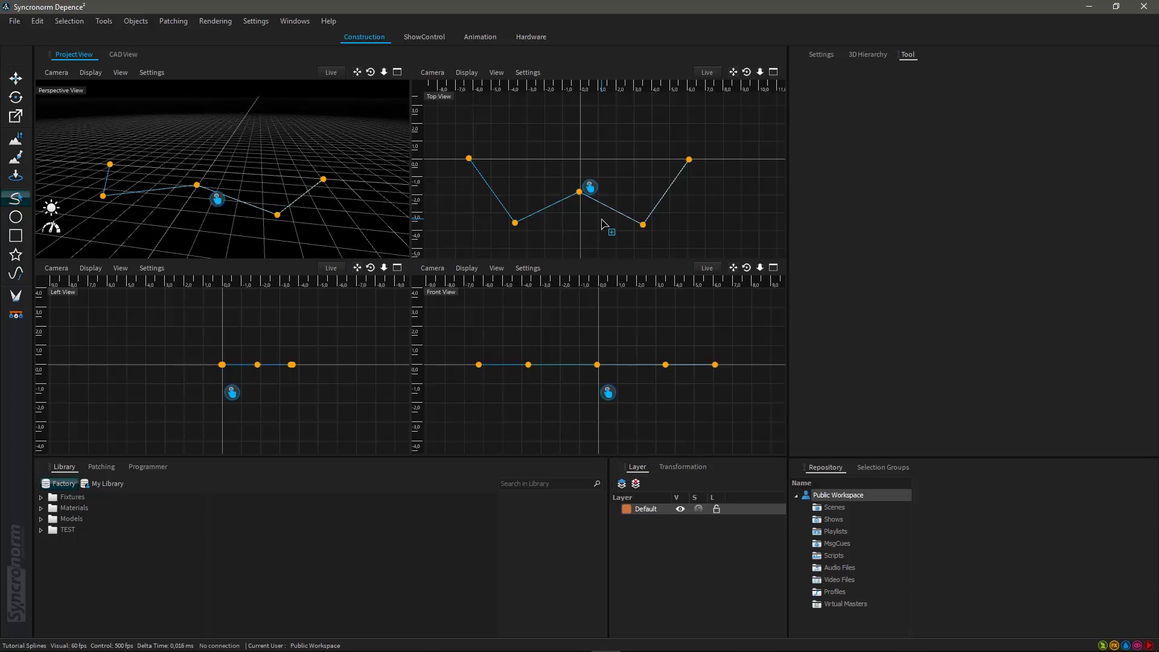
key("Escape")
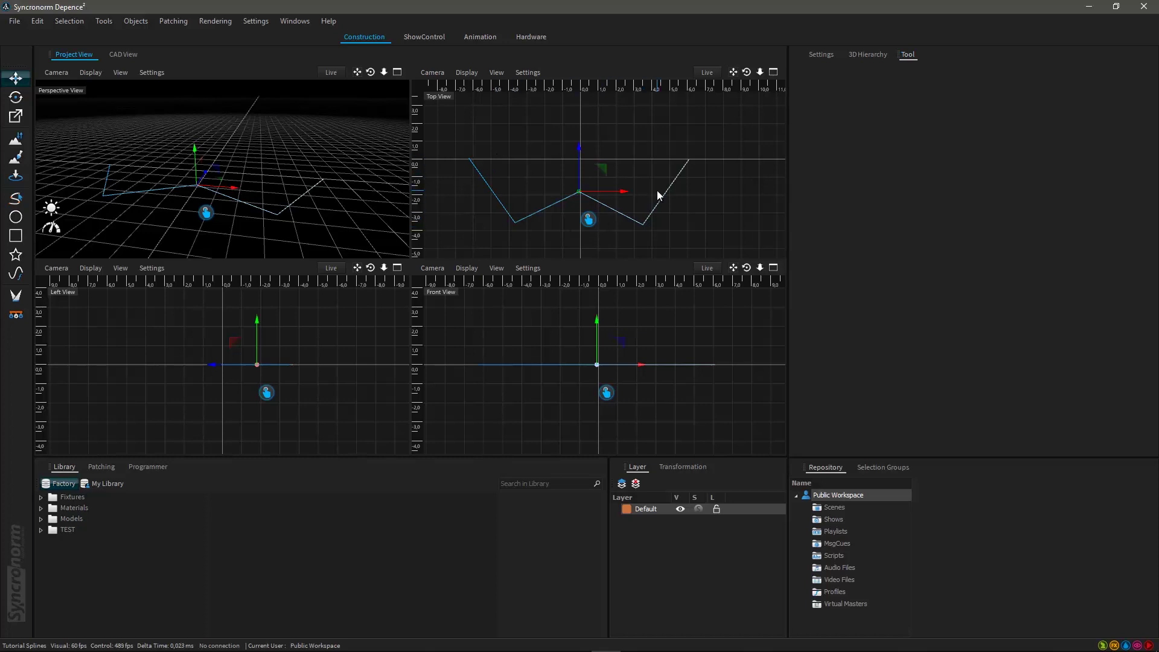
Step: Show the 3D Hierarchy and reselect the spline in the Top View
left_click(872, 56)
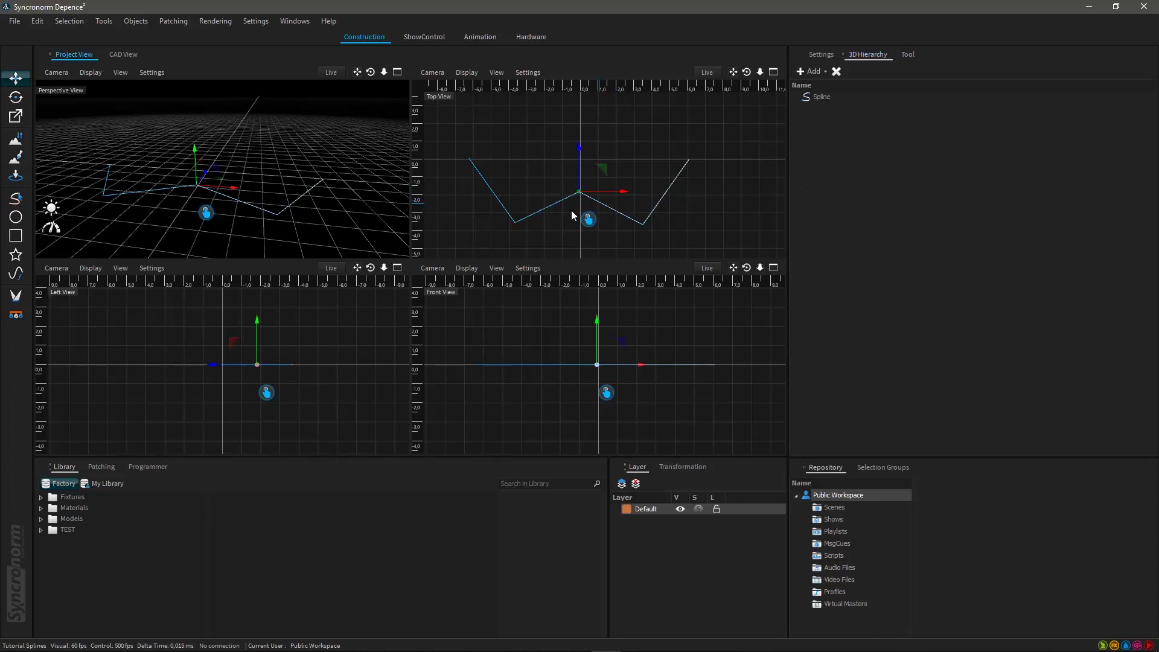
scroll(585, 203, "down", 3)
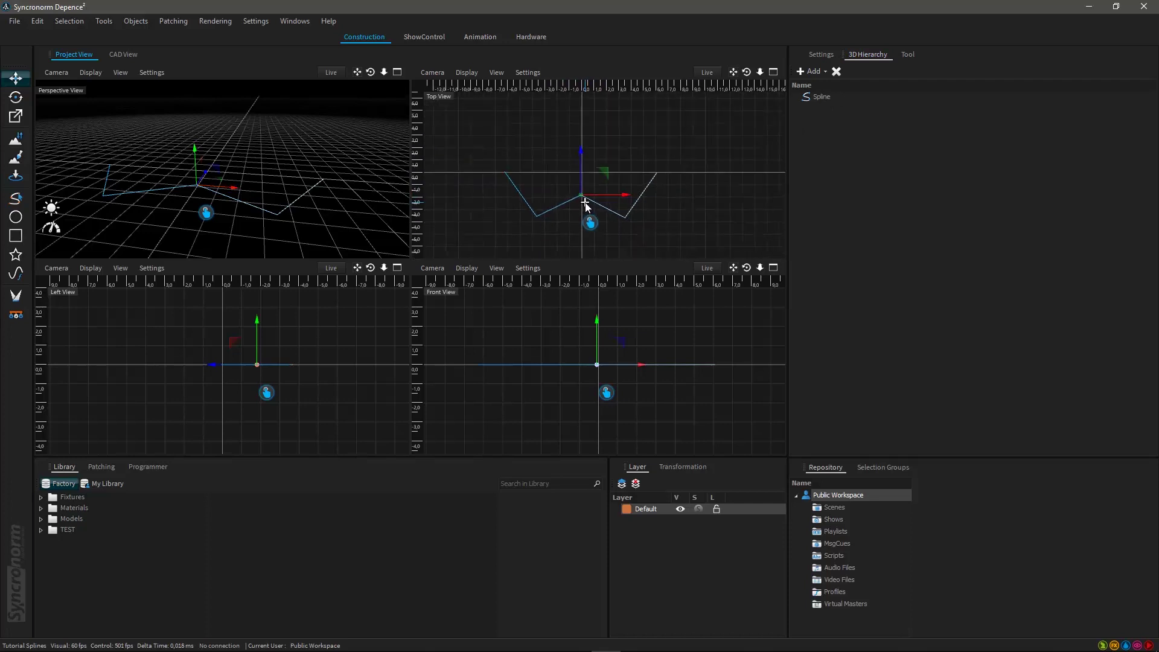
scroll(586, 211, "up", 3)
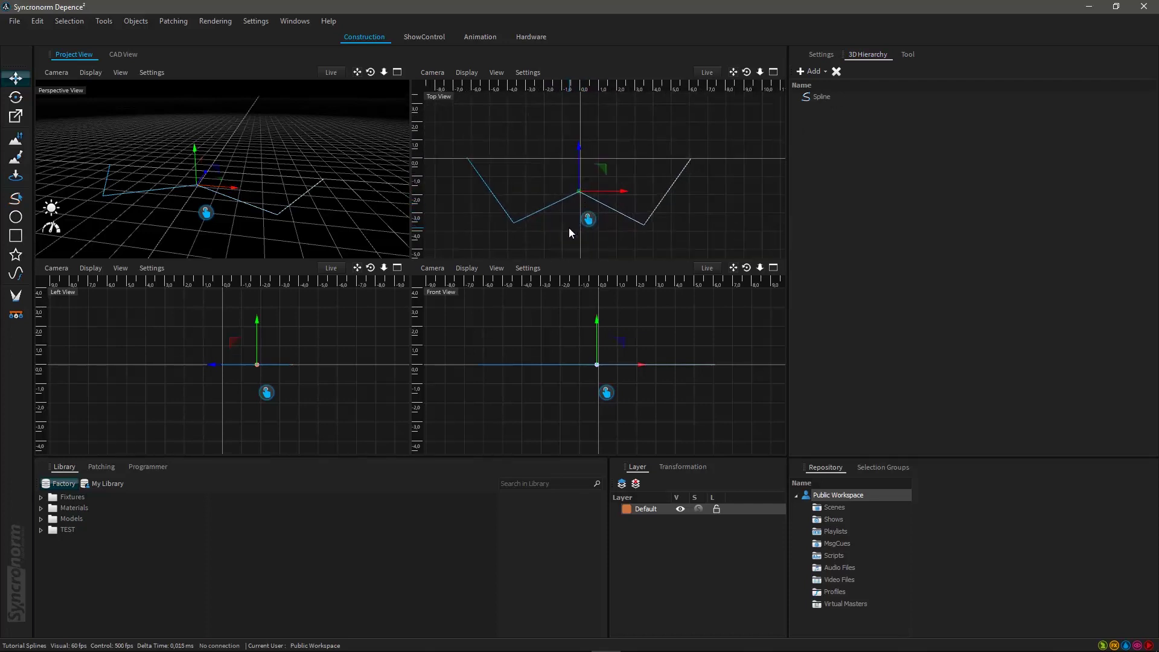
left_click(659, 233)
left_click(584, 194)
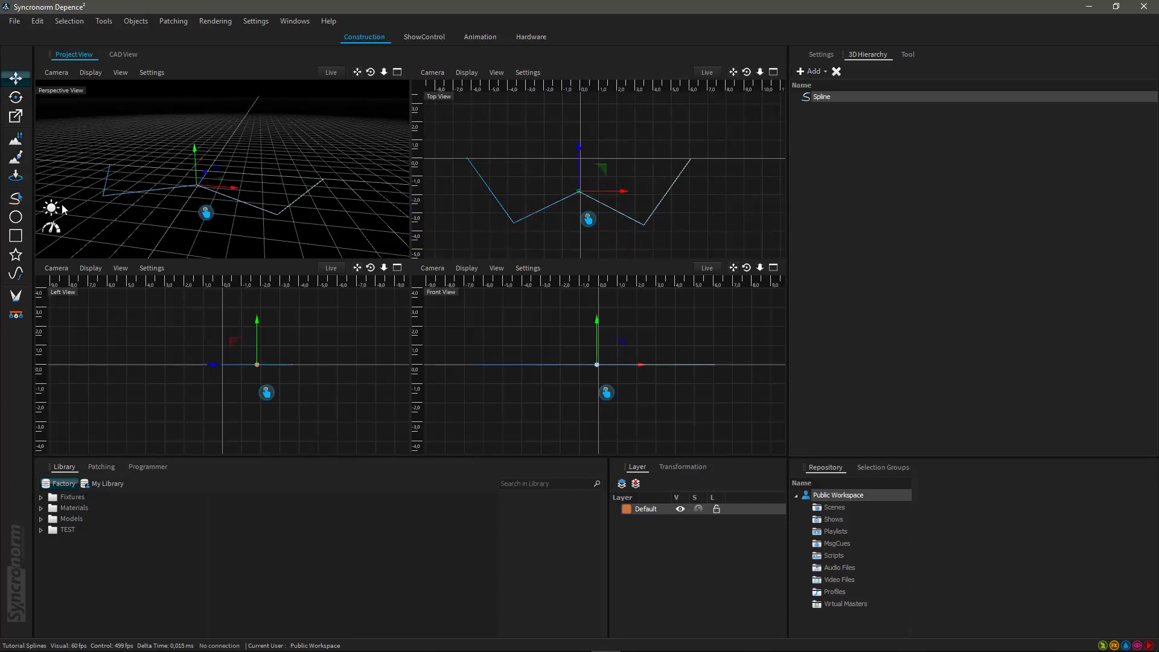
Step: Reopen the selected spline for point editing and nudge its middle point slightly further from the horizontal axis in the Top View
left_click(17, 202)
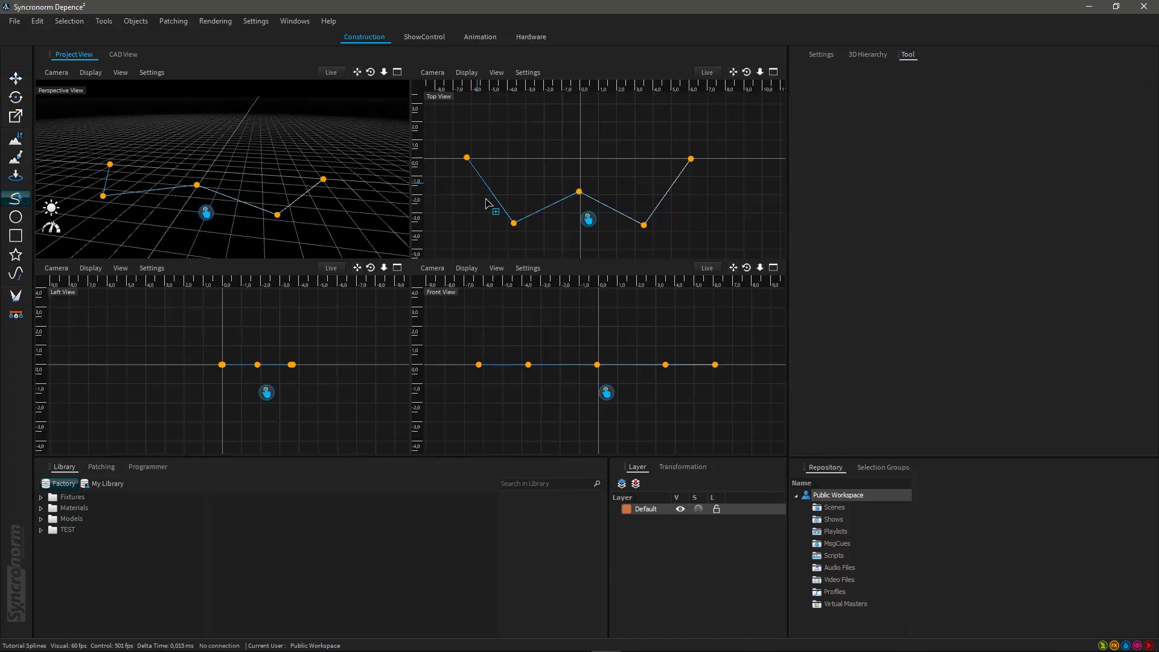
mouse_move(579, 192)
left_mouse_down()
mouse_move(581, 253)
mouse_move(583, 195)
left_mouse_up()
scroll(571, 168, "down", 3)
scroll(579, 179, "up", 3)
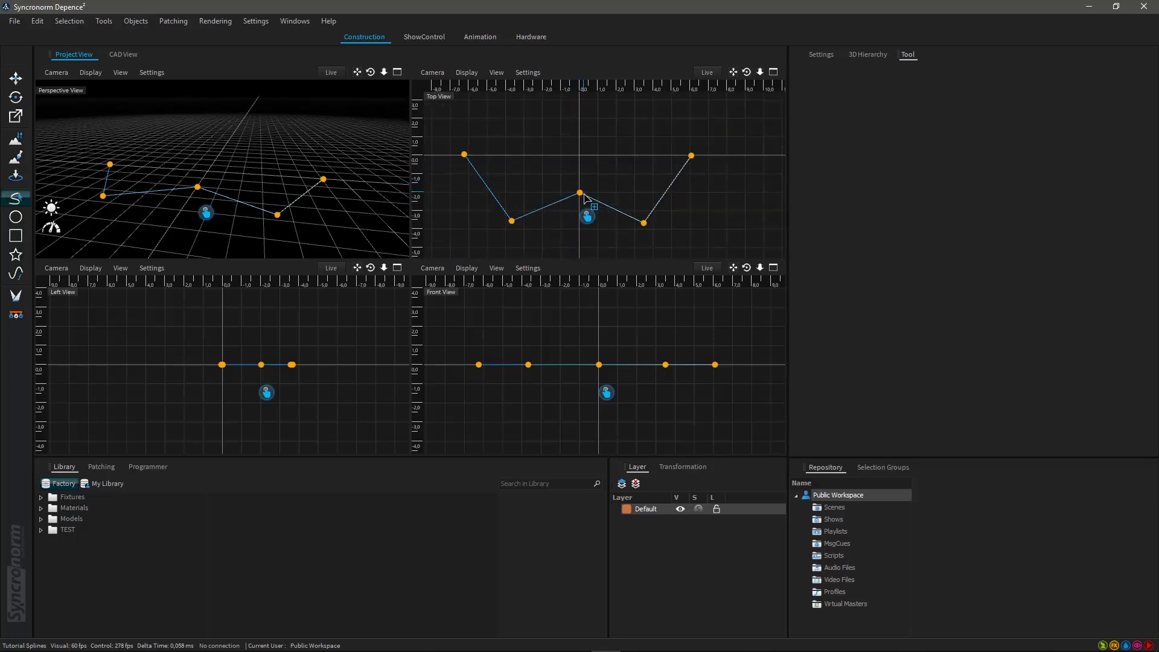
right_click_drag(583, 197, 592, 189)
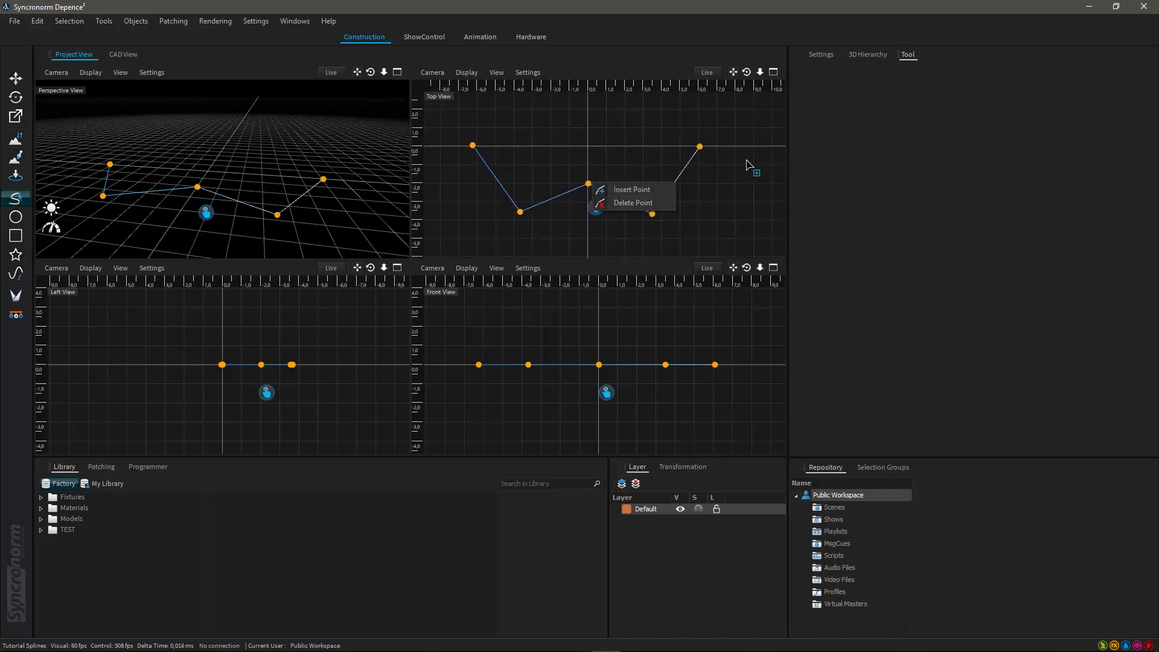
right_click_drag(732, 174, 727, 187)
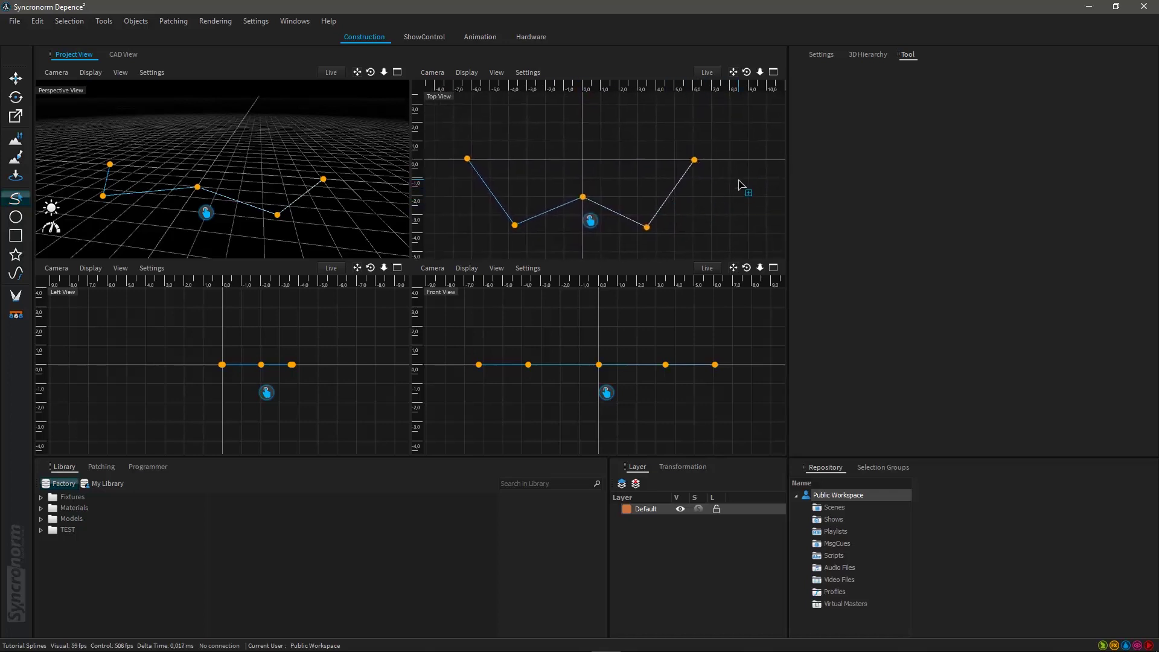
Step: Enable the spline's Closed setting and move its last point slightly inward in the Top View
left_click(822, 54)
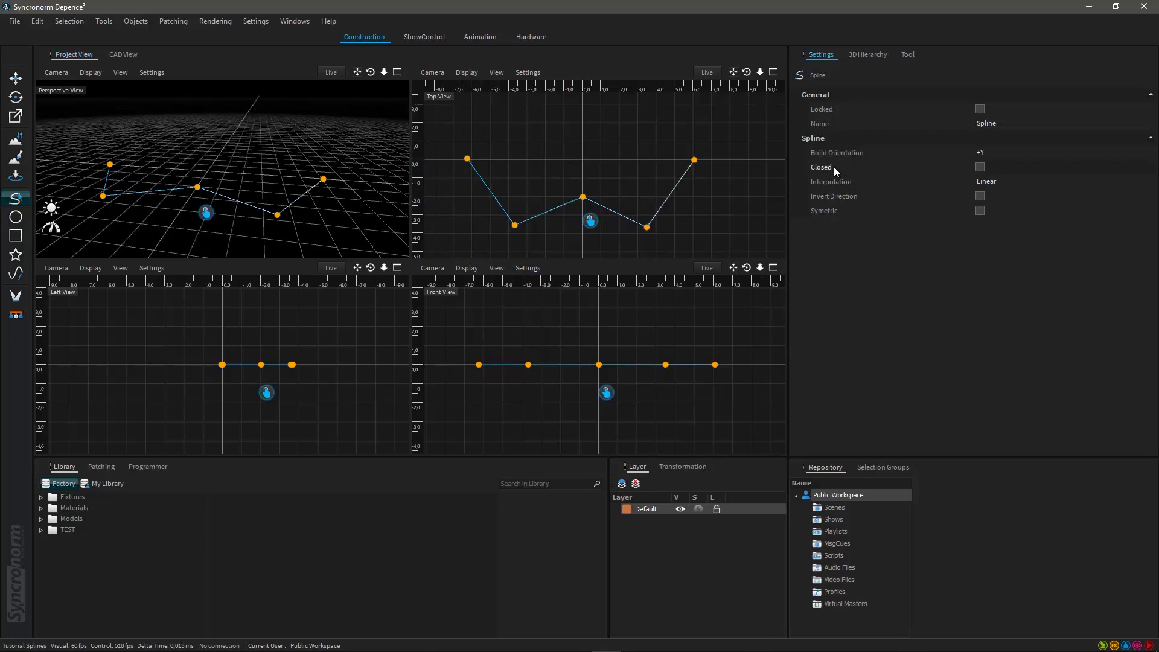
left_click(979, 167)
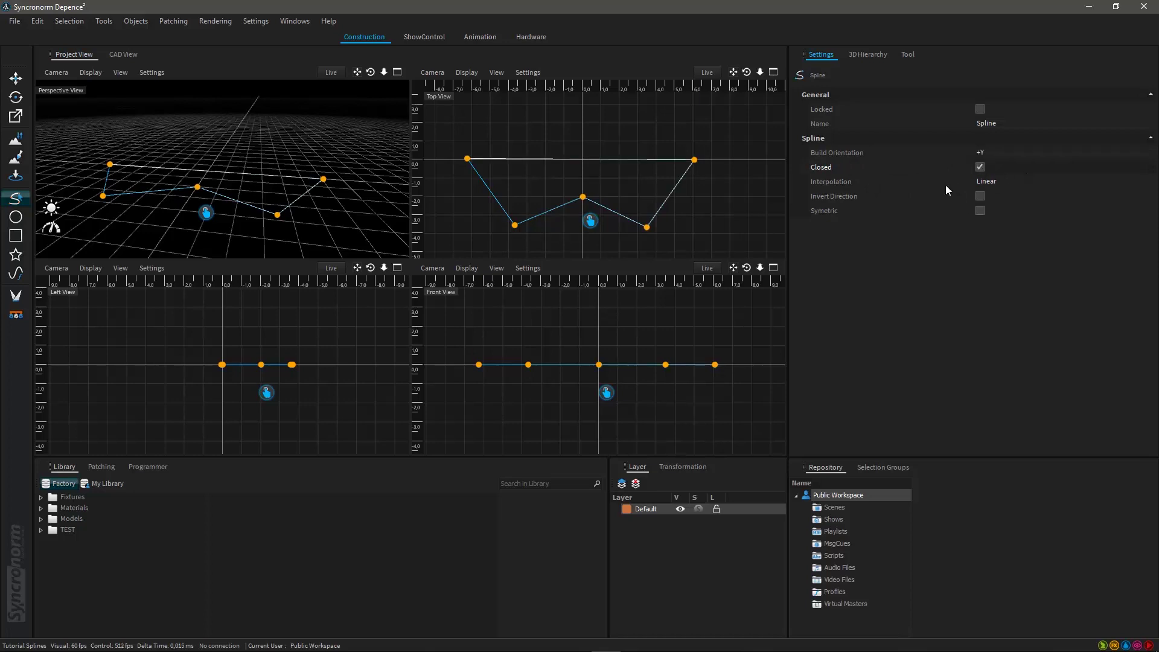
mouse_move(694, 160)
left_mouse_down()
mouse_move(691, 191)
mouse_move(688, 164)
left_mouse_up()
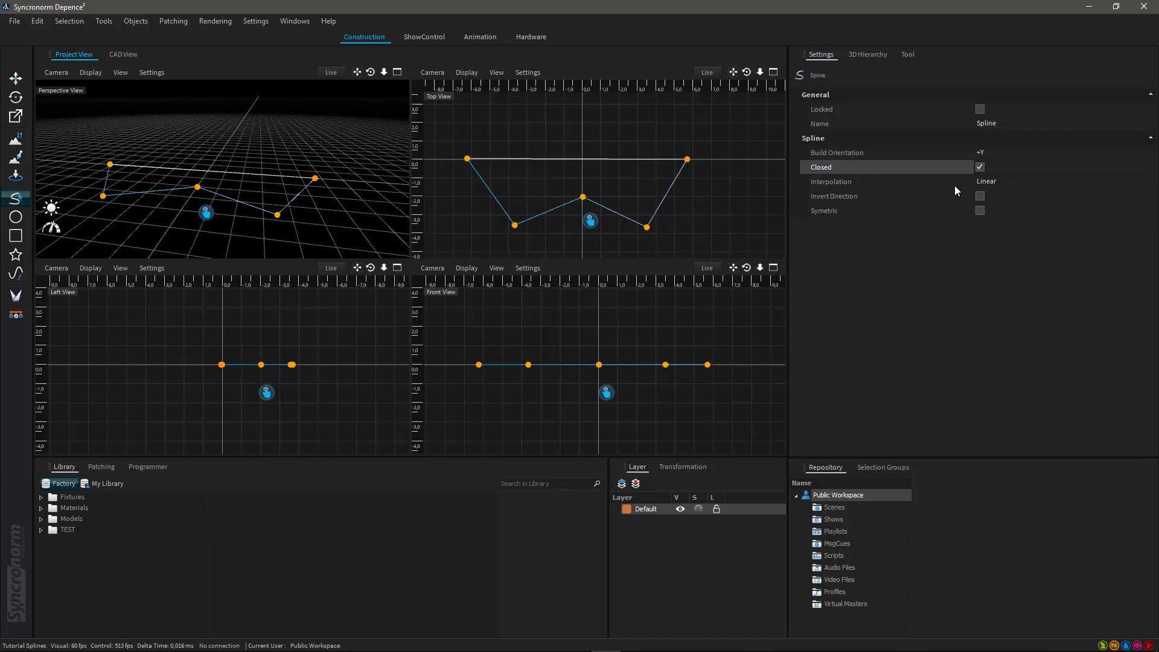
Step: Set the spline's interpolation to Cubic and shift its fourth point slightly outward in the Top View
left_click(985, 182)
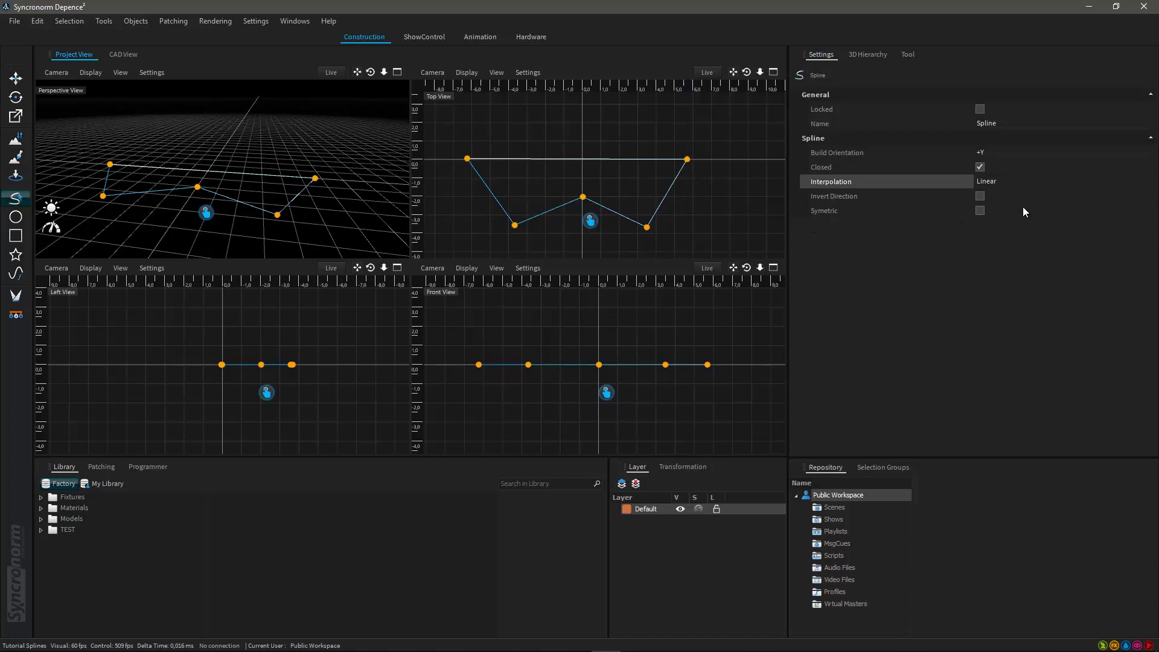
left_click(1150, 181)
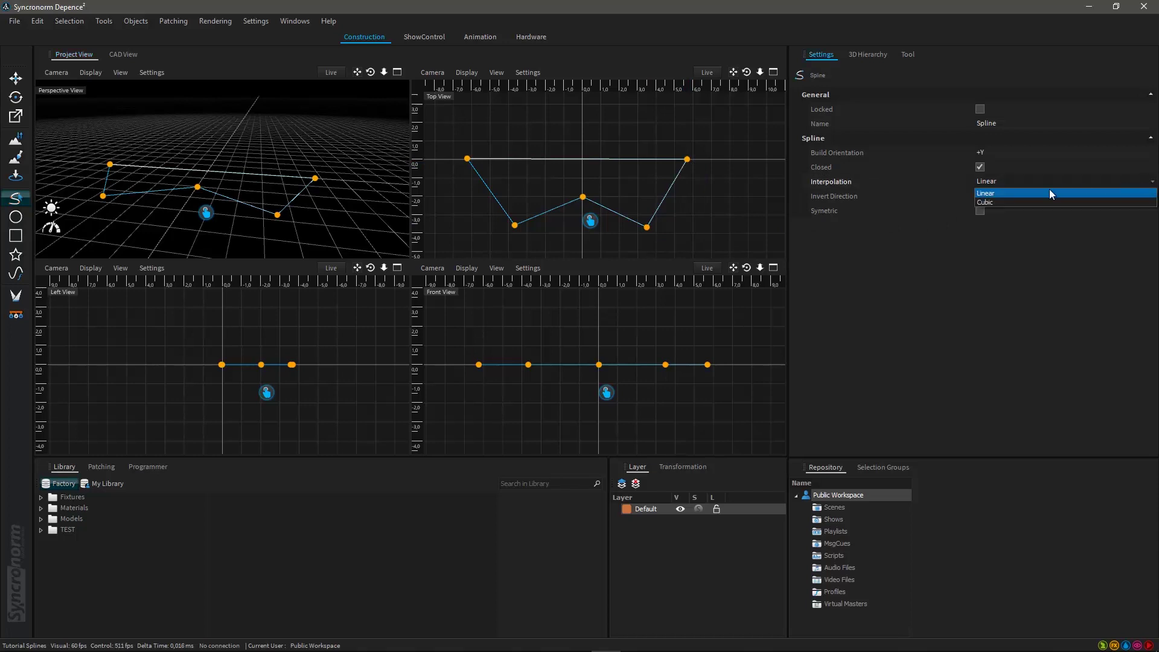
left_click(1036, 202)
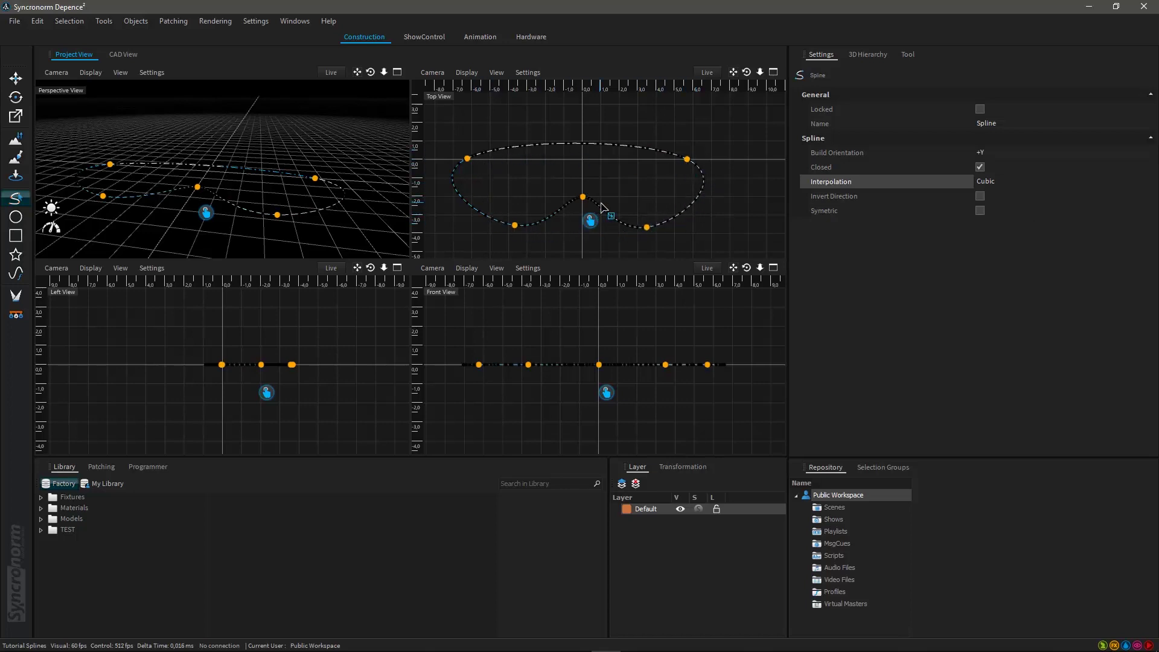
left_click(647, 227)
mouse_move(649, 227)
left_mouse_down()
mouse_move(678, 228)
mouse_move(654, 227)
left_mouse_up()
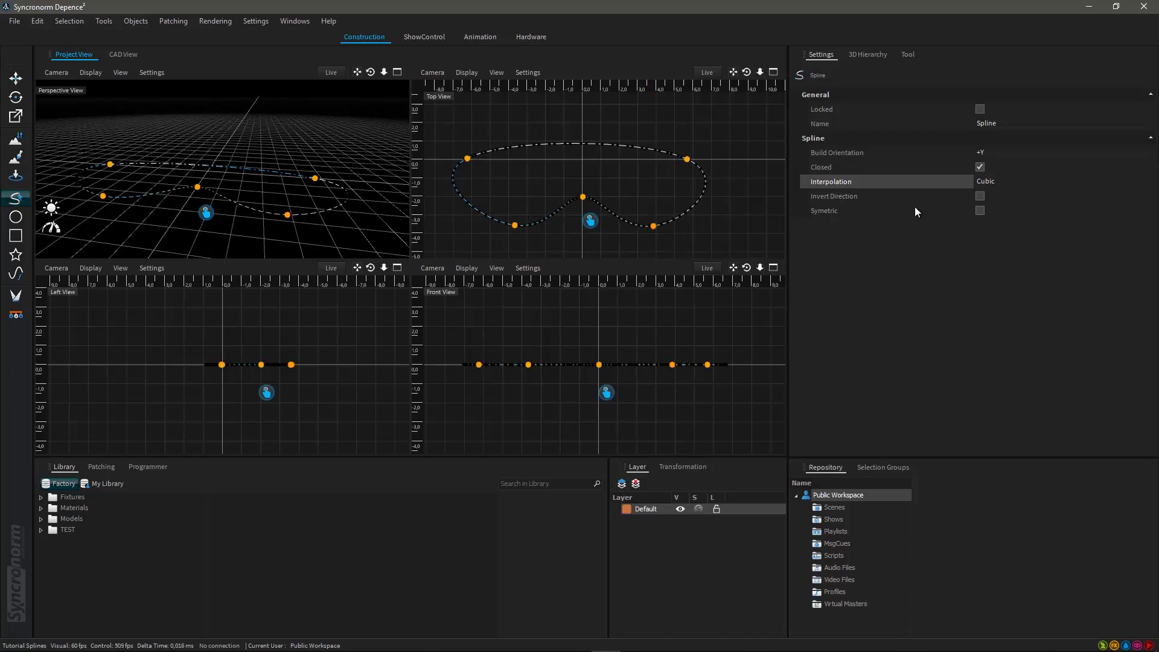
Step: Turn the spline's Invert Direction on and back off, and enable its Symetric setting
left_click(979, 197)
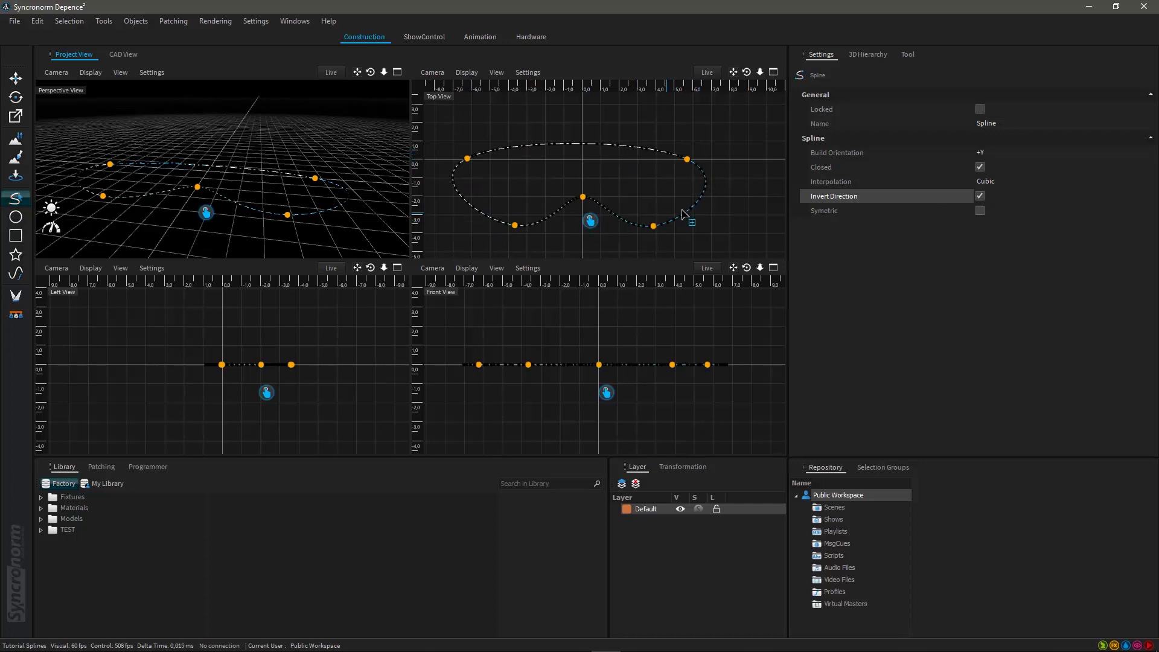
left_click(980, 196)
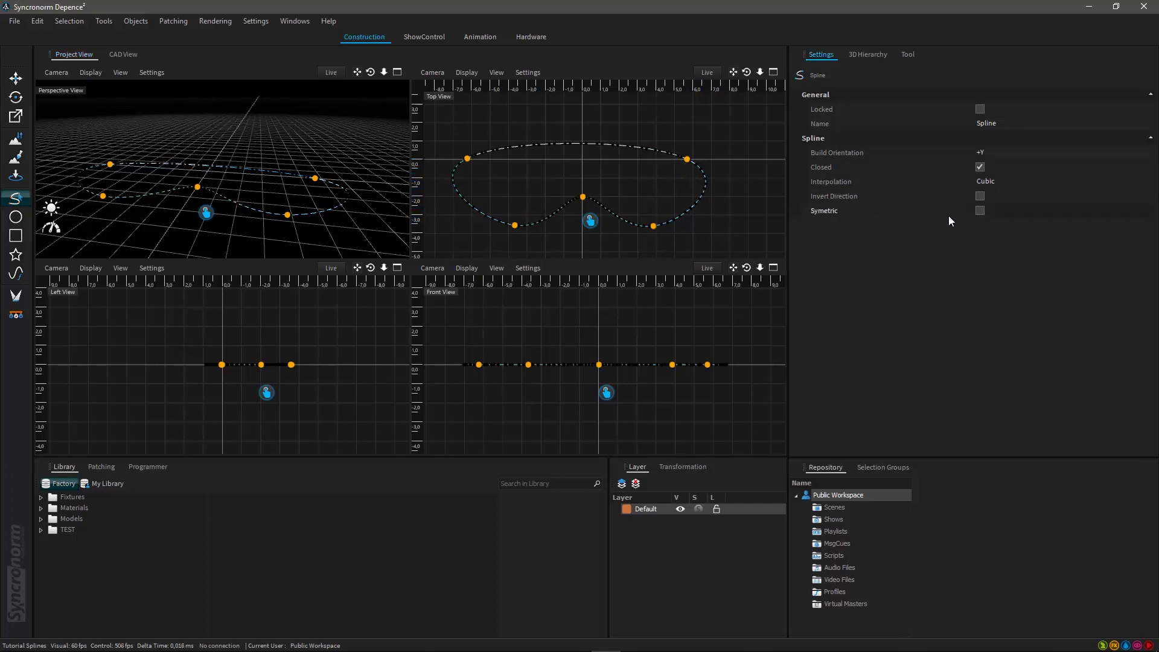
left_click(979, 210)
Step: Move the spline's symmetry end point well below the horizontal axis and its upper opposite point inward and up in the Top View
scroll(690, 209, "down", 2)
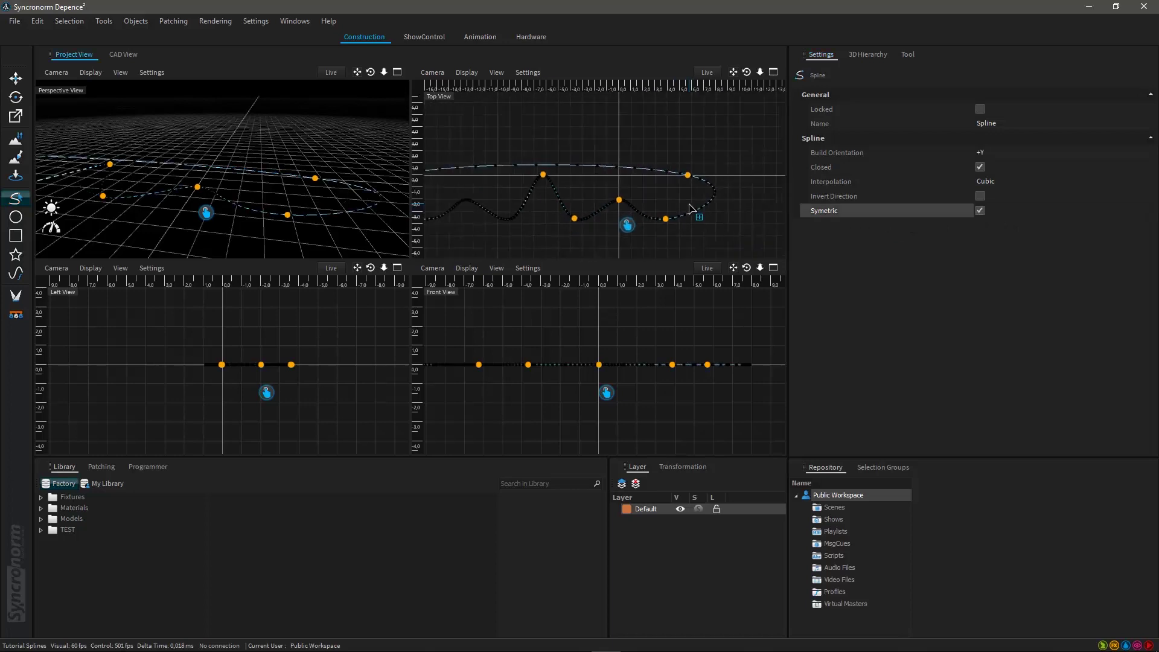
scroll(692, 208, "down", 3)
scroll(595, 208, "up", 3)
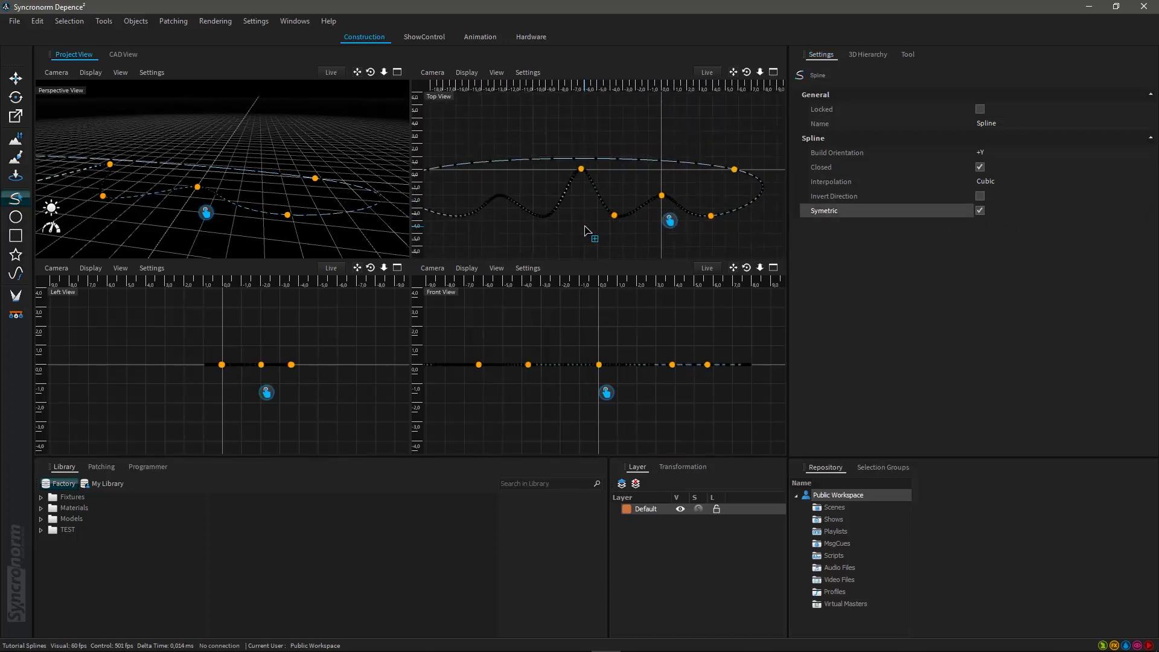
scroll(597, 223, "down", 1)
scroll(615, 220, "down", 1)
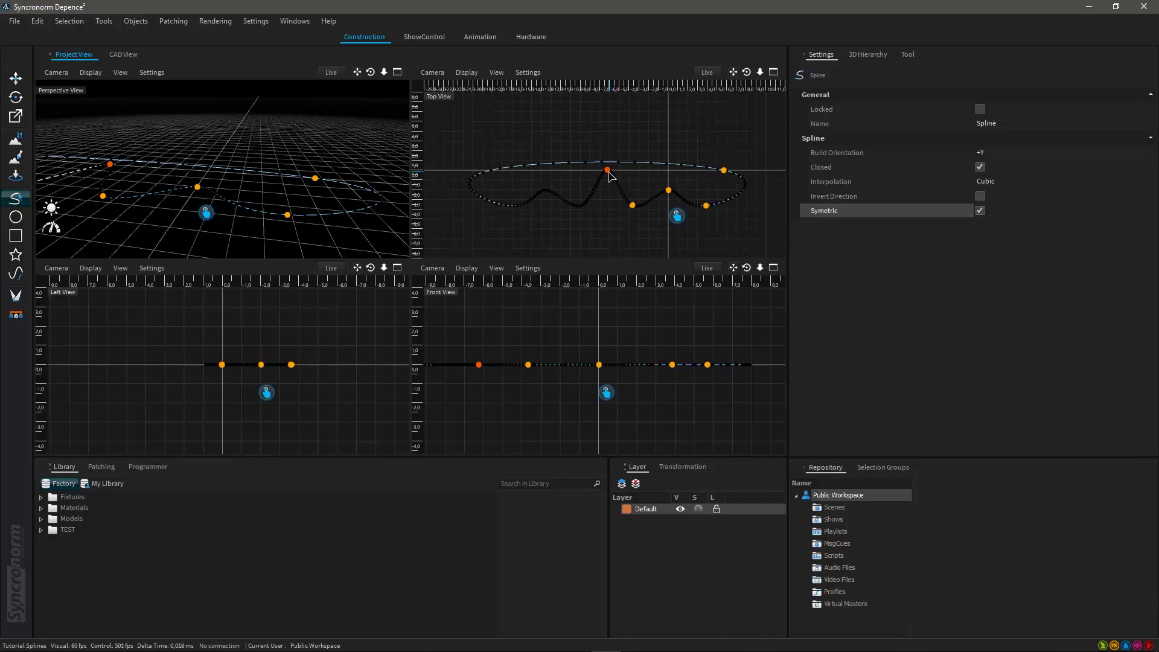
left_click_drag(608, 172, 596, 239)
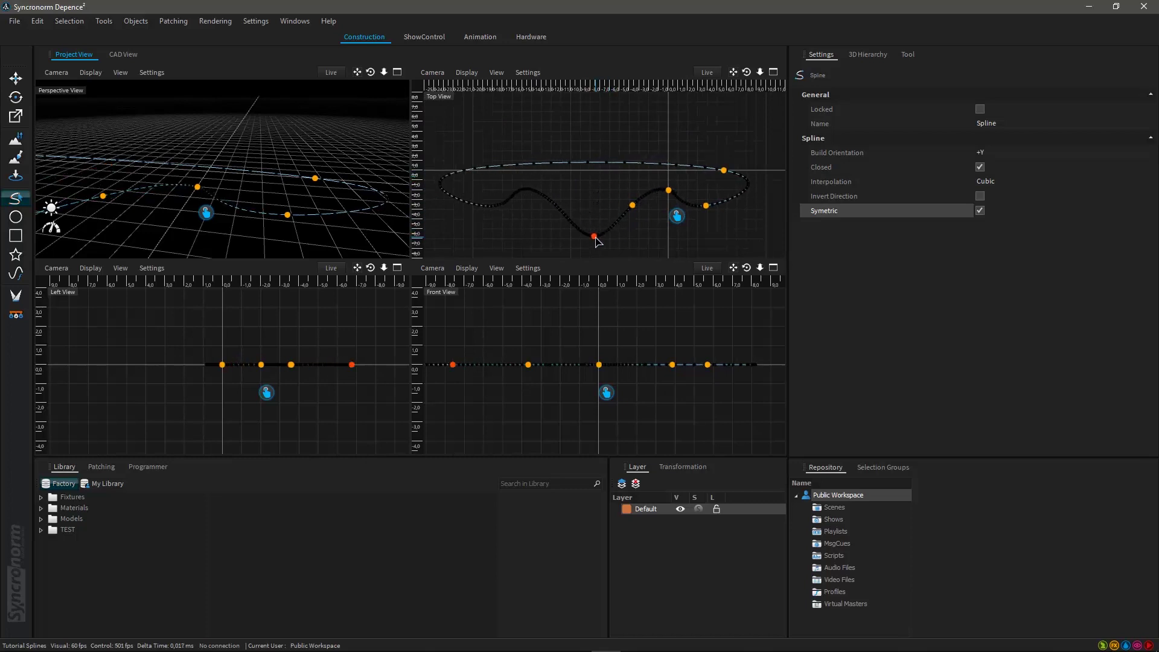
left_click_drag(723, 170, 685, 139)
Step: Shift the spline's outer lower point outward and up, lower the point beside the symmetry end point slightly, and finish point editing
left_click(706, 206)
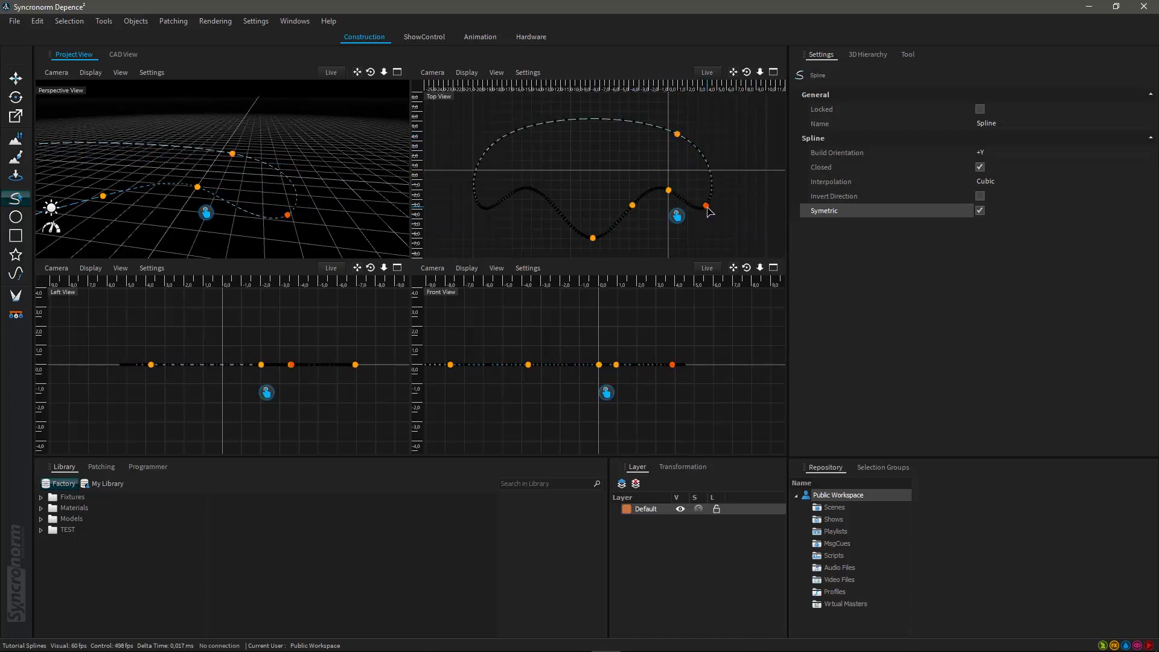
mouse_move(706, 206)
left_mouse_down()
mouse_move(725, 175)
mouse_move(724, 196)
left_mouse_up()
left_click(632, 206)
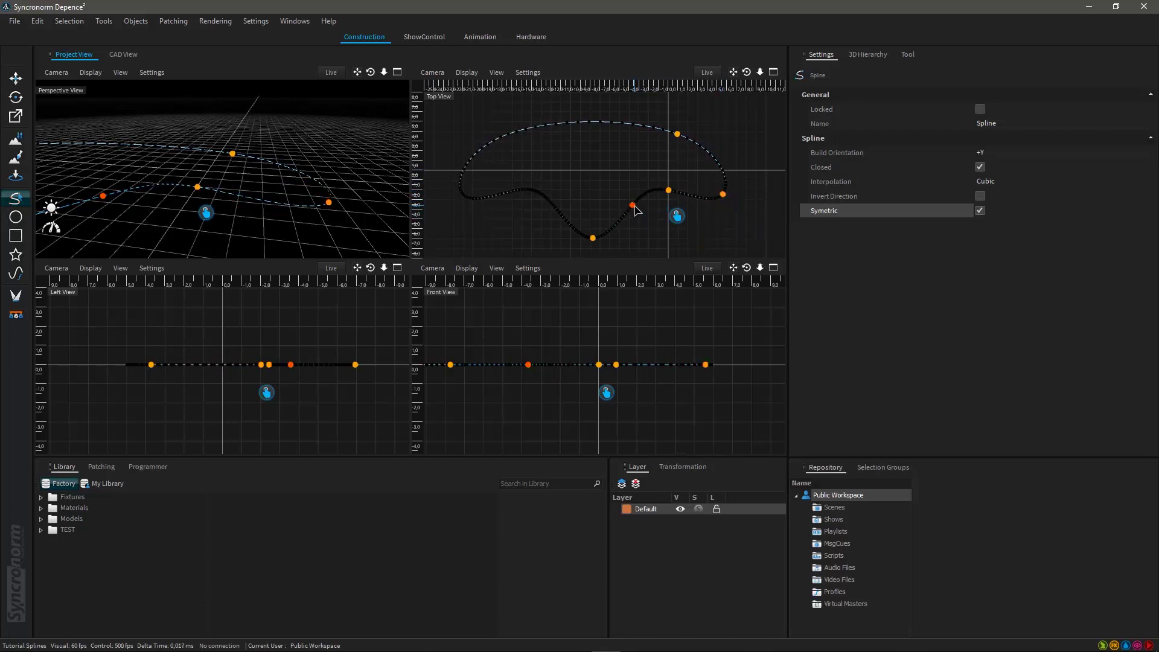
left_click_drag(635, 207, 632, 216)
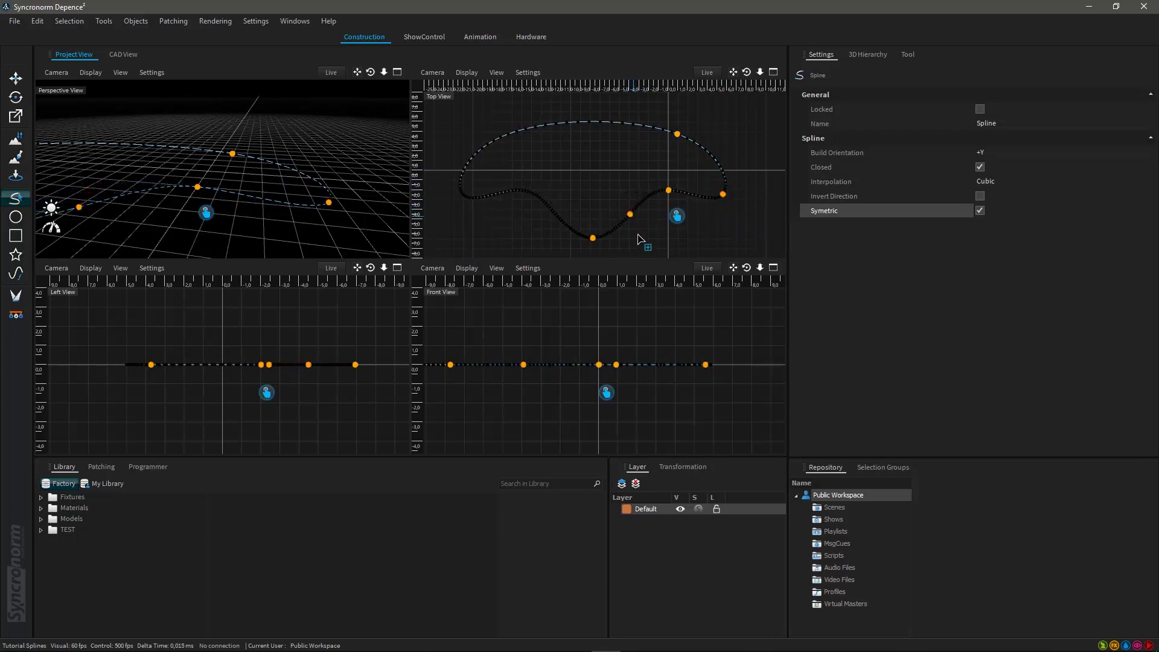
scroll(560, 179, "down", 2)
scroll(610, 207, "up", 2)
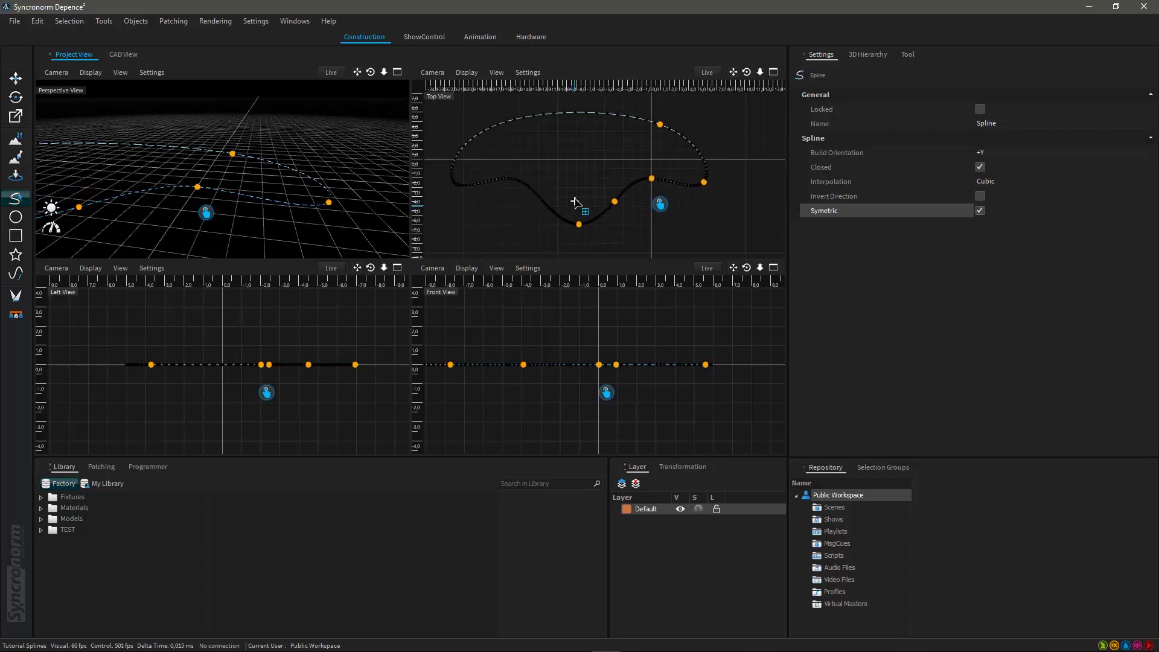
middle_click_drag(575, 199, 582, 201)
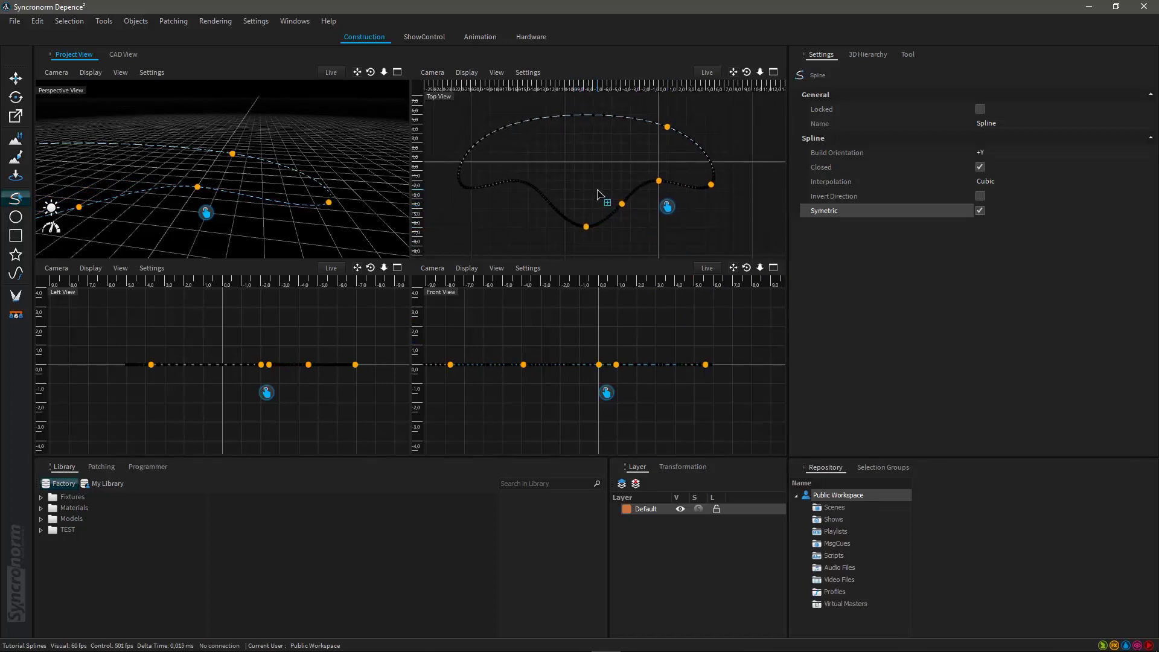
key("Escape")
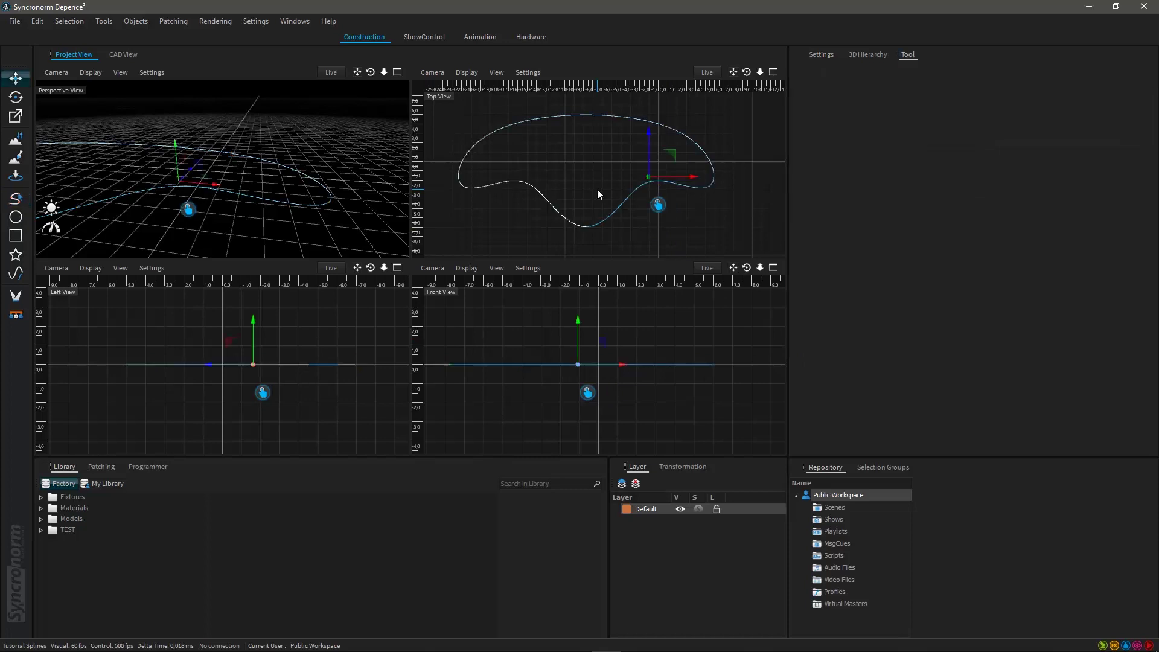
Step: Draw a circle spline with a radius of about 680 cm beside the existing spline in the Top View
scroll(588, 213, "down", 3)
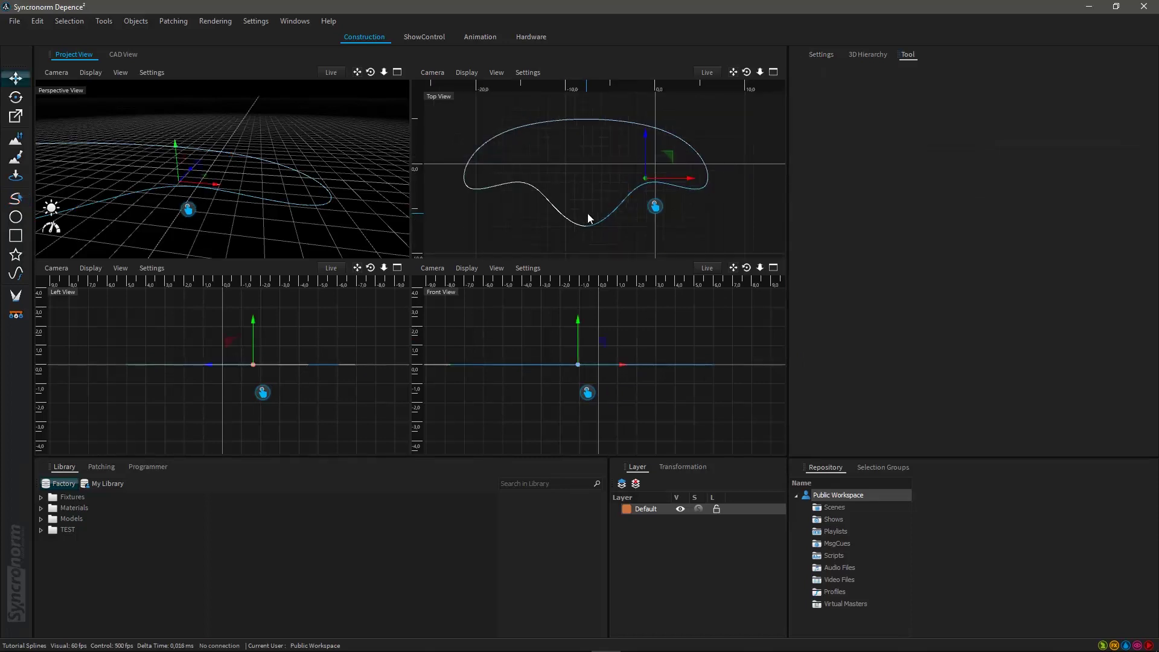
middle_click_drag(695, 231, 521, 209)
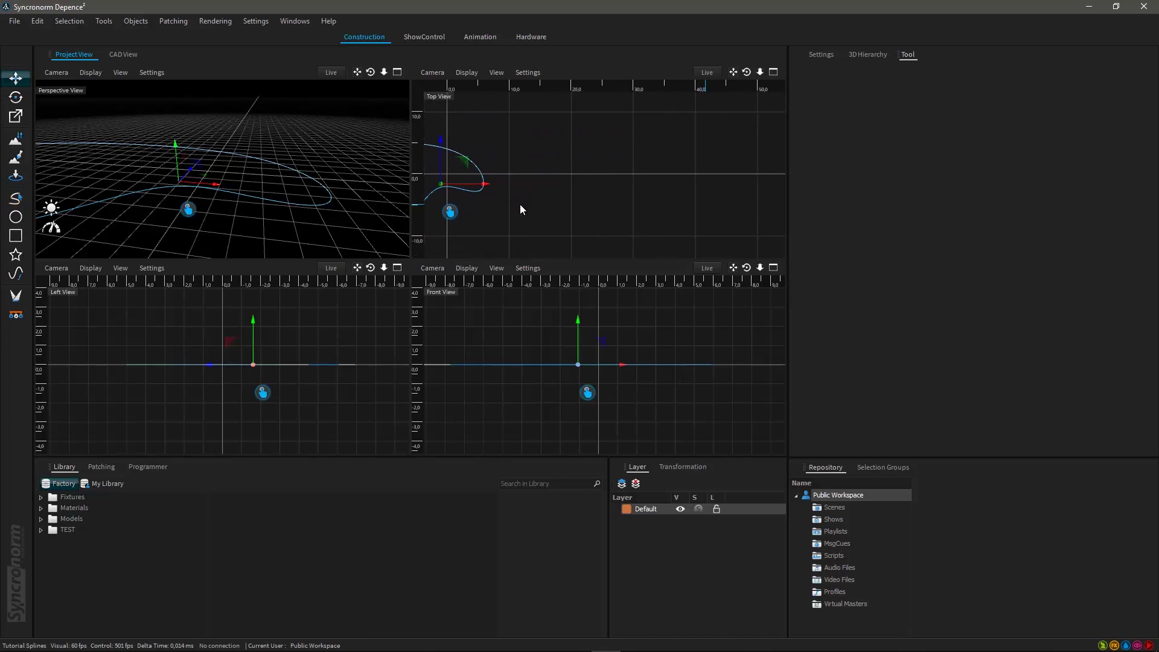
left_click(16, 218)
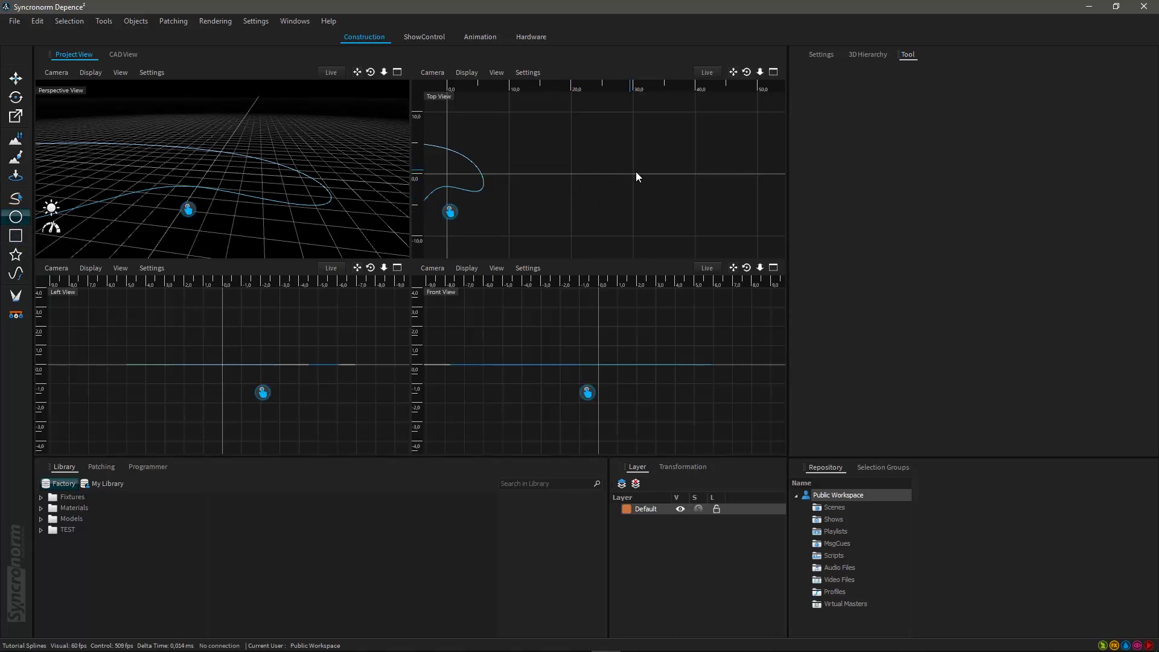
scroll(656, 193, "up", 1)
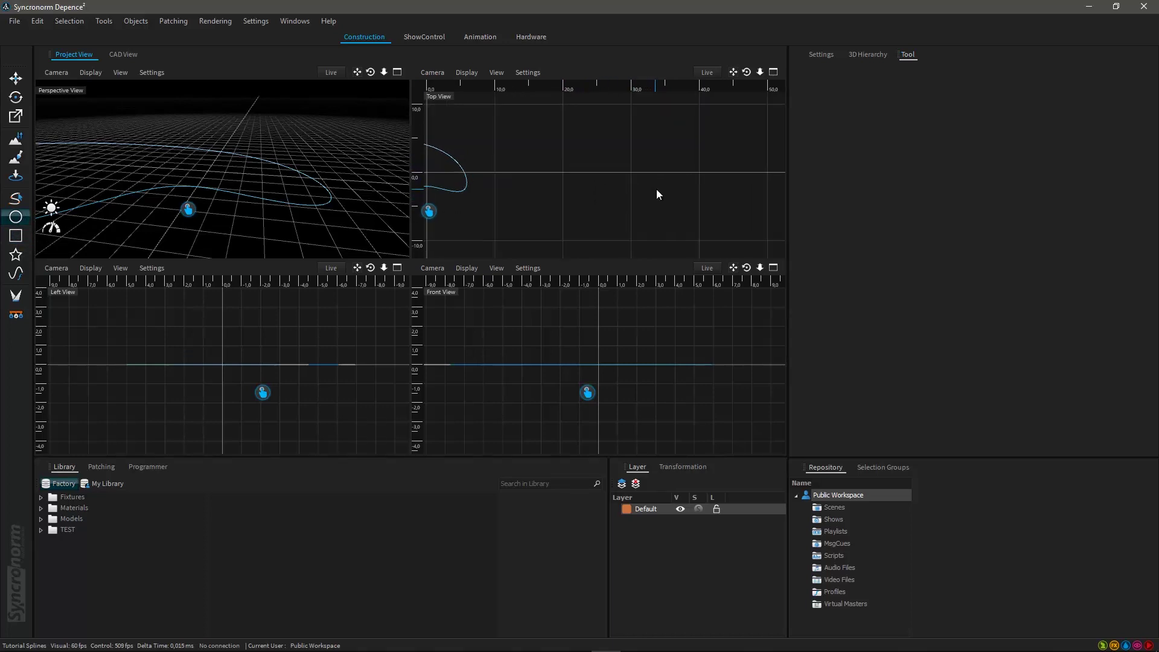
left_click(586, 158)
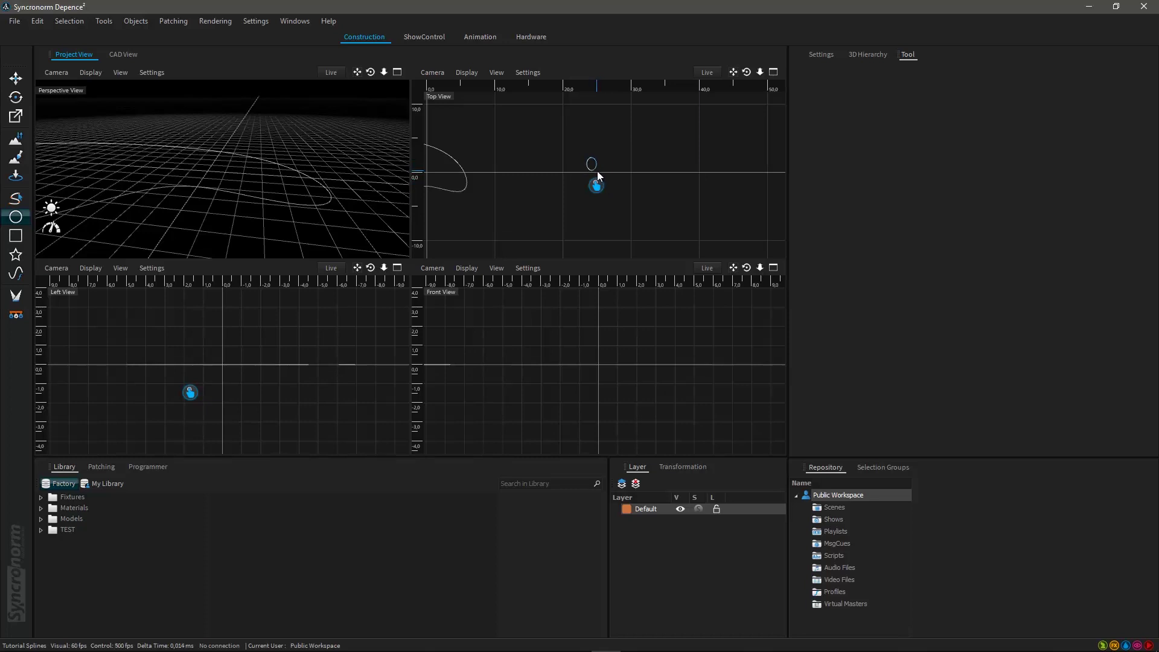
mouse_move(615, 188)
left_mouse_down()
mouse_move(656, 212)
mouse_move(615, 252)
mouse_move(528, 203)
mouse_move(563, 134)
left_mouse_up()
mouse_move(663, 159)
left_mouse_down()
mouse_move(666, 232)
mouse_move(681, 242)
mouse_move(733, 232)
mouse_move(642, 191)
mouse_move(647, 210)
mouse_move(702, 241)
mouse_move(763, 199)
mouse_move(664, 196)
mouse_move(649, 238)
mouse_move(641, 212)
mouse_move(751, 234)
mouse_move(715, 187)
mouse_move(614, 195)
mouse_move(530, 215)
mouse_move(460, 262)
mouse_move(567, 204)
mouse_move(719, 226)
mouse_move(658, 196)
mouse_move(661, 169)
mouse_move(694, 251)
mouse_move(562, 216)
mouse_move(566, 168)
mouse_move(624, 154)
mouse_move(601, 175)
mouse_move(588, 157)
mouse_move(680, 233)
mouse_move(604, 168)
mouse_move(638, 158)
mouse_move(627, 193)
mouse_move(587, 155)
mouse_move(651, 184)
mouse_move(591, 156)
mouse_move(643, 180)
mouse_move(632, 179)
left_mouse_up()
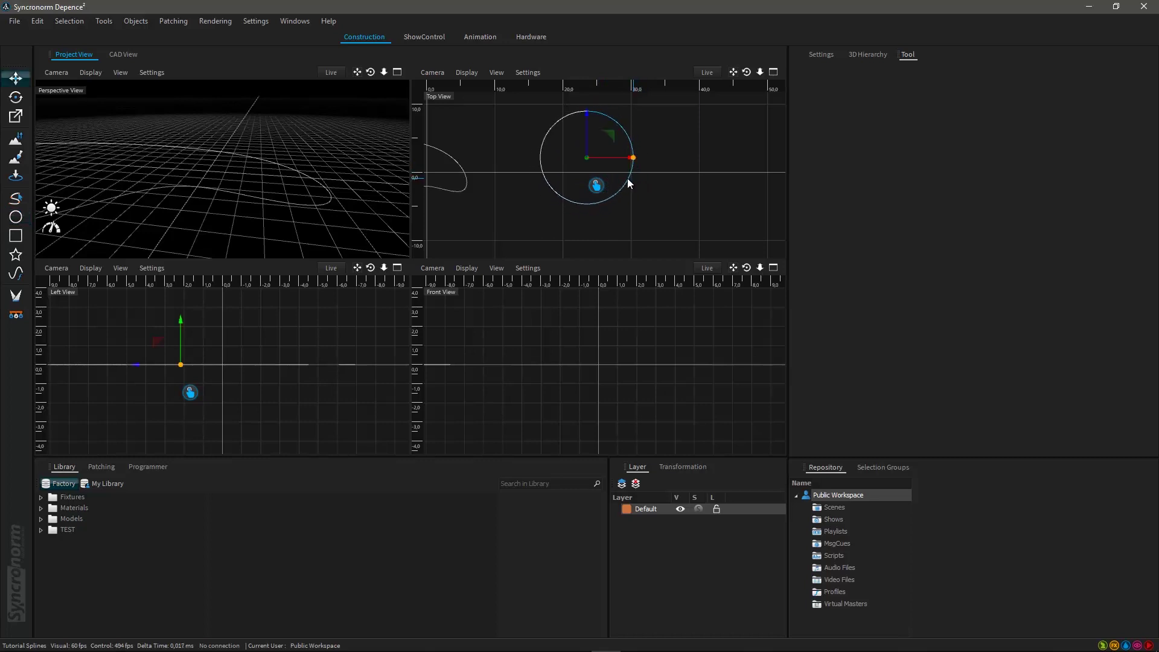
scroll(581, 151, "up", 2)
scroll(602, 211, "down", 3)
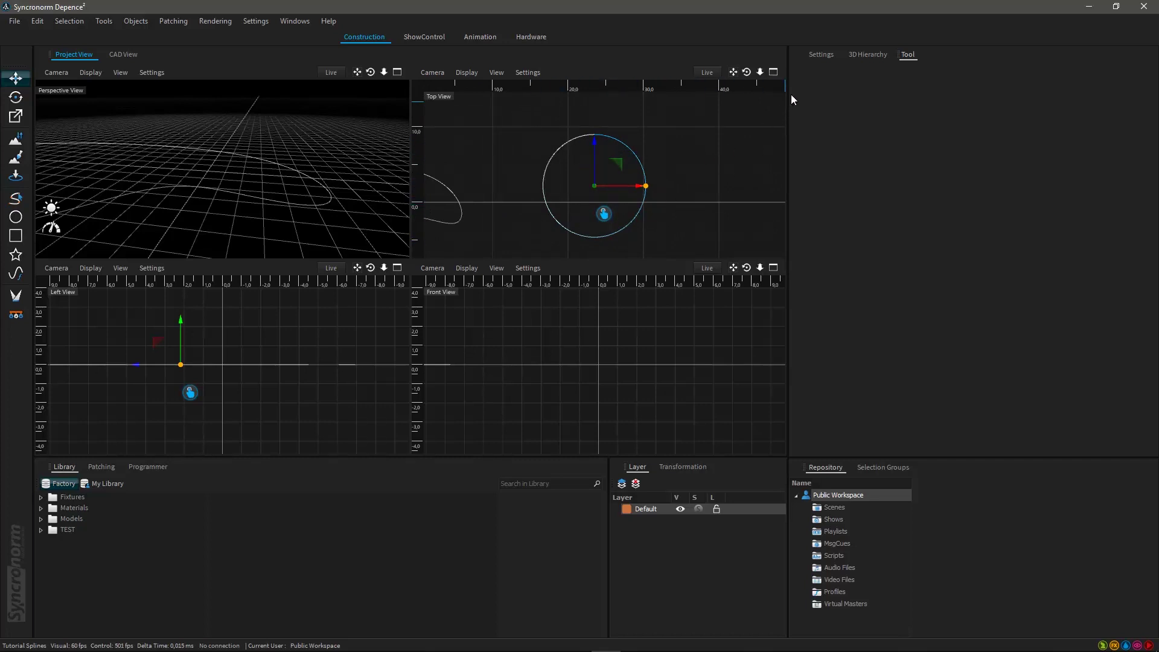
Step: Try reducing the circle spline's Point Count to 7 in its settings and inspect the shape in the Top View
left_click(820, 53)
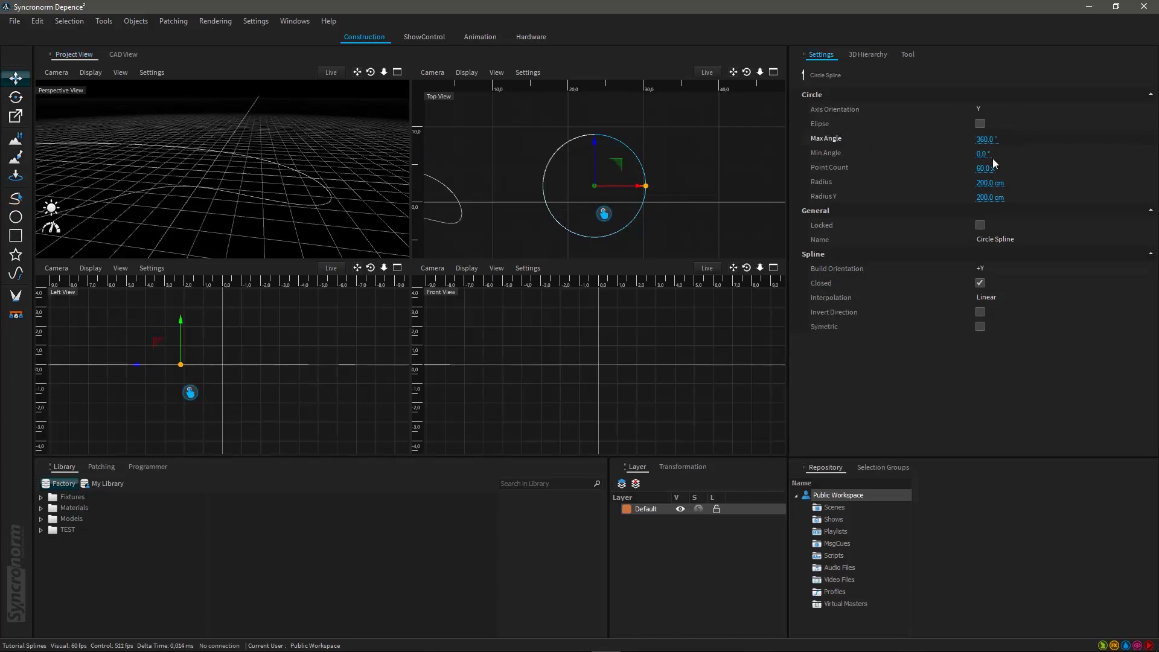
left_click_drag(997, 140, 999, 137)
left_click_drag(1003, 169, 1002, 164)
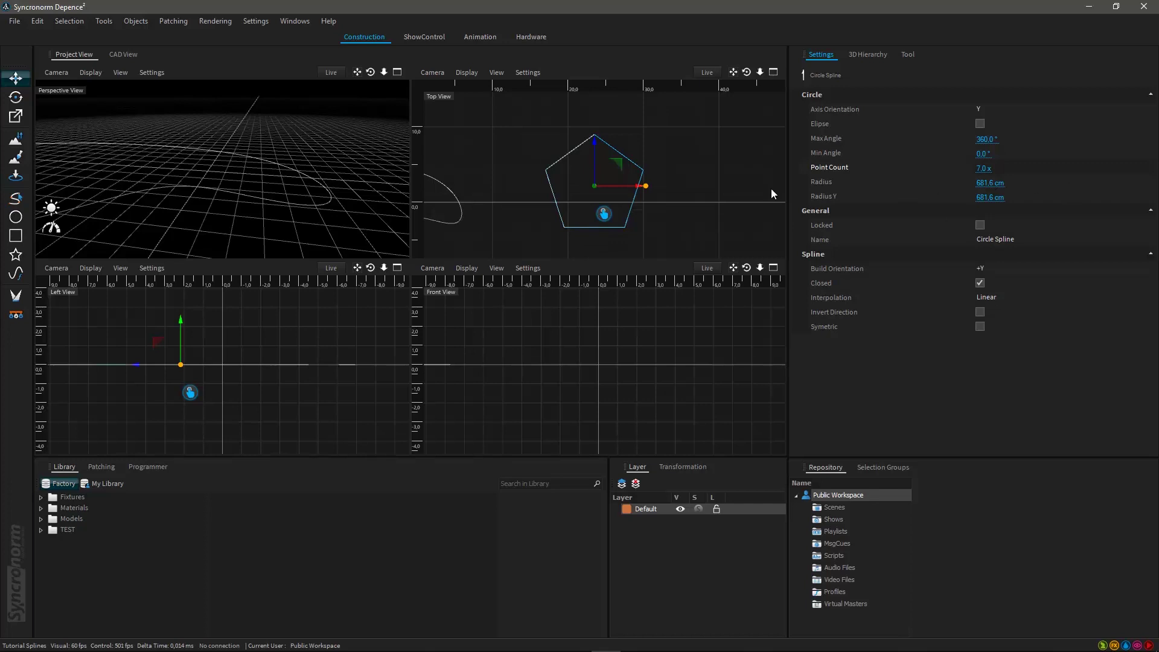
scroll(602, 207, "up", 5)
scroll(603, 207, "down", 3)
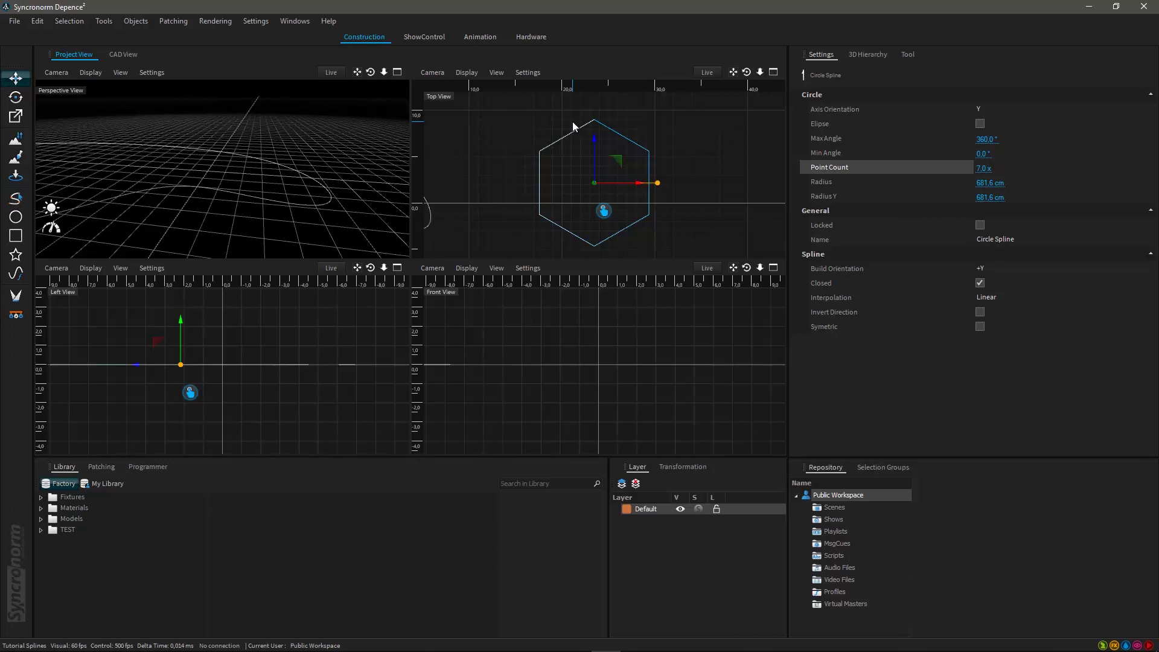
Step: Set the circle spline's Point Count to 60 and its Radius to 721.6 cm
left_click_drag(984, 169, 1011, 173)
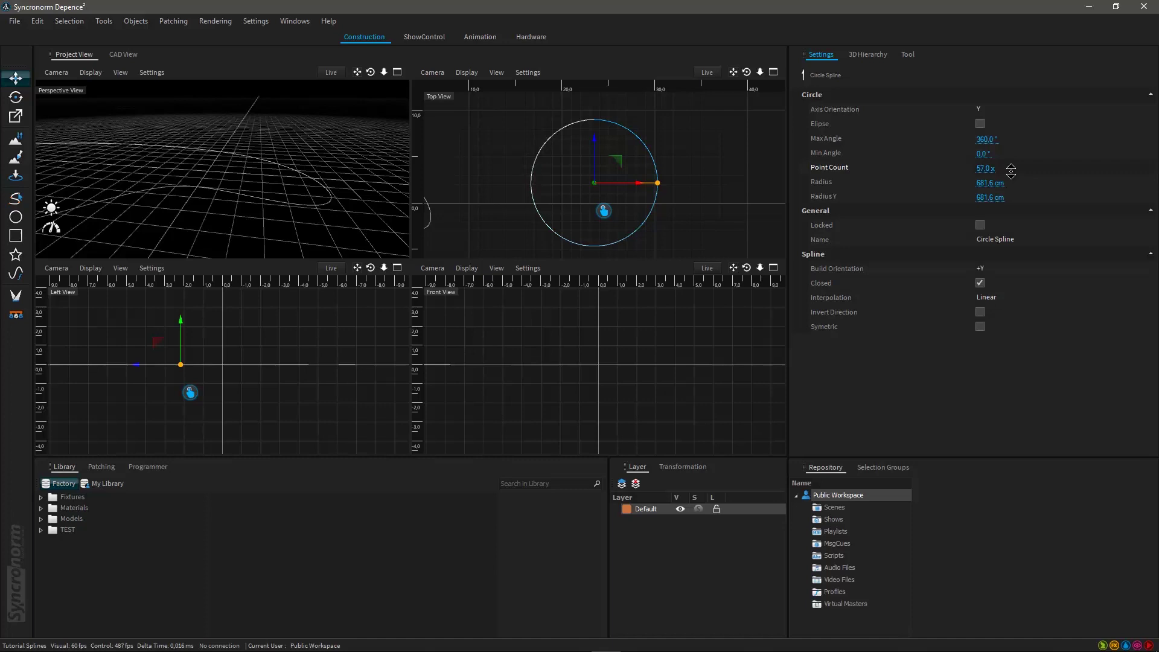
left_click_drag(1010, 171, 1007, 168)
mouse_move(997, 183)
left_mouse_down()
mouse_move(998, 115)
mouse_move(1002, 209)
mouse_move(997, 176)
left_mouse_up()
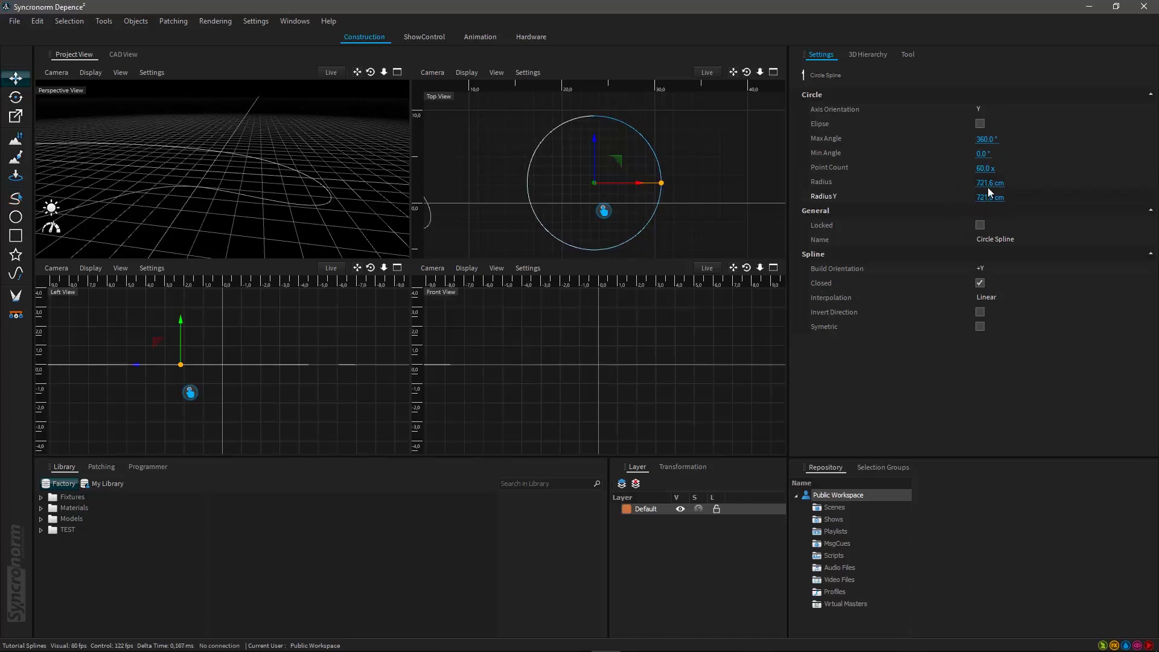
Step: Try resizing the circle spline with its radius handle in the Top View
scroll(637, 200, "down", 2)
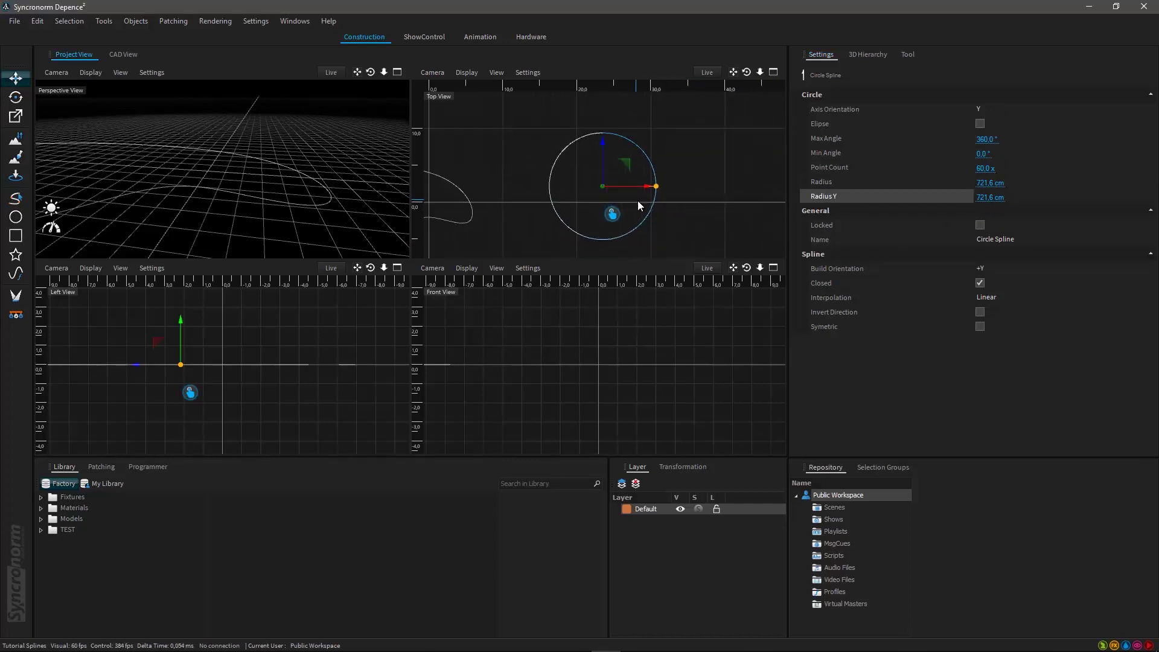
scroll(678, 200, "up", 2)
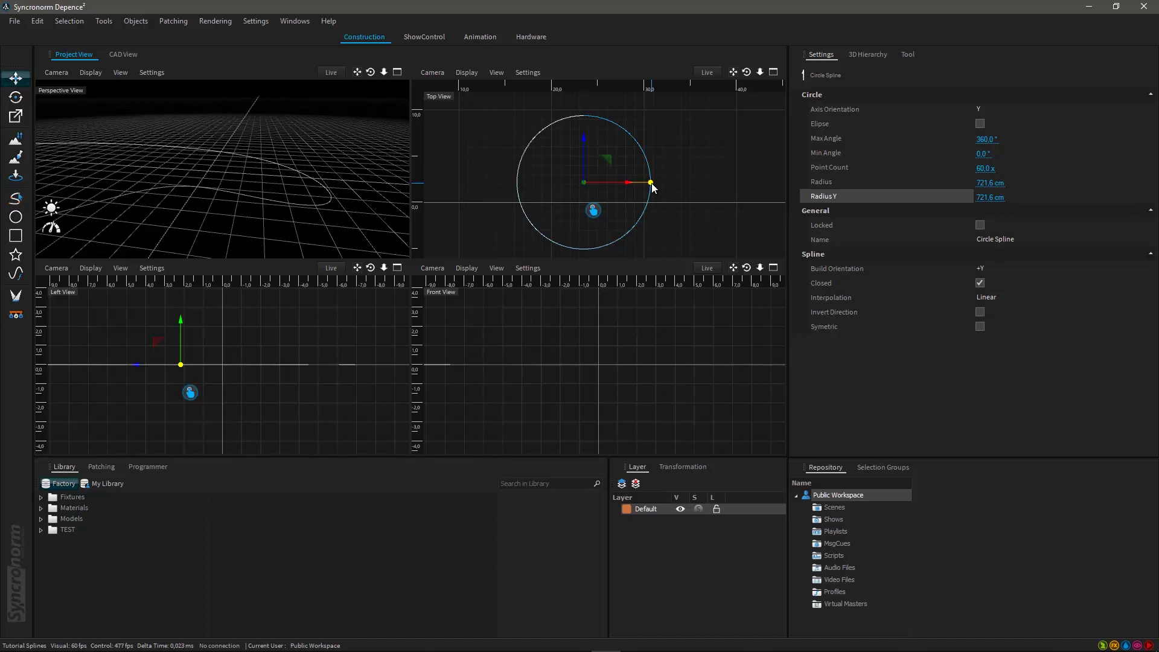
scroll(578, 188, "down", 1)
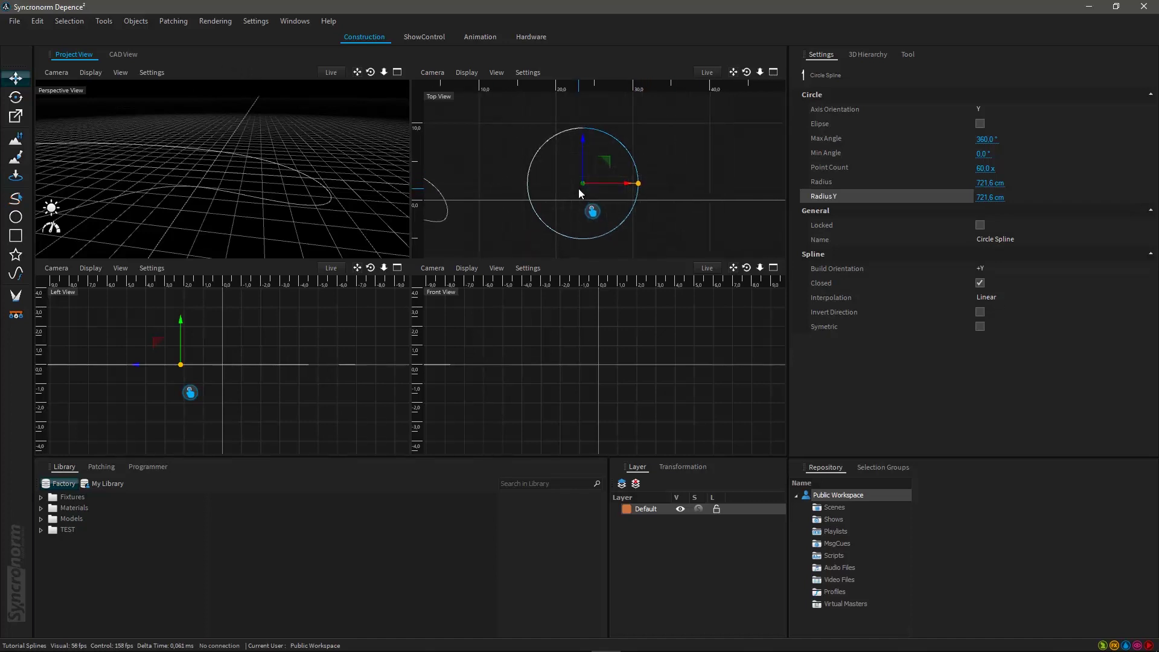
scroll(597, 193, "up", 1)
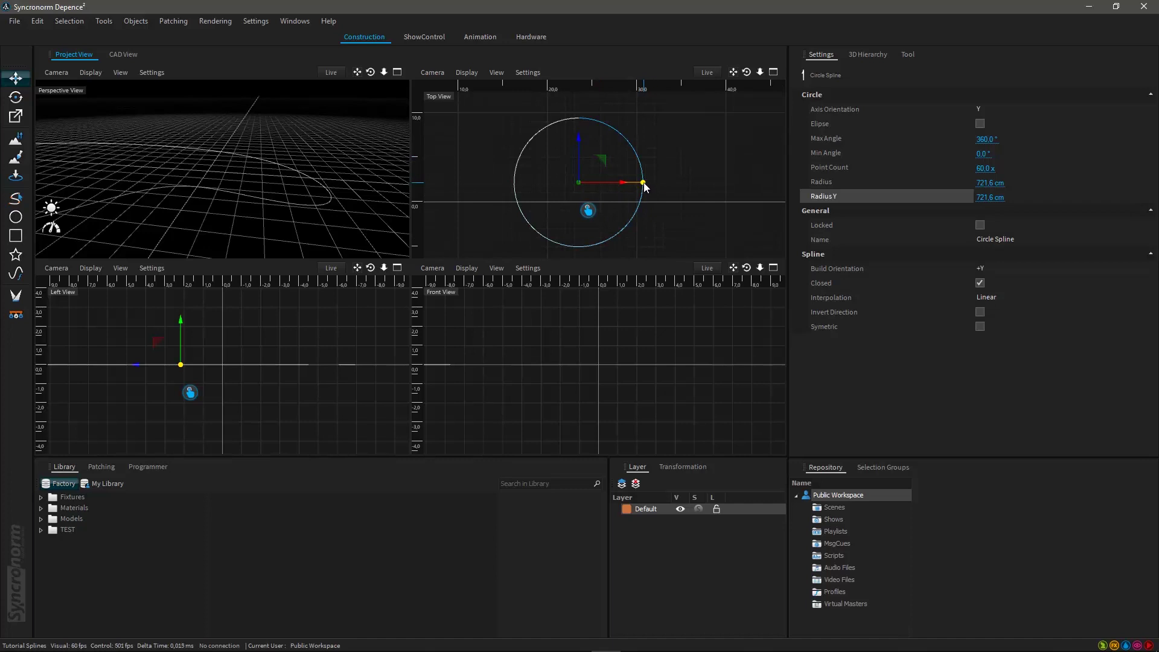
mouse_move(643, 187)
left_mouse_down()
mouse_move(762, 187)
mouse_move(604, 186)
mouse_move(683, 185)
mouse_move(641, 184)
left_mouse_up()
scroll(547, 182, "down", 3)
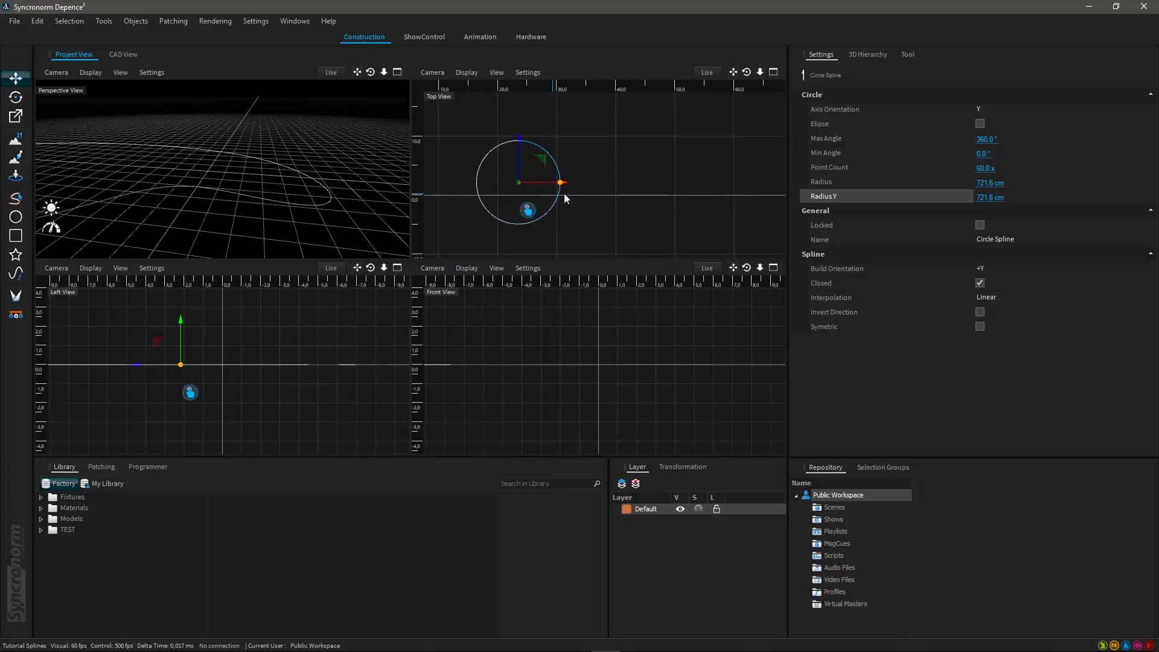
Step: Draw a rectangle spline about 13 m wide and 12 m high beside the circle in the Top View and show its settings
key("Escape")
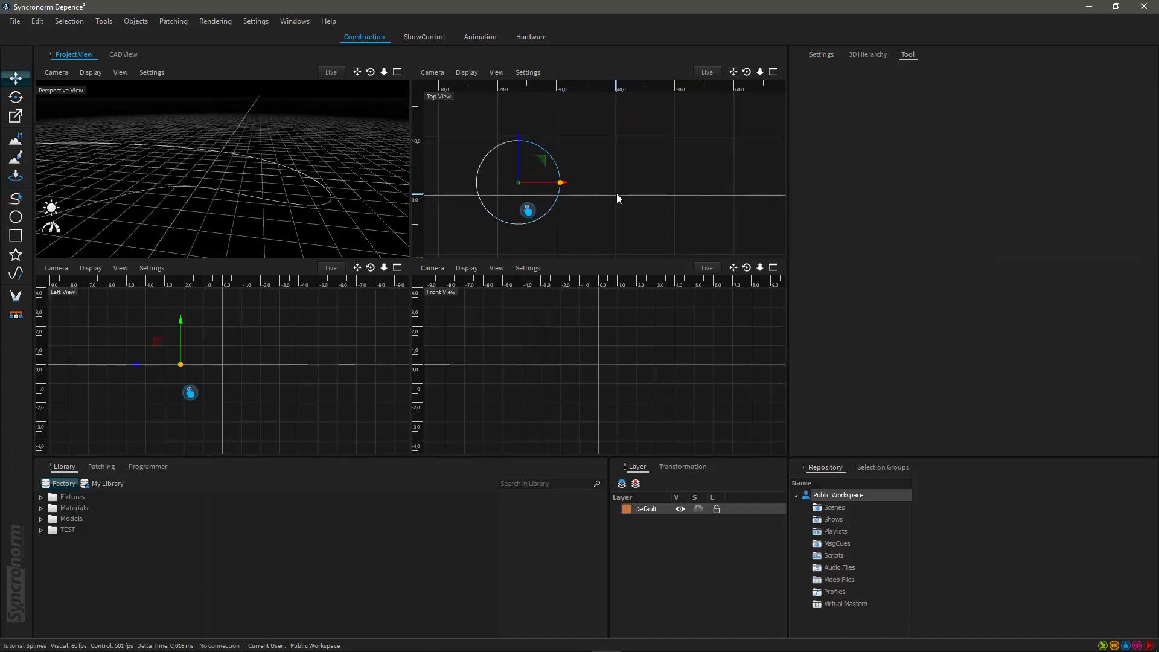
left_click(617, 194)
middle_click_drag(658, 199, 634, 199)
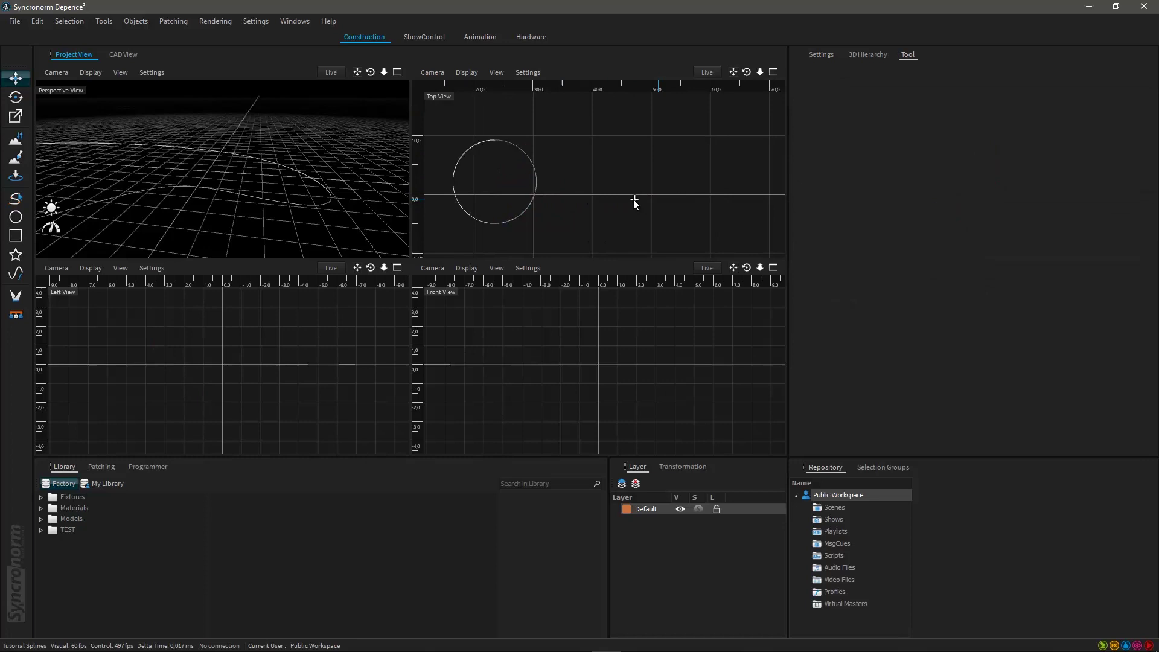
left_click(16, 234)
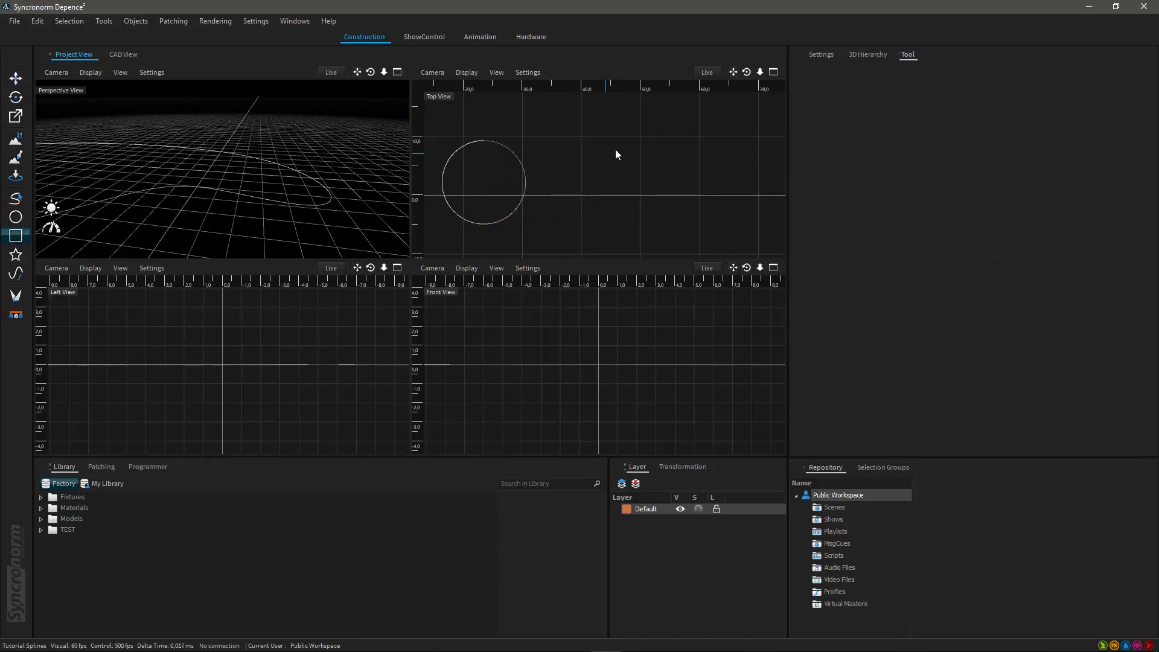
left_click_drag(602, 151, 677, 218)
left_click(821, 56)
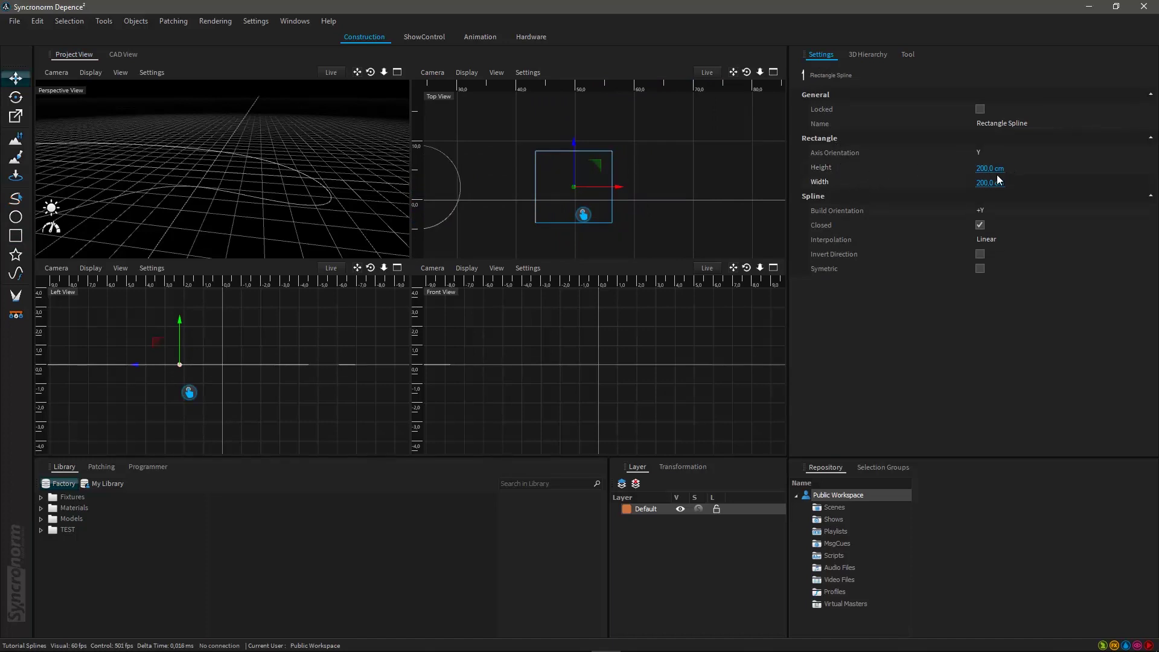
Step: Draw a star spline about 16 m wide beside the rectangle in the Top View and show its settings
middle_click_drag(682, 200, 518, 210)
scroll(575, 213, "down", 1)
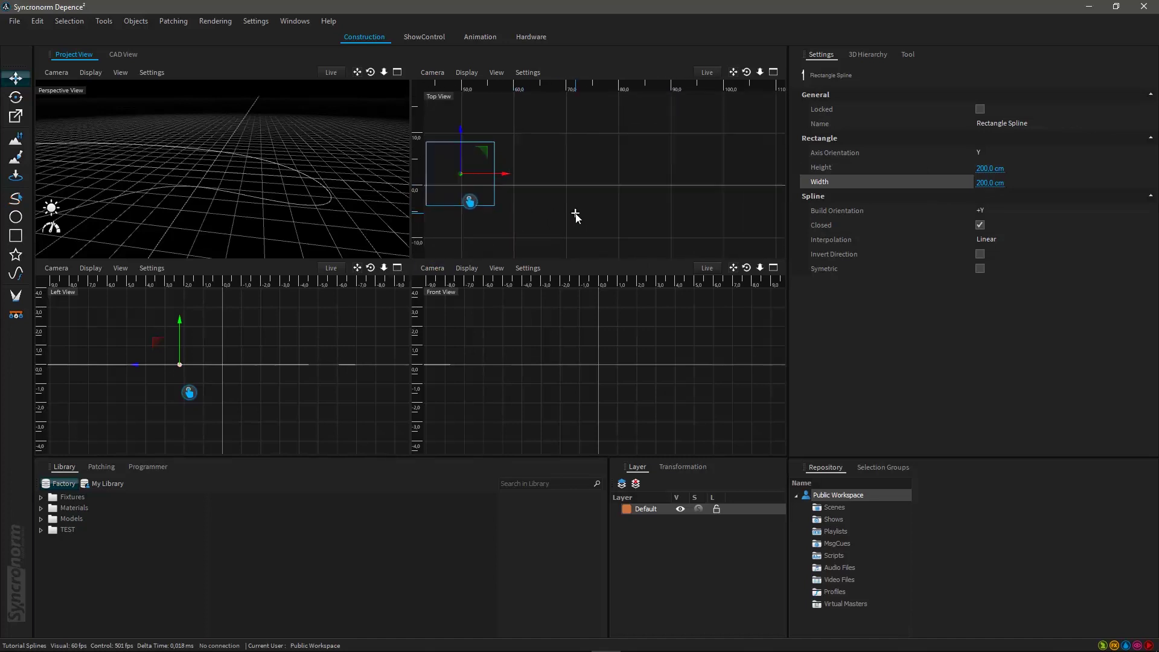
left_click(15, 254)
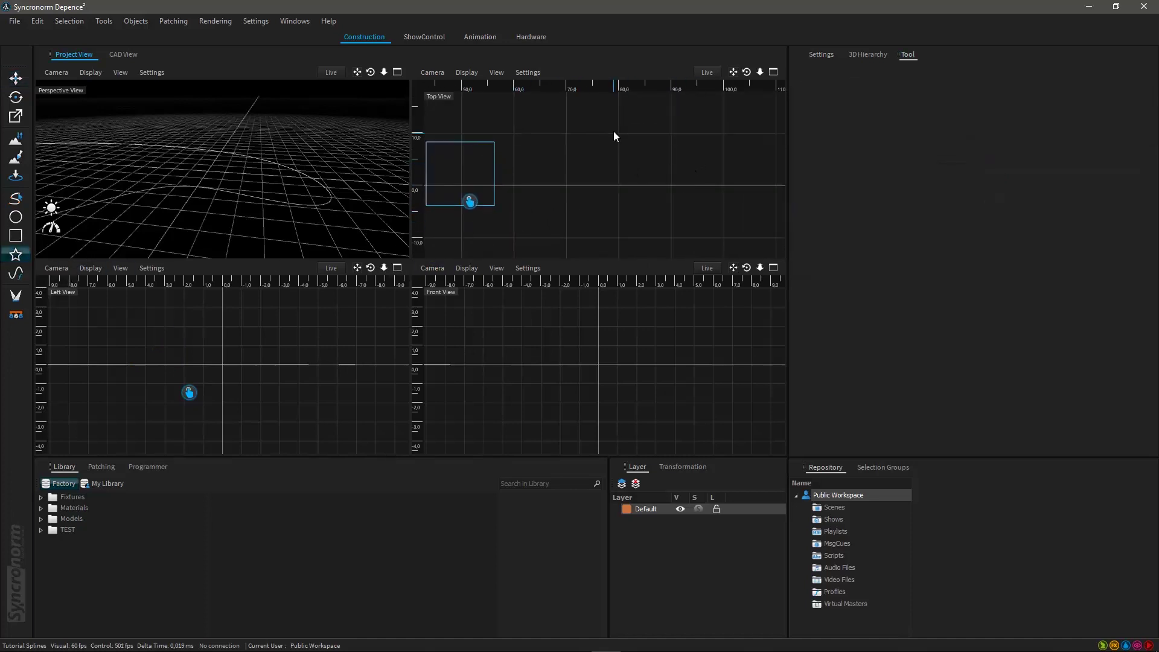
left_click(619, 145)
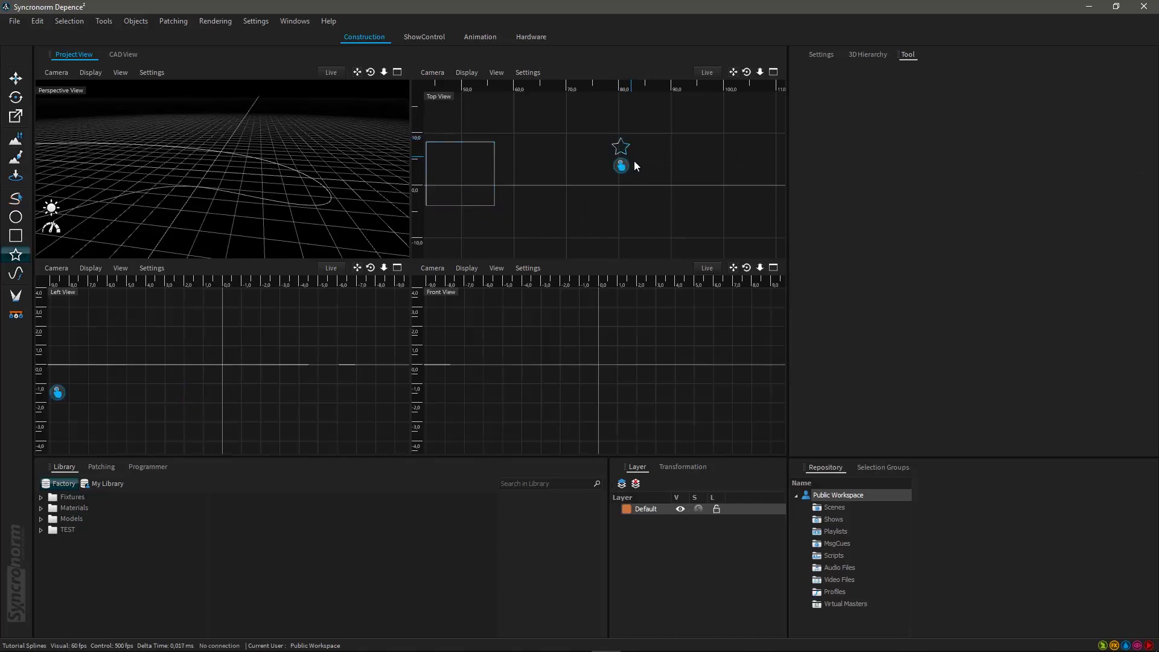
left_click(698, 219)
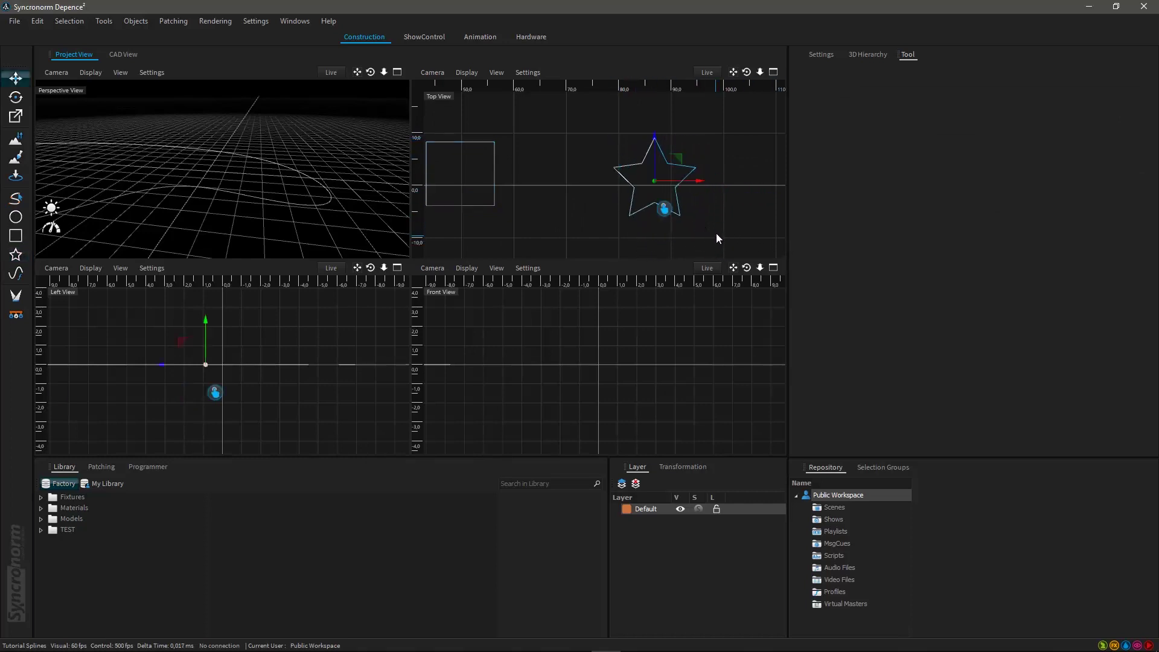
left_click(820, 55)
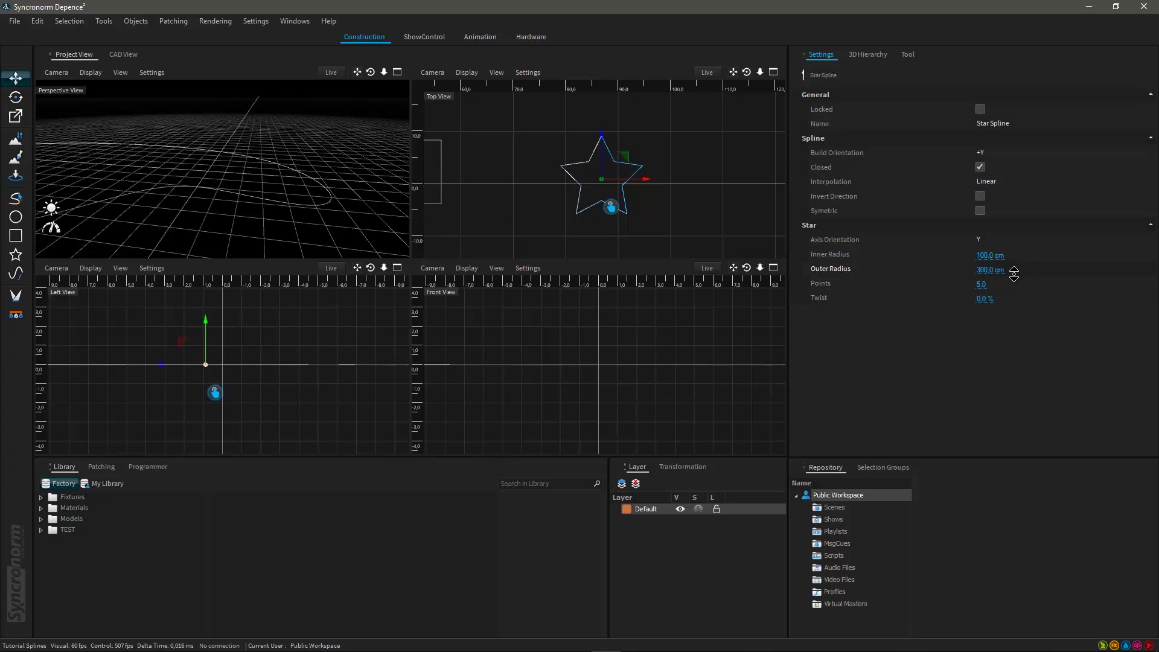
Step: Set the star spline's Inner Radius to 661.7 cm, Outer Radius to 1270.0 cm and Twist to 1.0 %
left_click_drag(1000, 270, 1013, 248)
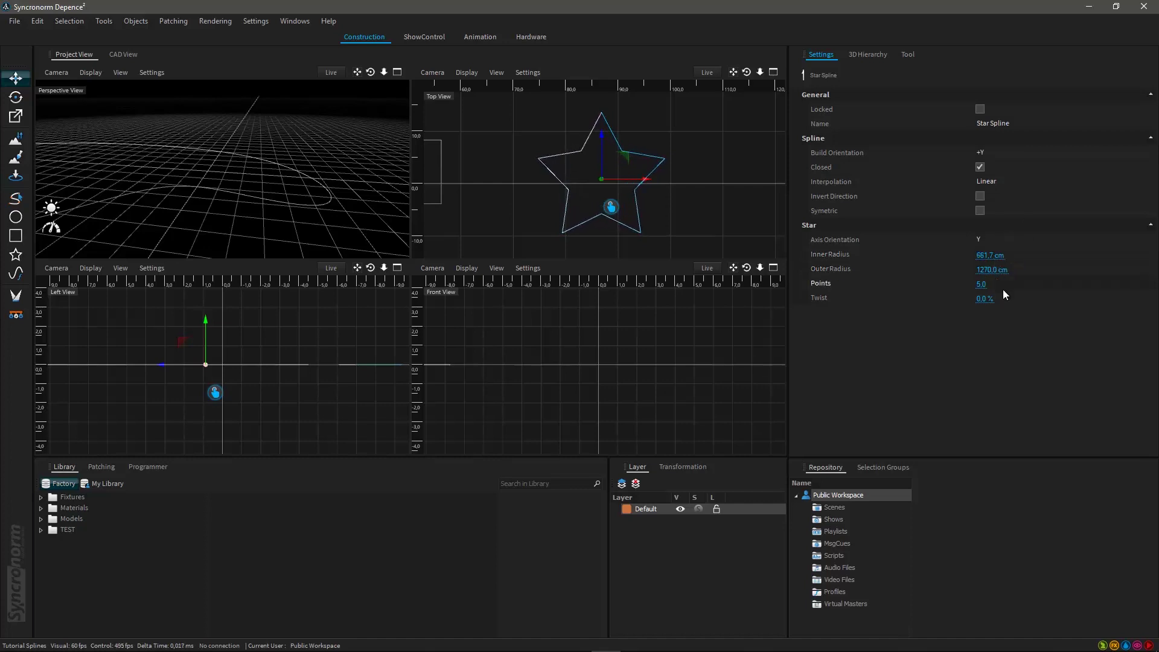
mouse_move(991, 298)
left_mouse_down()
mouse_move(1021, 286)
mouse_move(994, 296)
mouse_move(1017, 308)
mouse_move(1009, 295)
left_mouse_up()
scroll(475, 189, "down", 4)
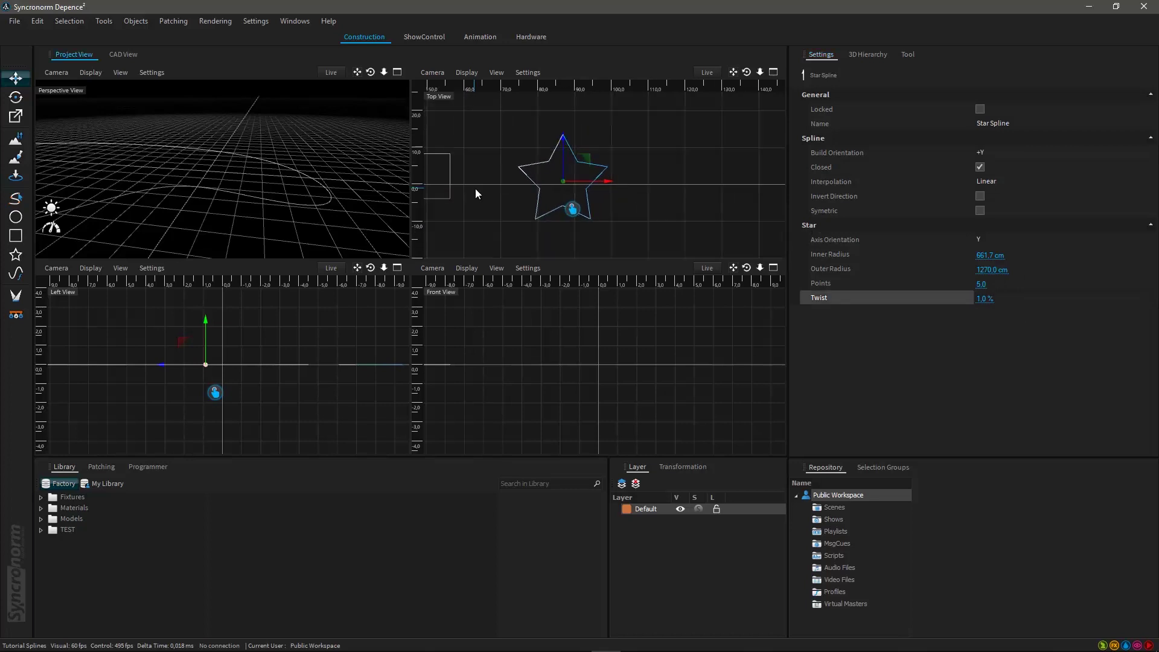
Step: Place a formula spline in the empty area beyond the star in the Top View
scroll(644, 215, "up", 3)
middle_click_drag(643, 215, 594, 214)
scroll(585, 208, "down", 2)
scroll(584, 208, "up", 1)
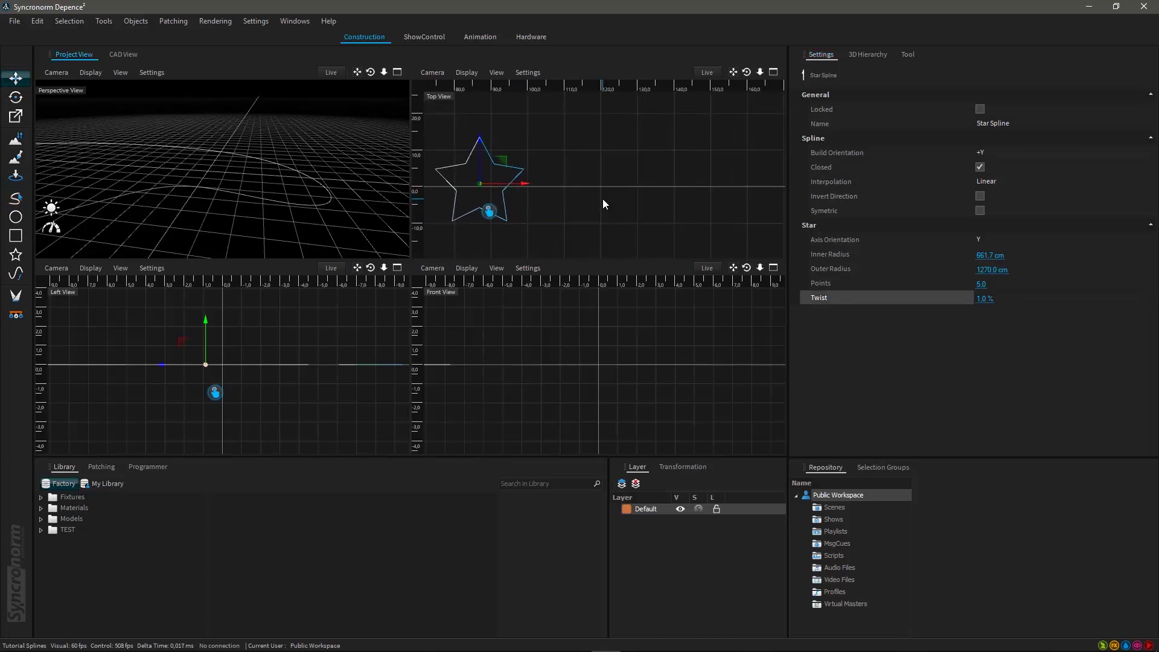
left_click(15, 273)
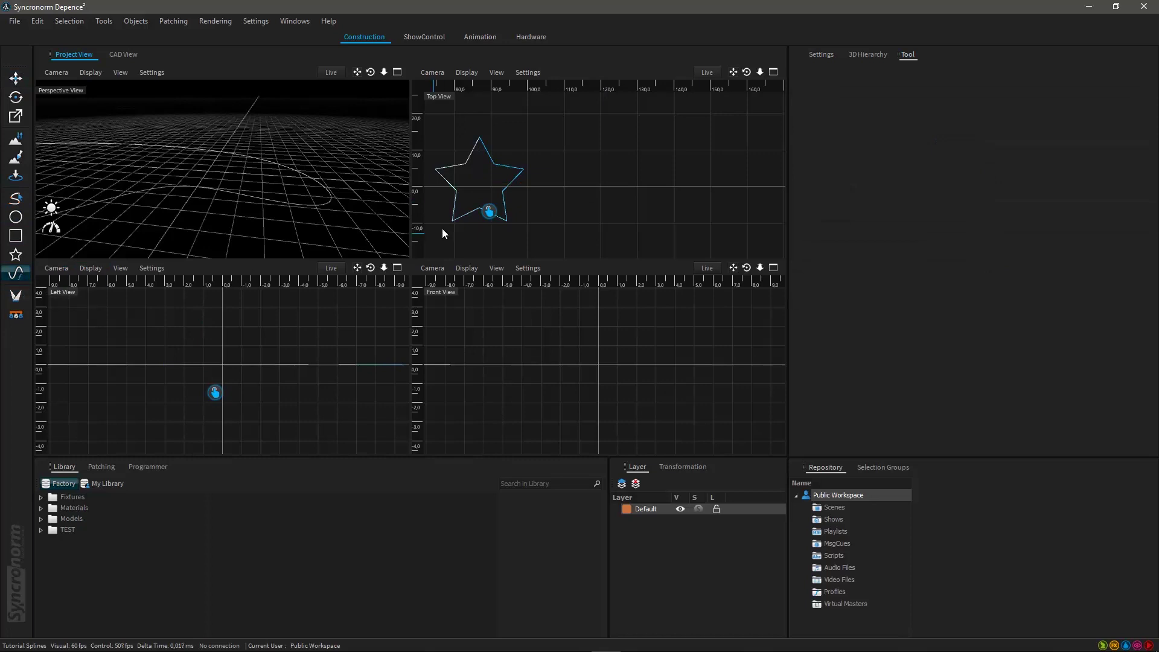
middle_click_drag(646, 190, 609, 188)
key("Escape")
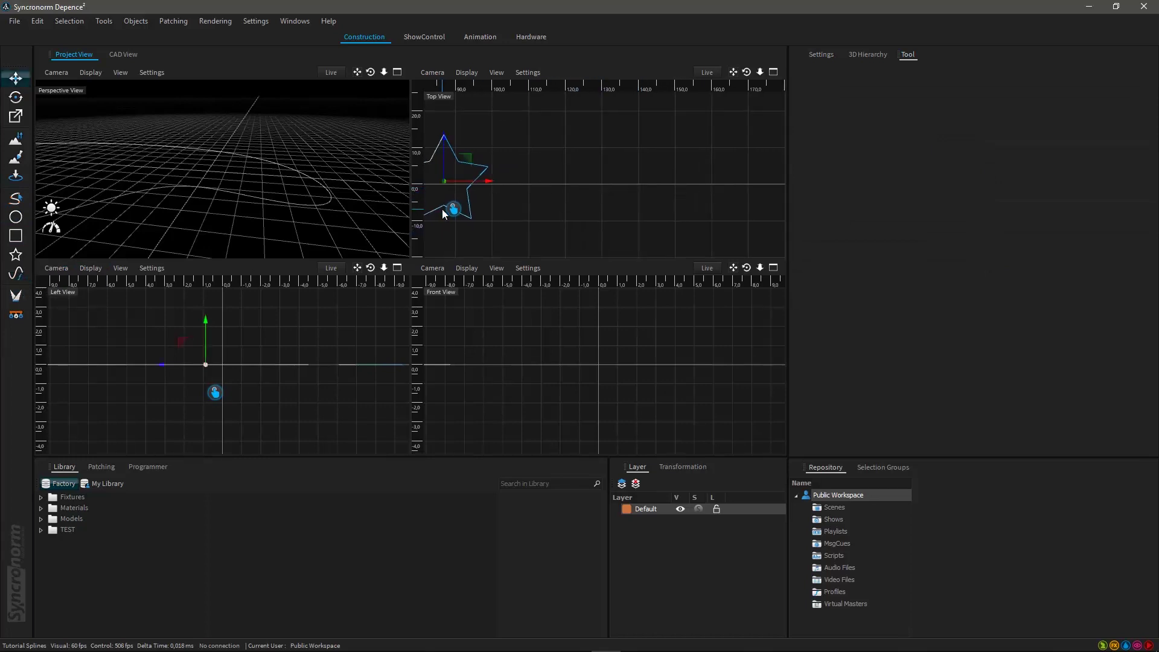
left_click(15, 273)
key("Escape")
Step: Select the new formula spline in the Top View and show its settings
scroll(612, 188, "up", 3)
scroll(608, 183, "up", 5)
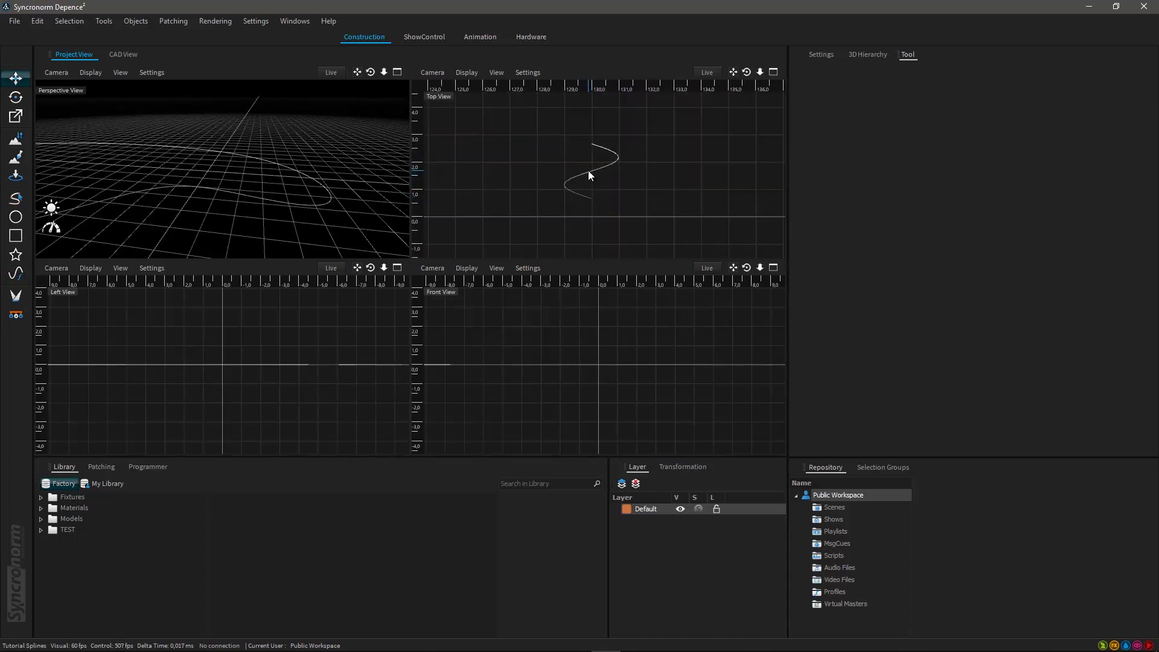
left_click(588, 170)
left_click(822, 55)
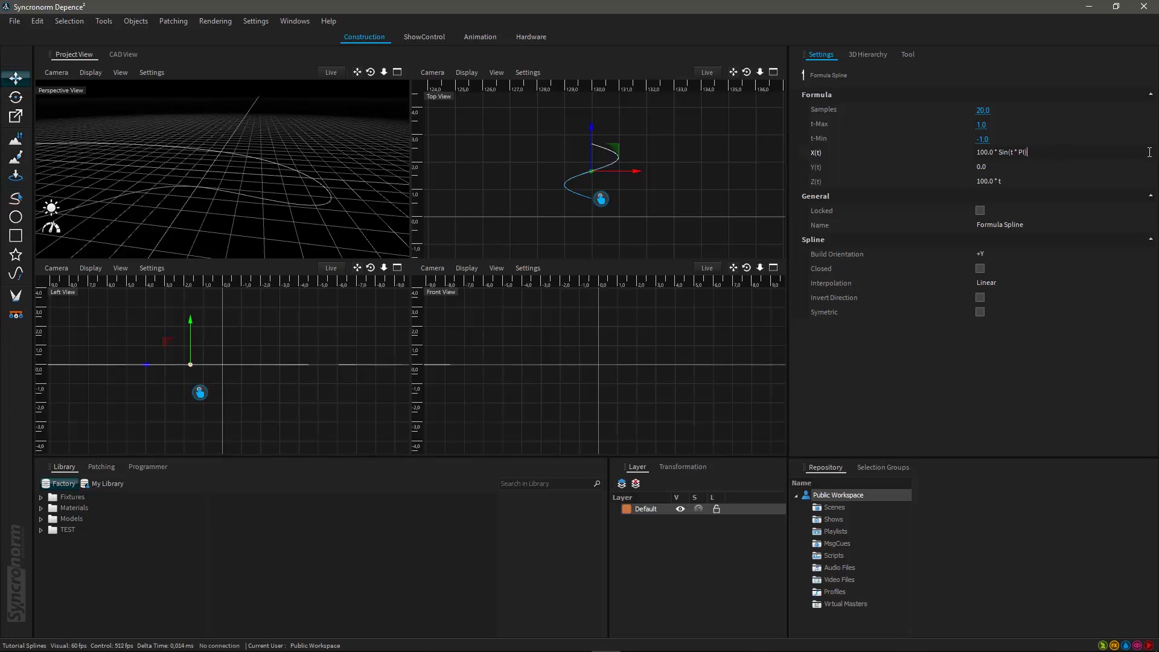
Step: Examine the formula spline's Samples, t-range and coordinate formulas, and view its shape in the Perspective View
left_click(1011, 153)
left_click(851, 142)
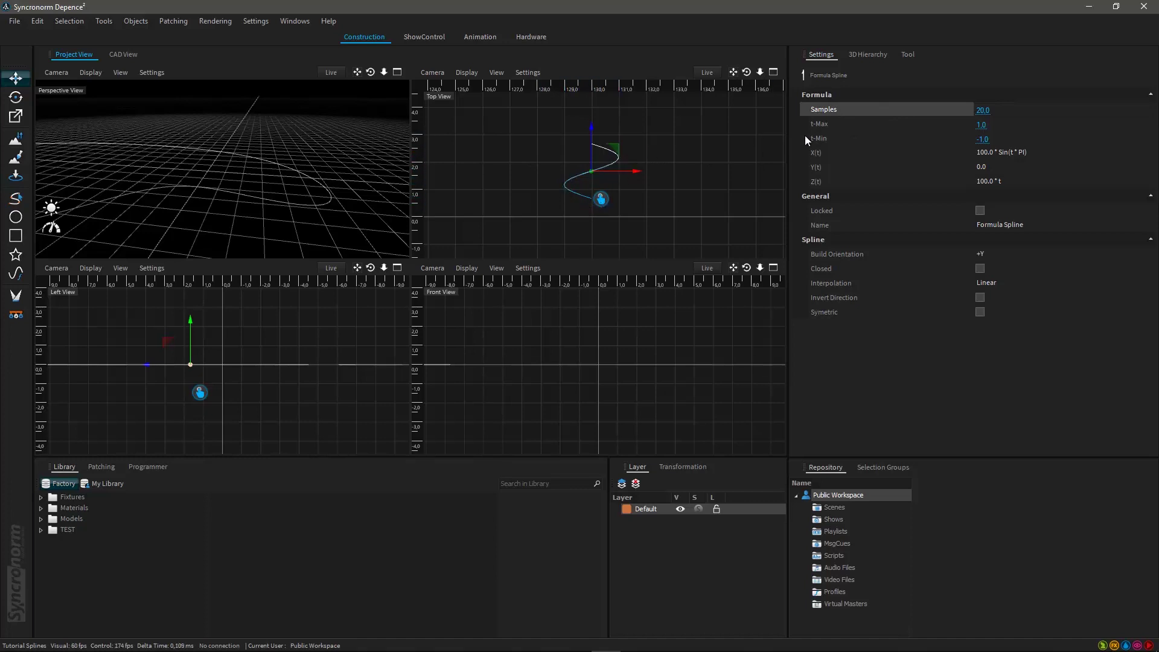
left_click(1006, 181)
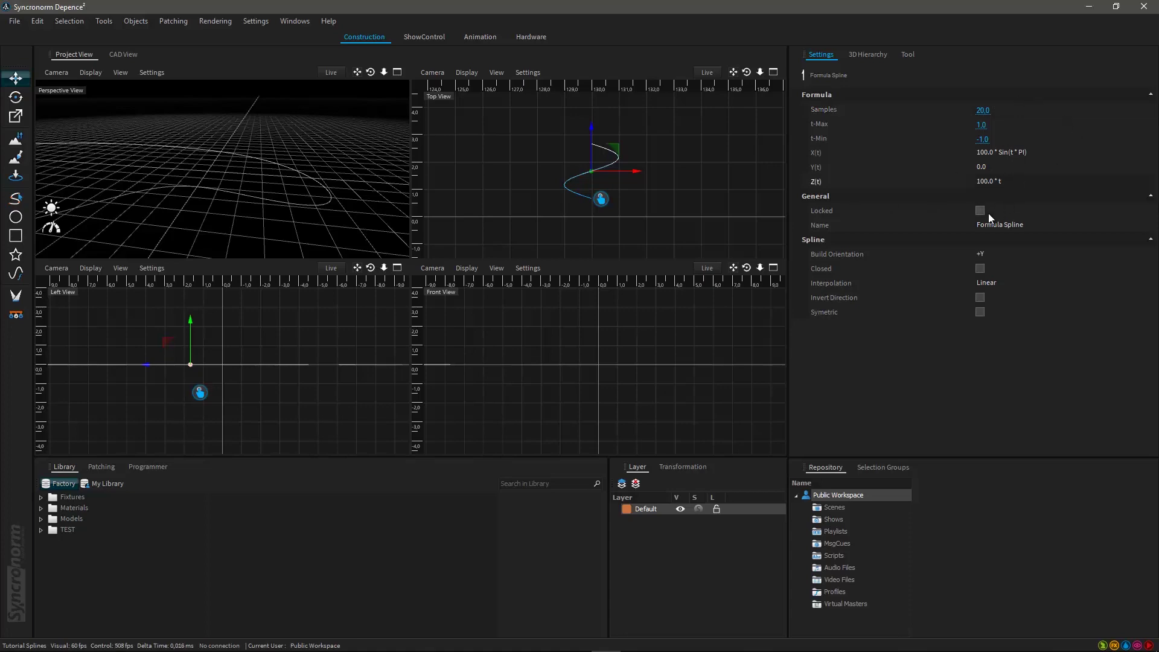
scroll(513, 166, "down", 5)
scroll(248, 151, "up", 3)
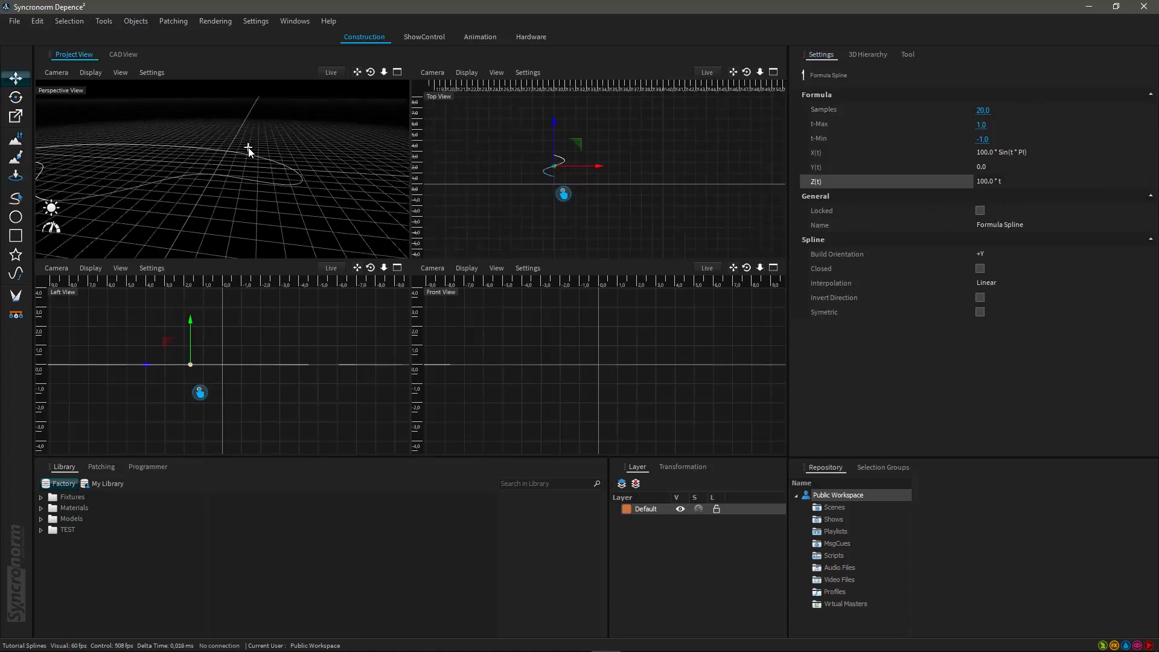
scroll(248, 148, "down", 3)
middle_click_drag(363, 185, 114, 175)
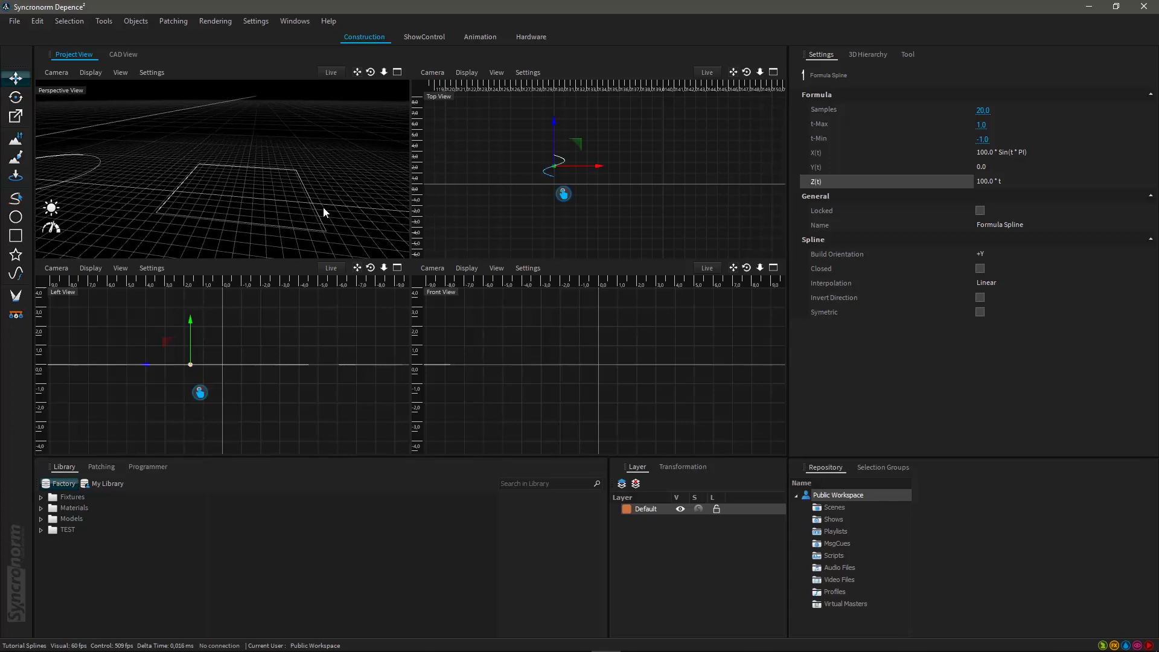
middle_click_drag(323, 211, 212, 202)
scroll(212, 201, "up", 3)
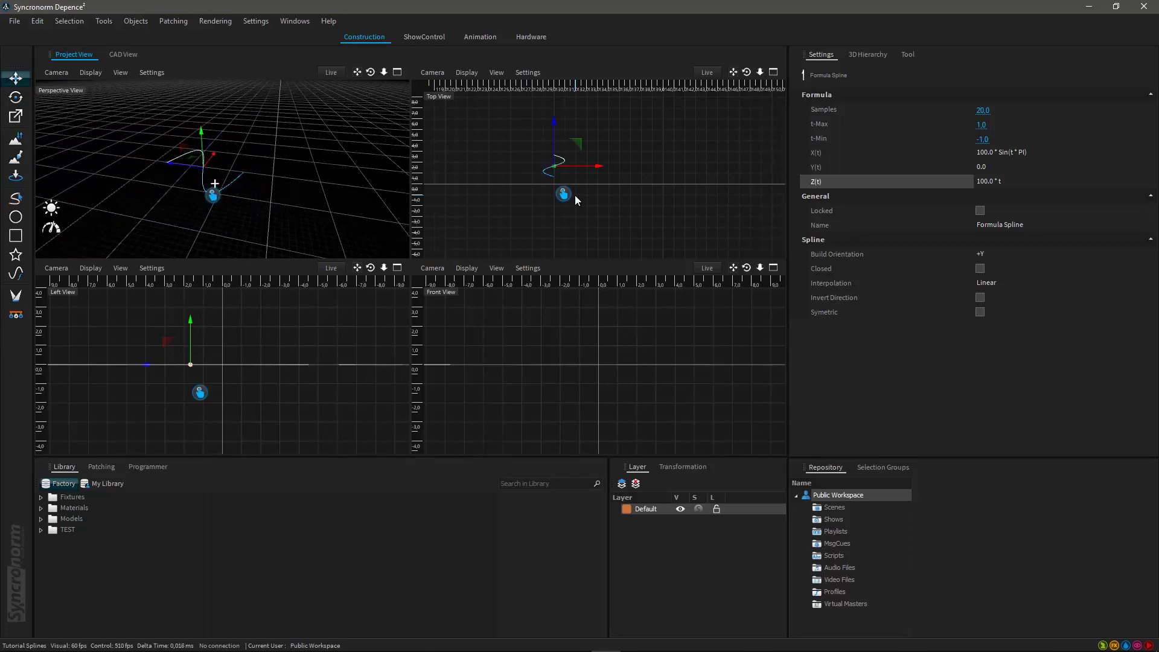
Step: Set the formula spline's Z(t) expression to 100.0 * Cos(t * 2 * PI)
left_click(1010, 181)
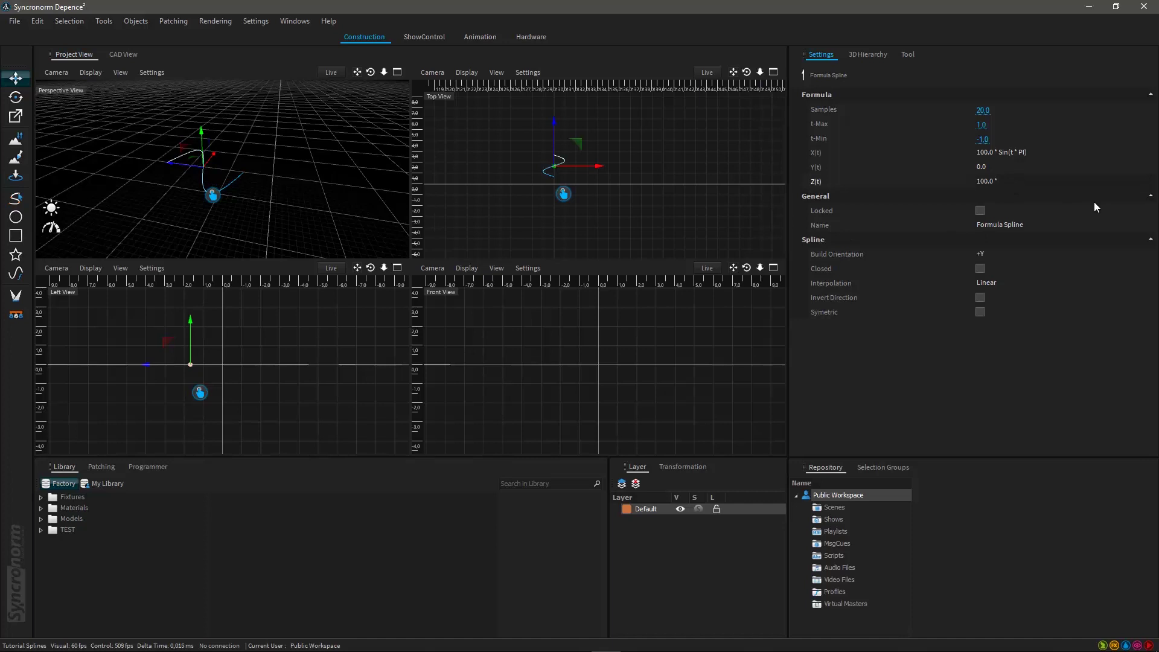
type("Cos(t * PI)")
key("Left")
key("Left")
key("Left")
key("Left")
type("* 2")
key("Return")
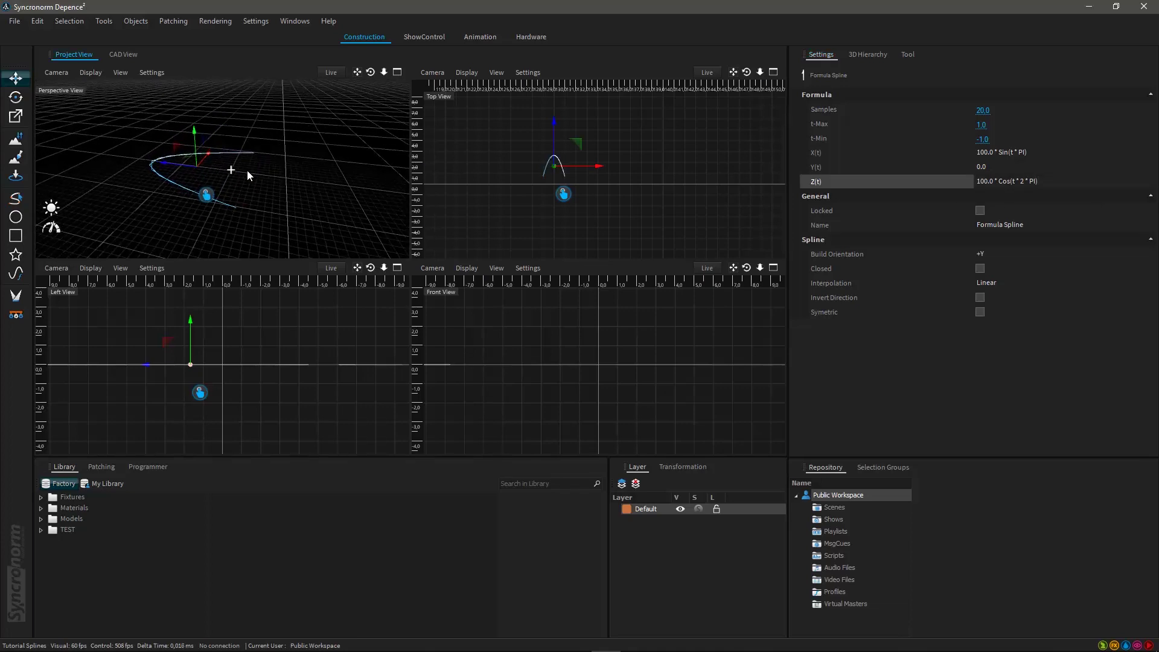
Step: Change the multiplier in the Z(t) expression so it reads 100.0 * Cos(t * 3 * PI)
middle_click_drag(247, 175, 272, 170)
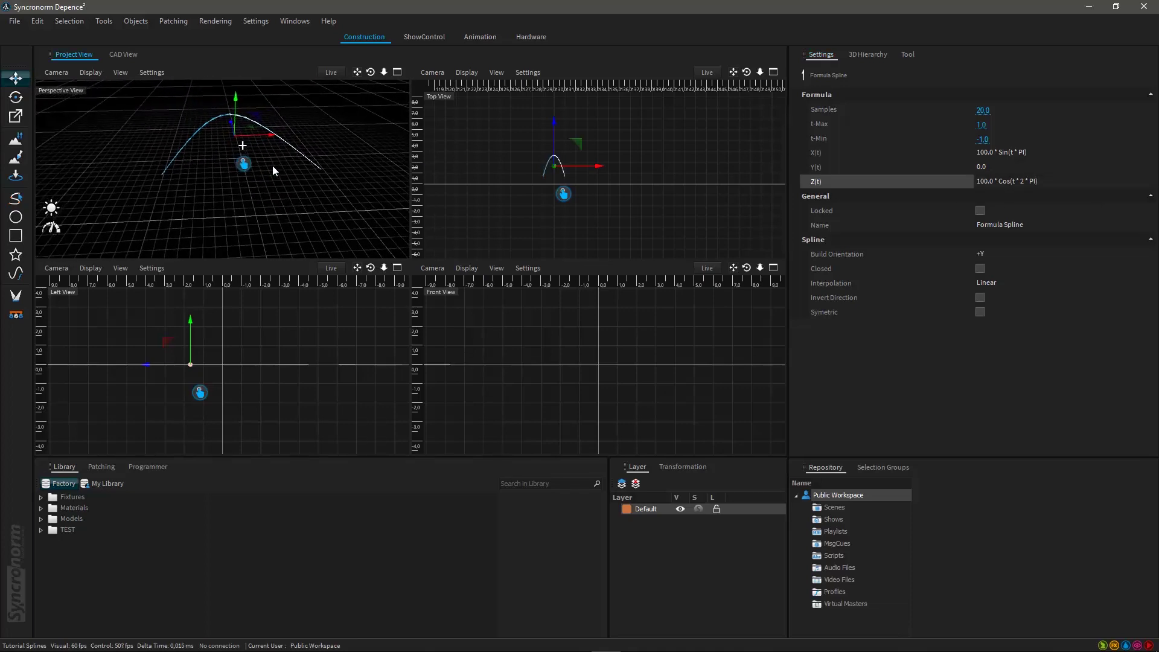
scroll(272, 171, "down", 3)
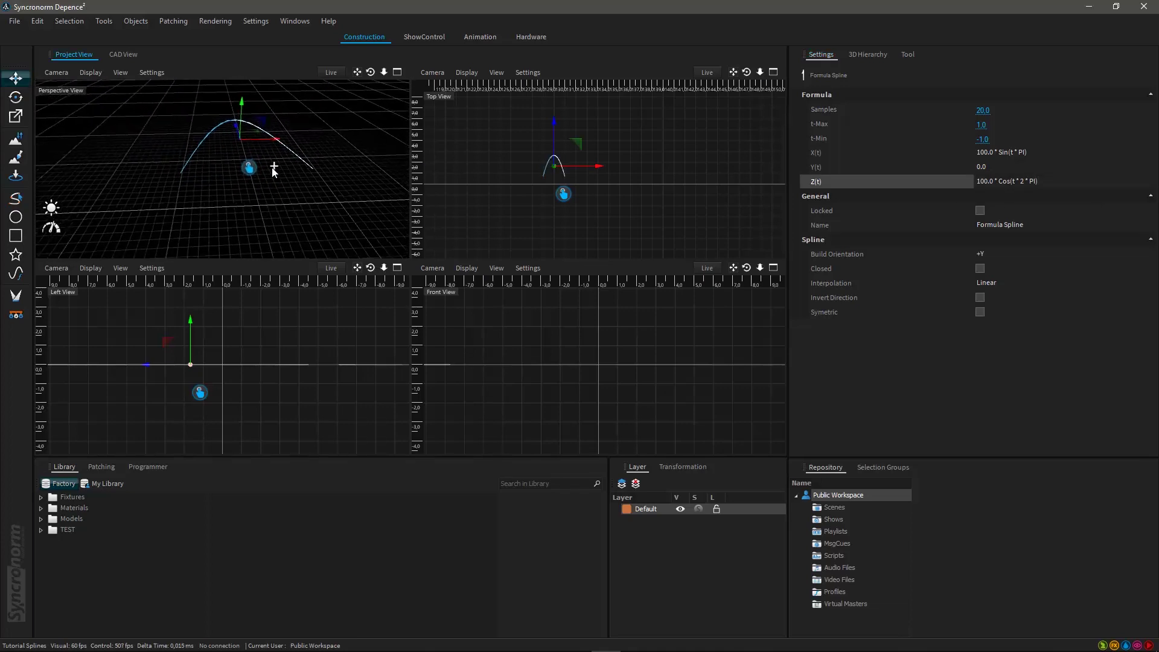
left_click(999, 181)
double_click(1018, 181)
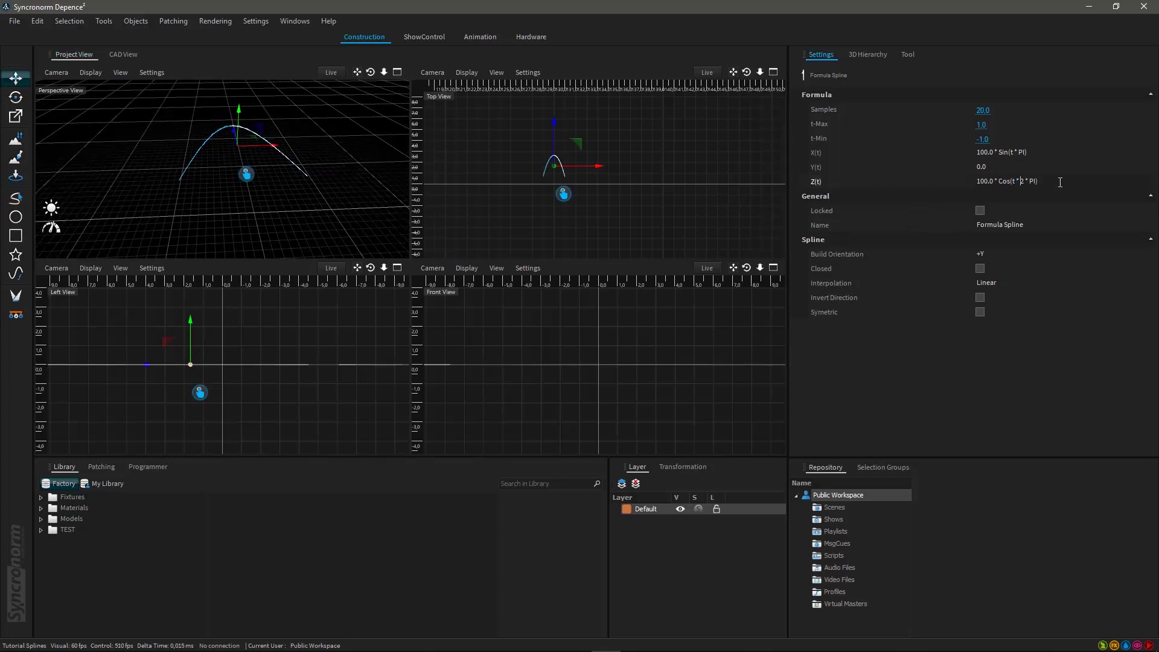
type("3")
key("Return")
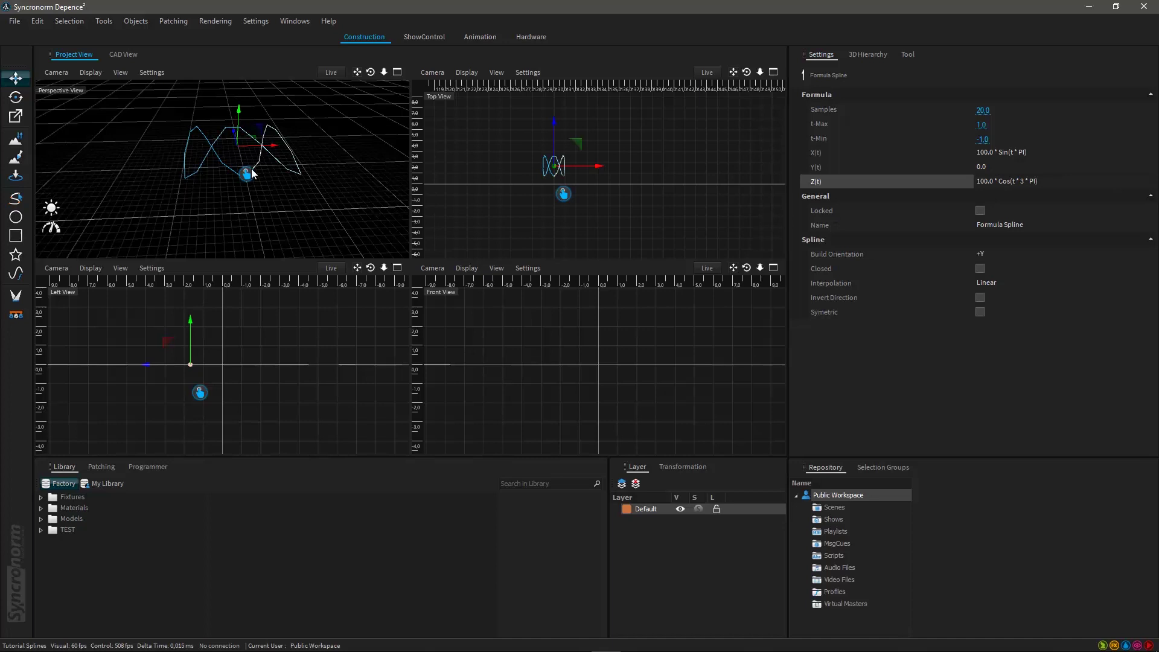
Step: Set the formula spline's Samples to 60 to smooth its curve
middle_click_drag(241, 182, 269, 187)
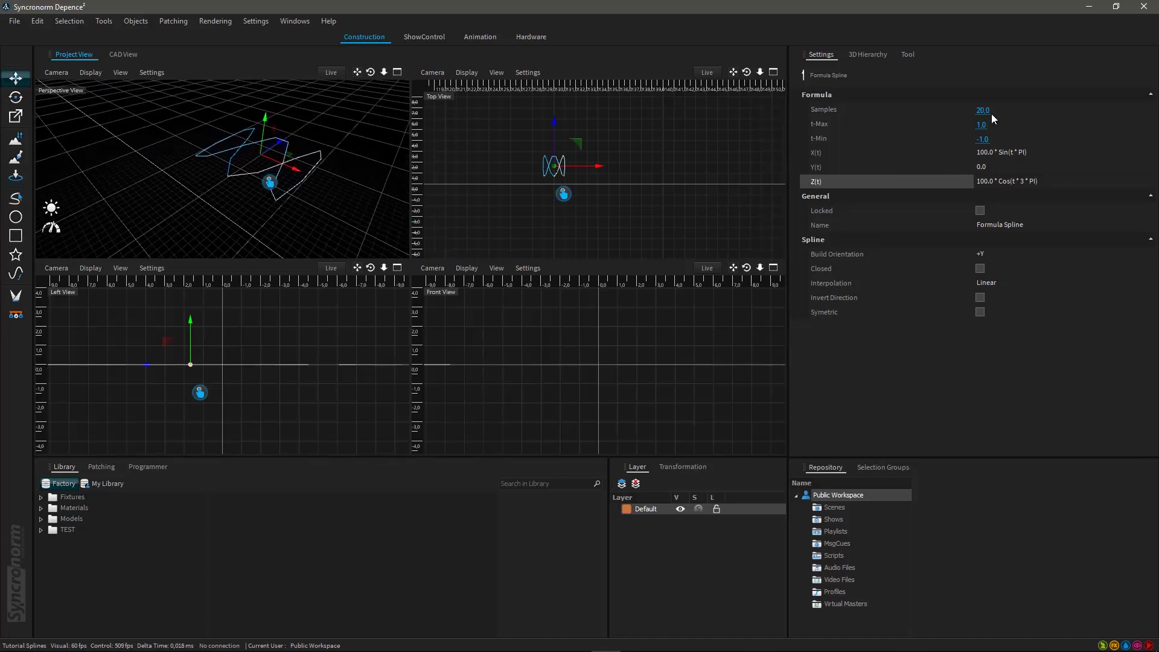
mouse_move(1006, 110)
left_mouse_down()
mouse_move(1005, 100)
mouse_move(1004, 112)
left_mouse_up()
scroll(571, 171, "down", 2)
scroll(573, 164, "up", 4)
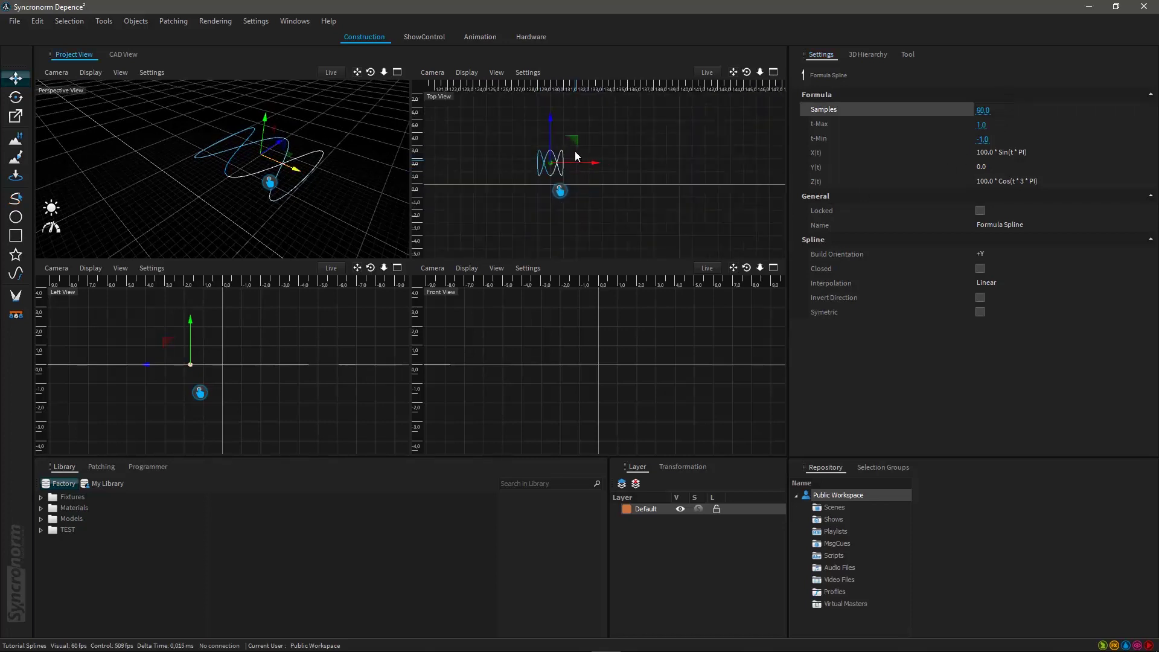
Step: Move the formula spline onto the zero line at about X 140 m in the Top View and inspect it in the Perspective View
left_click_drag(574, 144, 569, 99)
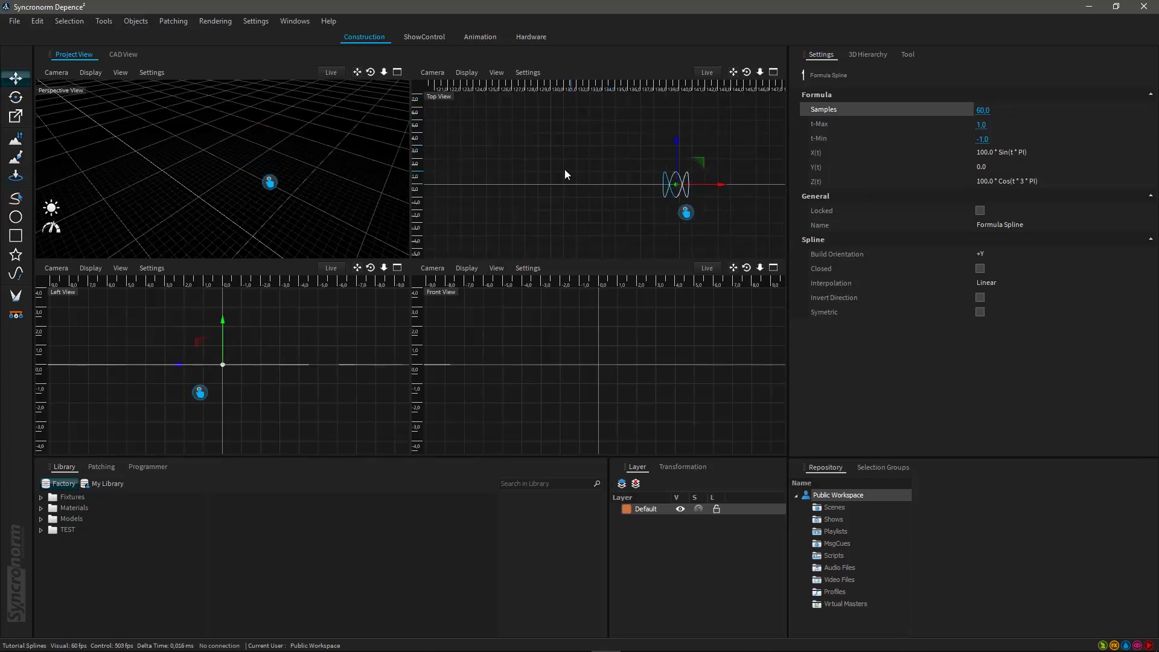
scroll(565, 170, "down", 2)
scroll(639, 179, "up", 4)
scroll(657, 189, "up", 2)
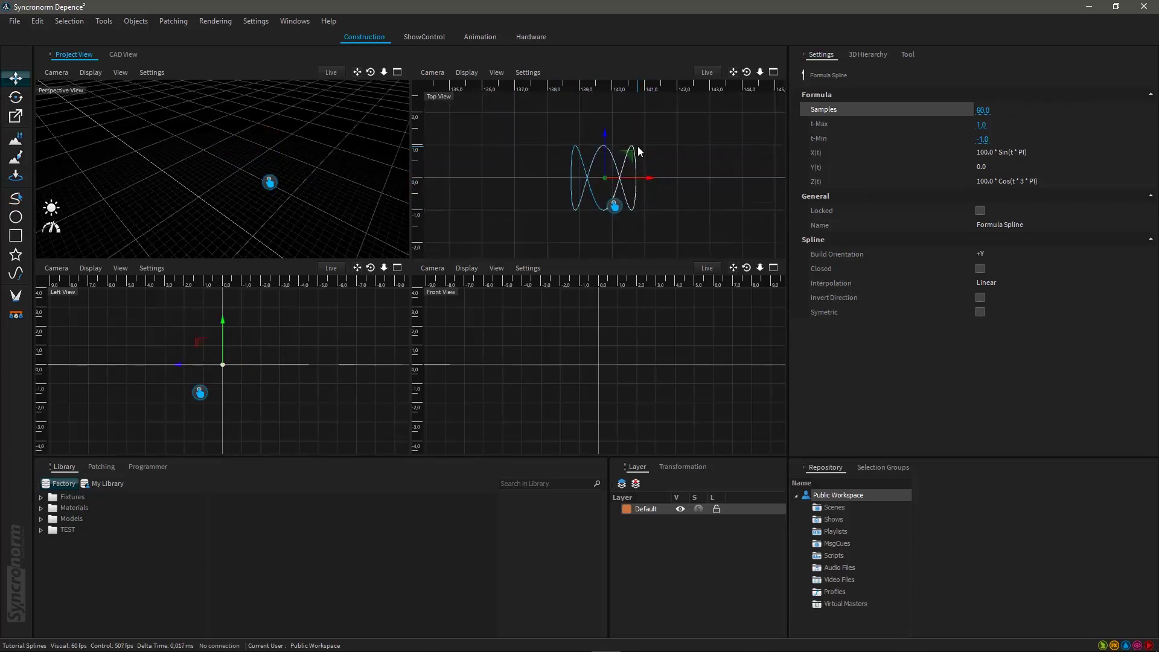
middle_click_drag(254, 202, 208, 188)
scroll(246, 114, "down", 5)
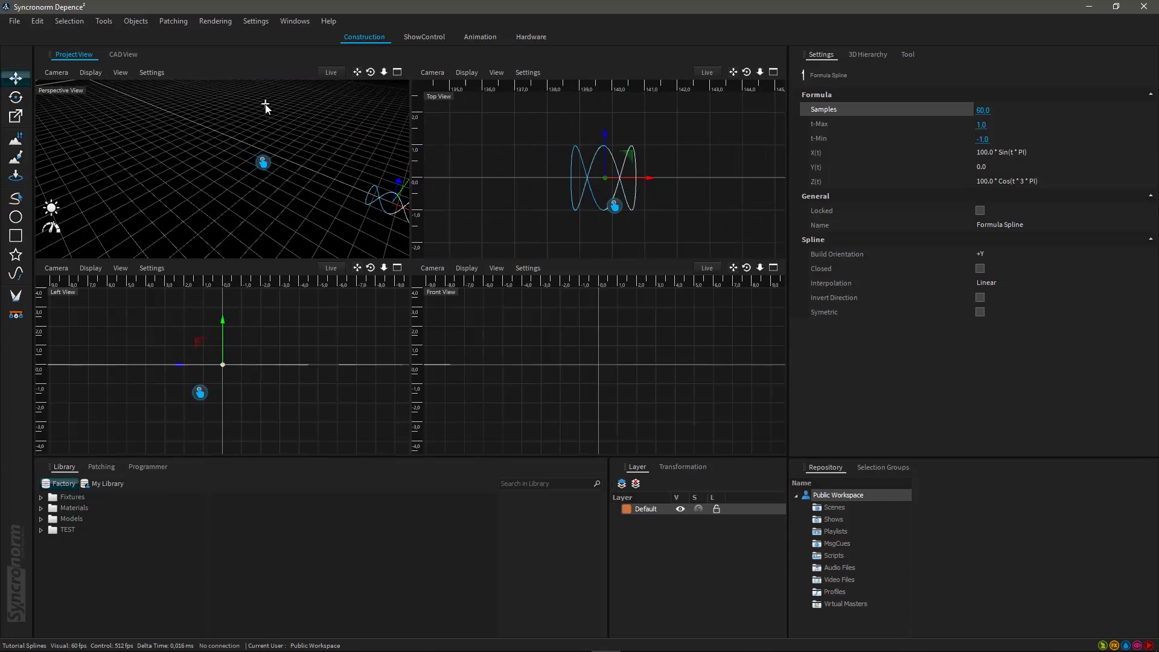
middle_click_drag(265, 104, 200, 191)
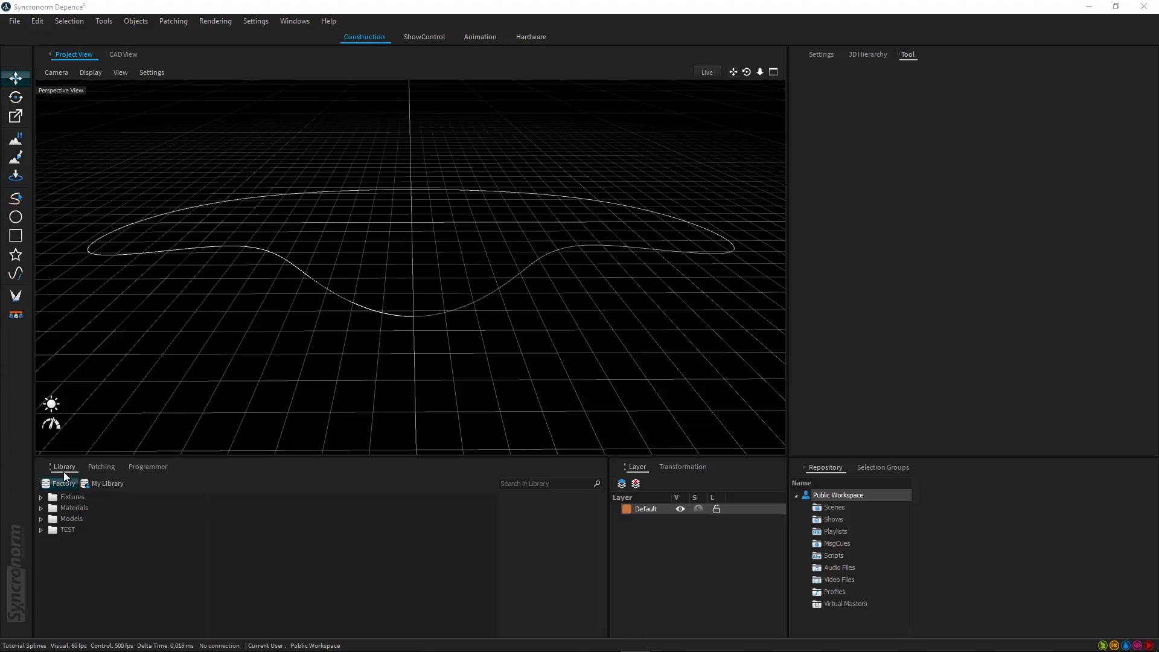
Step: Browse the factory library's Stage Lighting fixtures and look through the Clay Paky models
left_click(41, 498)
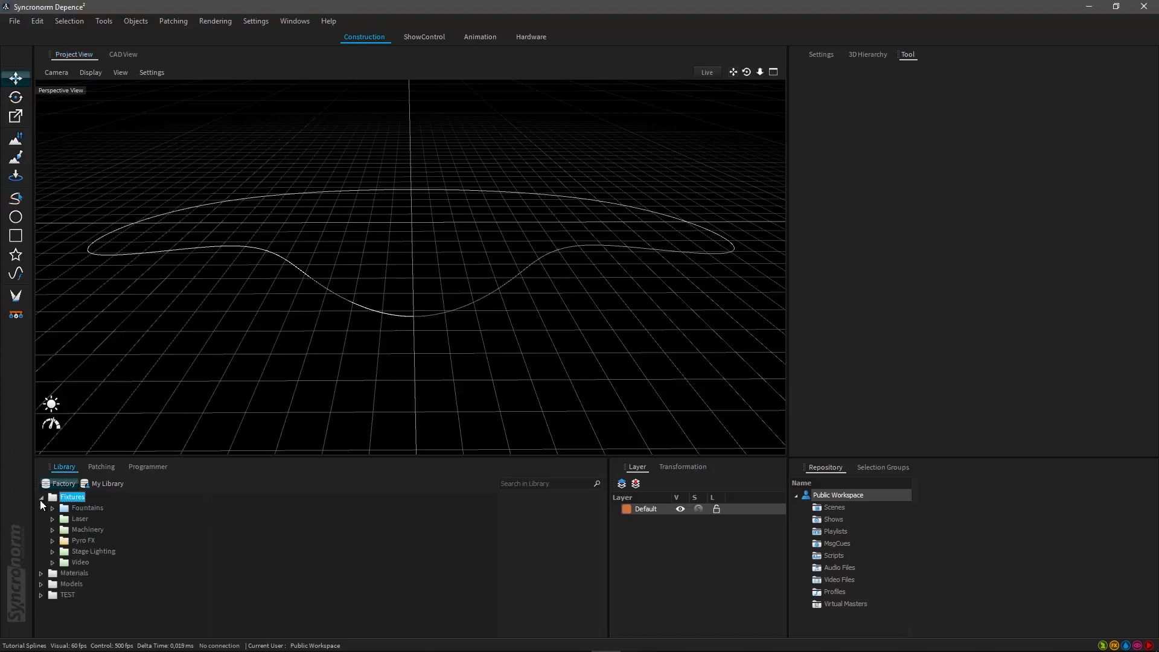
left_click(52, 551)
scroll(131, 597, "down", 6)
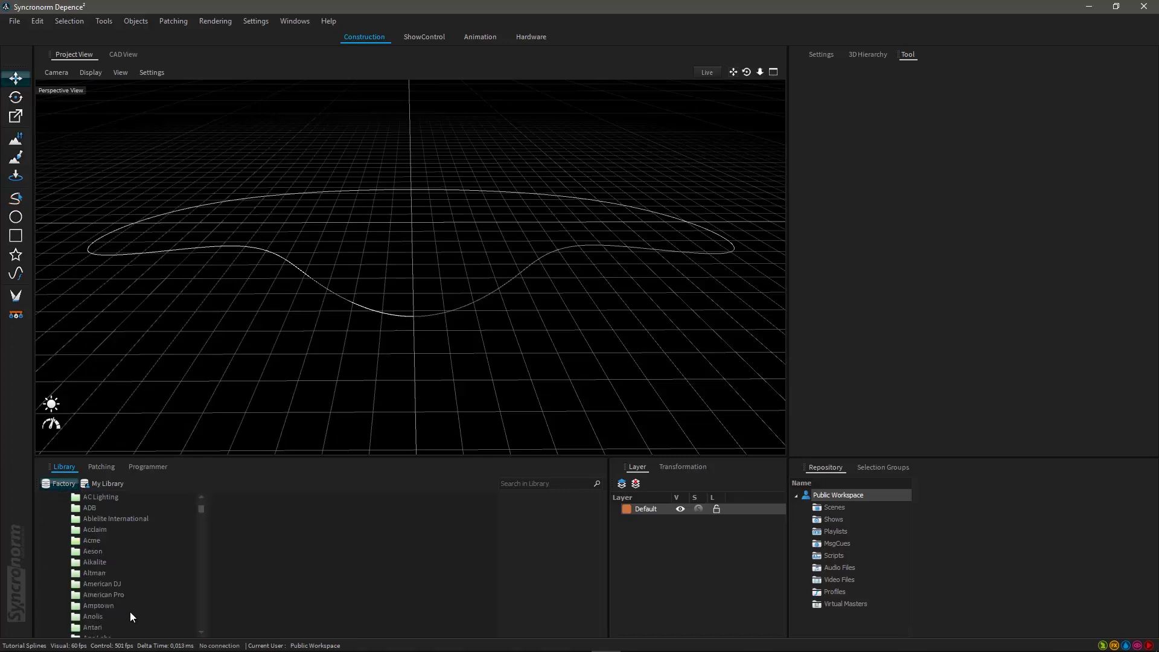
scroll(137, 605, "down", 4)
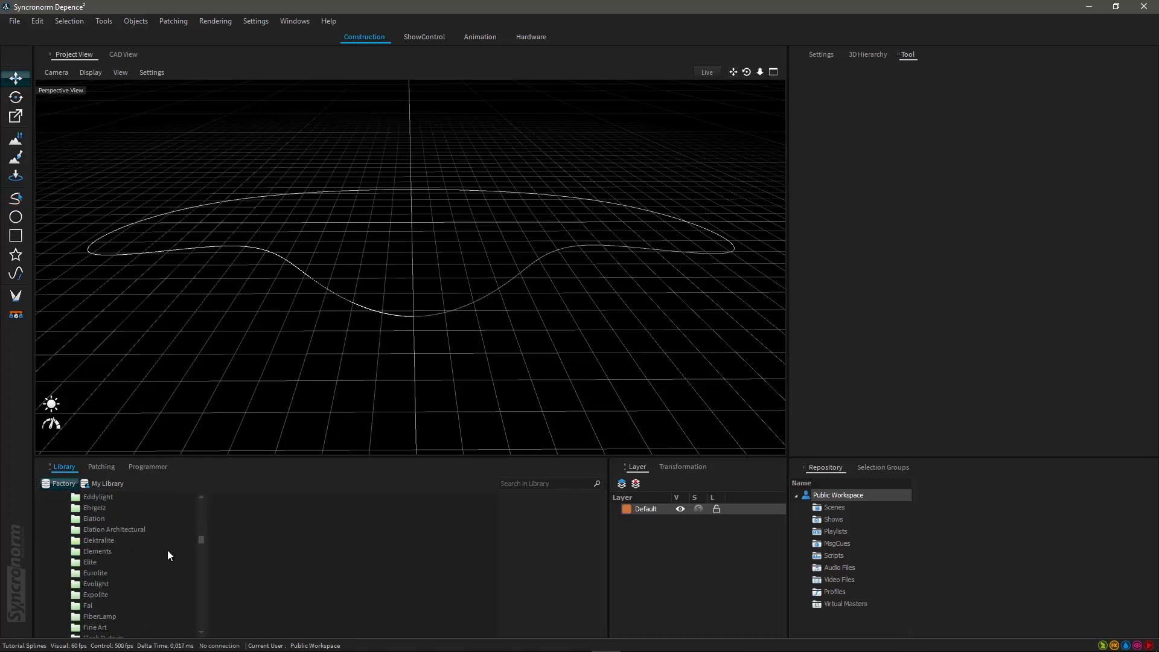
scroll(163, 558, "up", 1)
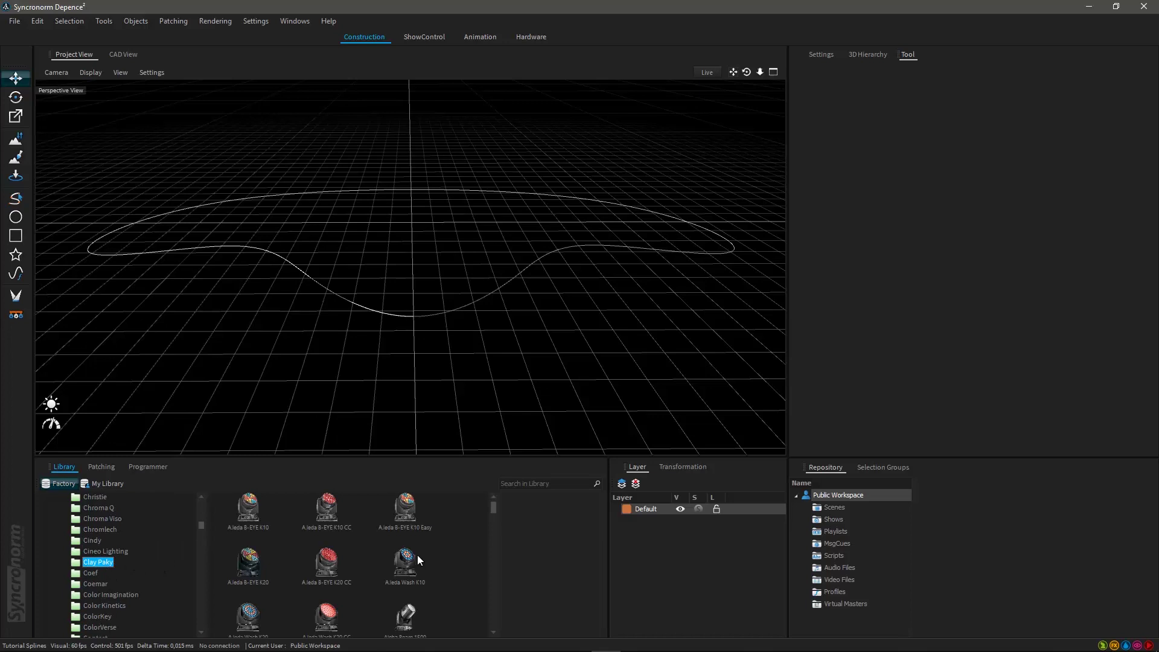
scroll(449, 574, "down", 15)
scroll(447, 585, "up", 5)
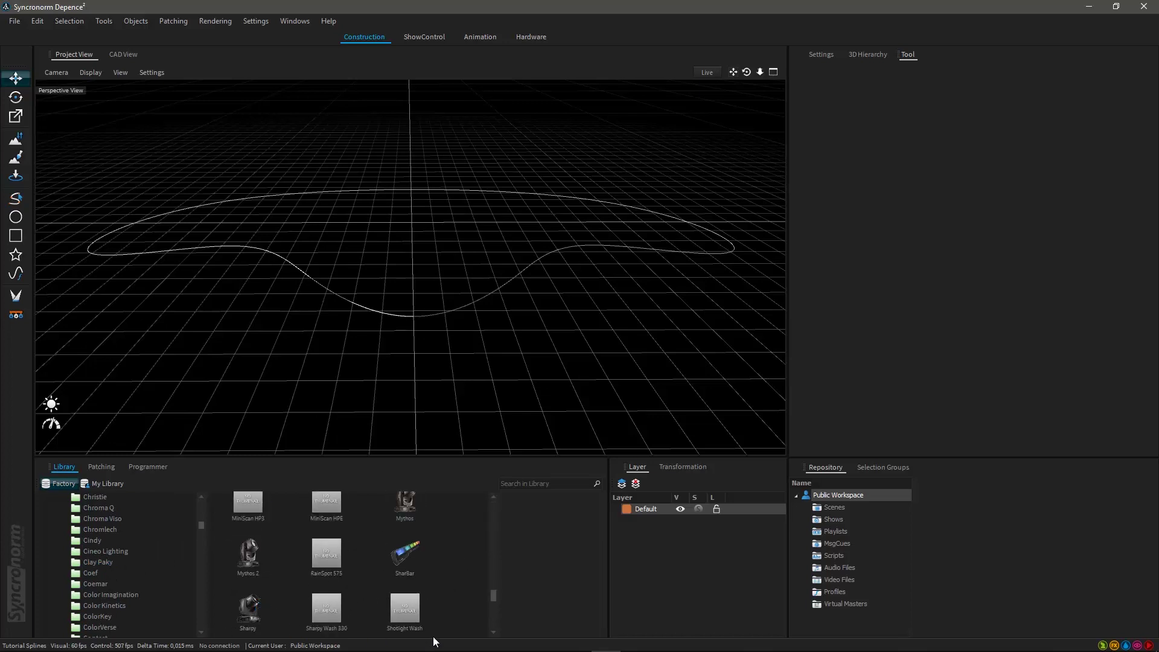
Step: Select the Clay Paky Sharpy fixture in the library and set its number to 20
left_click(274, 601)
left_click(364, 385)
right_click_drag(364, 385, 414, 356, "alt")
left_click_drag(414, 356, 402, 316, "alt")
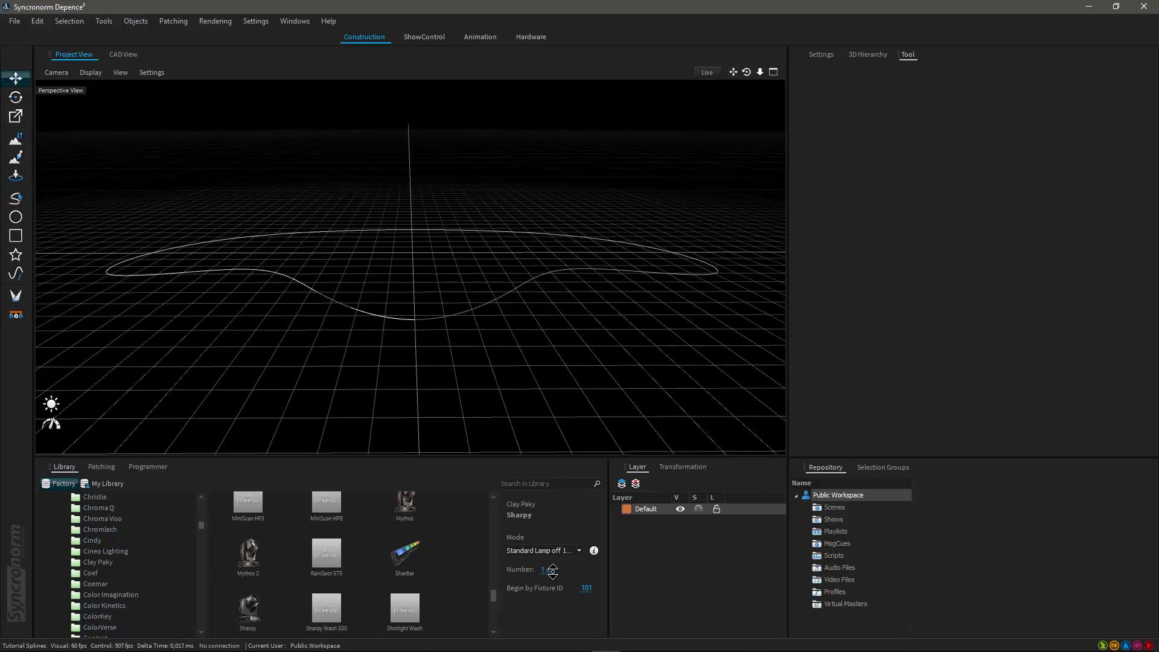
left_click_drag(553, 571, 557, 571)
left_click(402, 364)
left_click(251, 615)
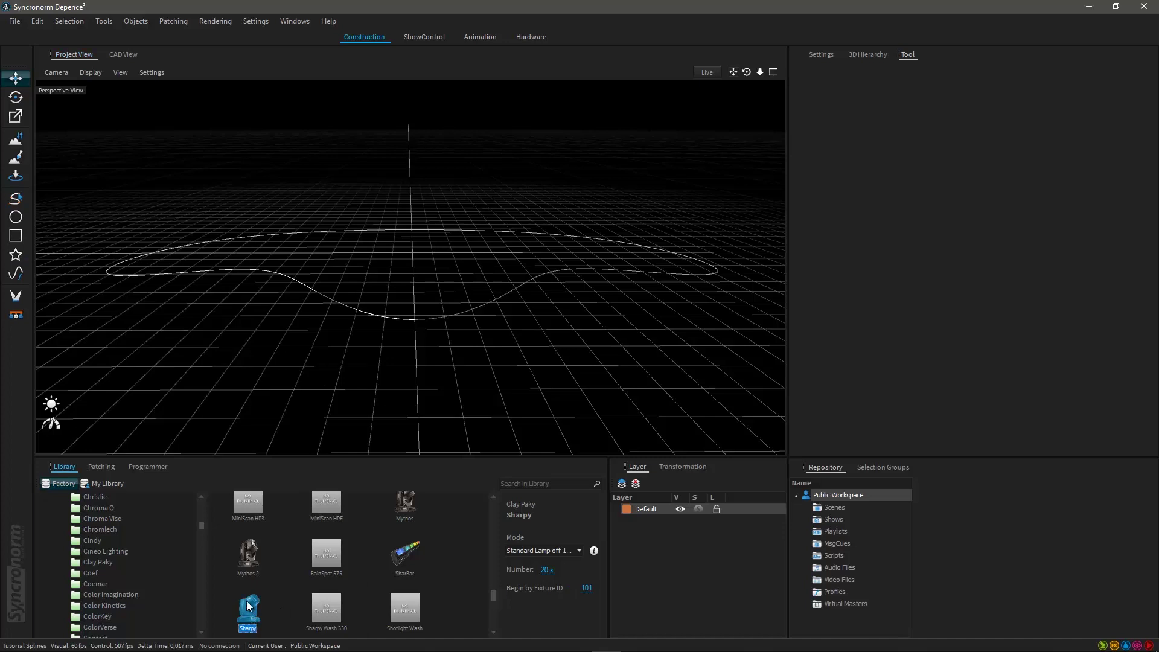
Step: Place the 20 Sharpy fixtures in the scene, arranged along the closed spline
left_click_drag(248, 608, 411, 320)
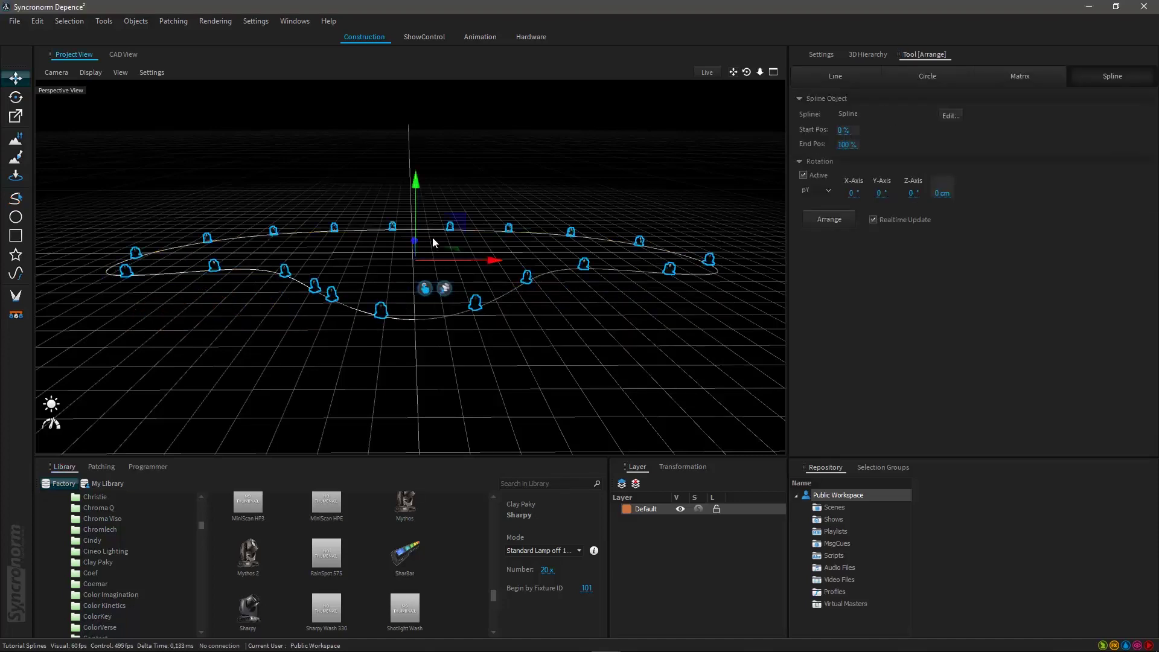
scroll(423, 245, "up", 2)
scroll(423, 243, "up", 1)
middle_click_drag(423, 251, 422, 329)
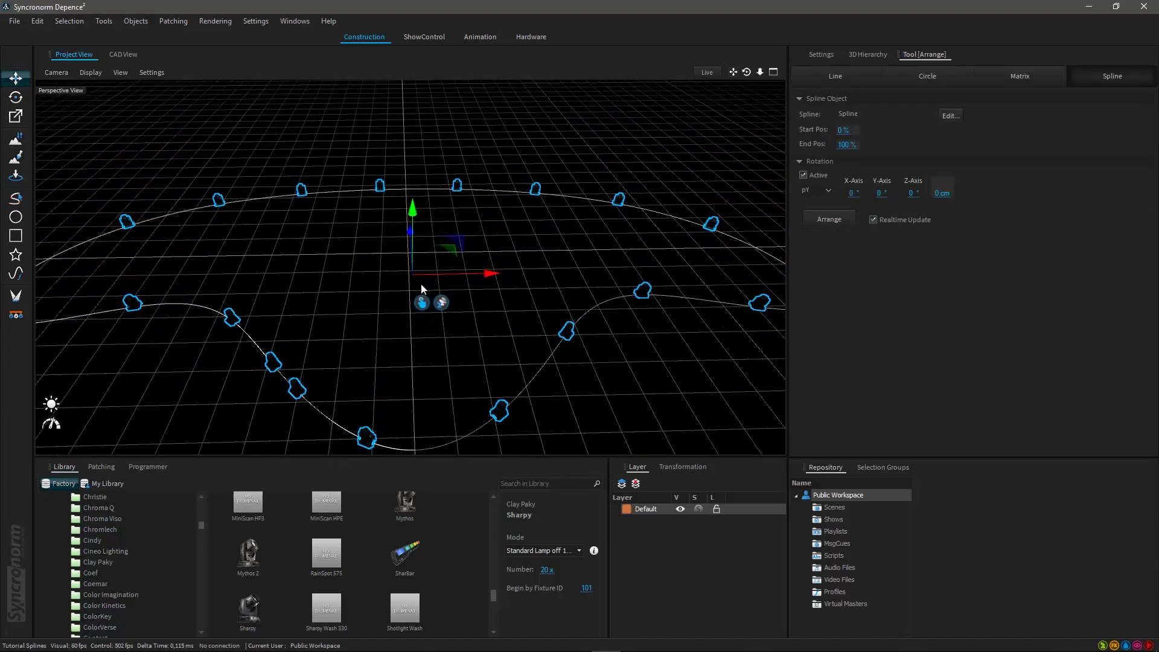
scroll(421, 283, "down", 2)
middle_click_drag(423, 286, 424, 342)
right_click_drag(423, 342, 447, 304)
scroll(447, 304, "up", 1)
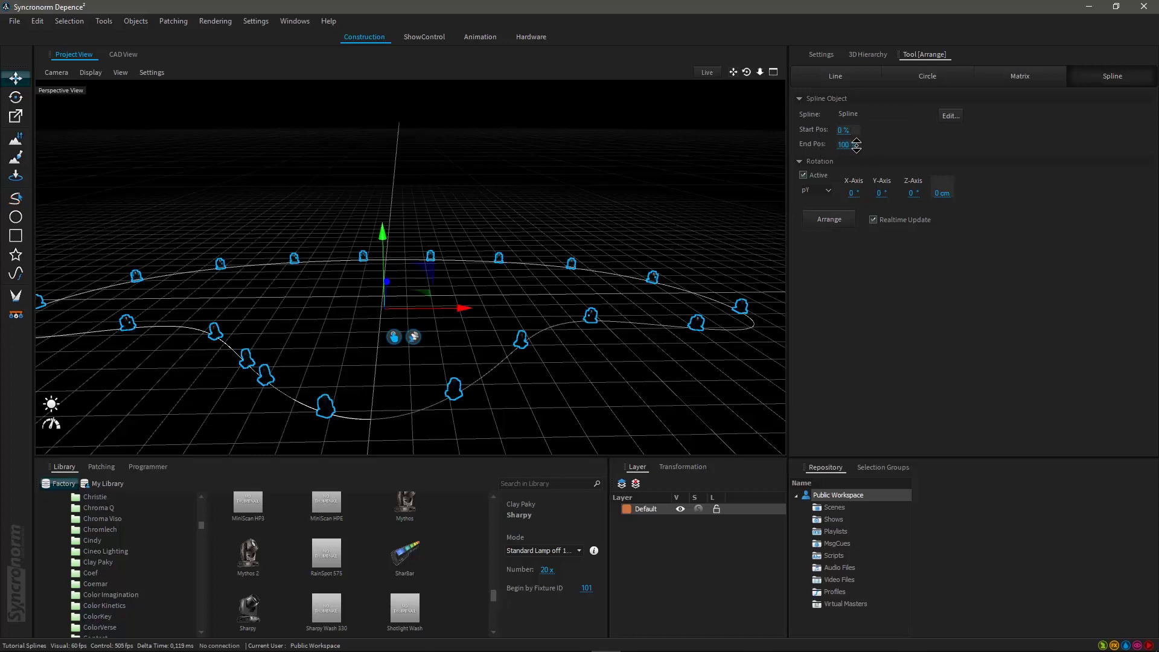
Step: Set the spline arrangement's end position to 92 % and check the fixture spacing and orientation along the curve
mouse_move(856, 145)
left_mouse_down()
mouse_move(842, 143)
mouse_move(870, 147)
left_mouse_up()
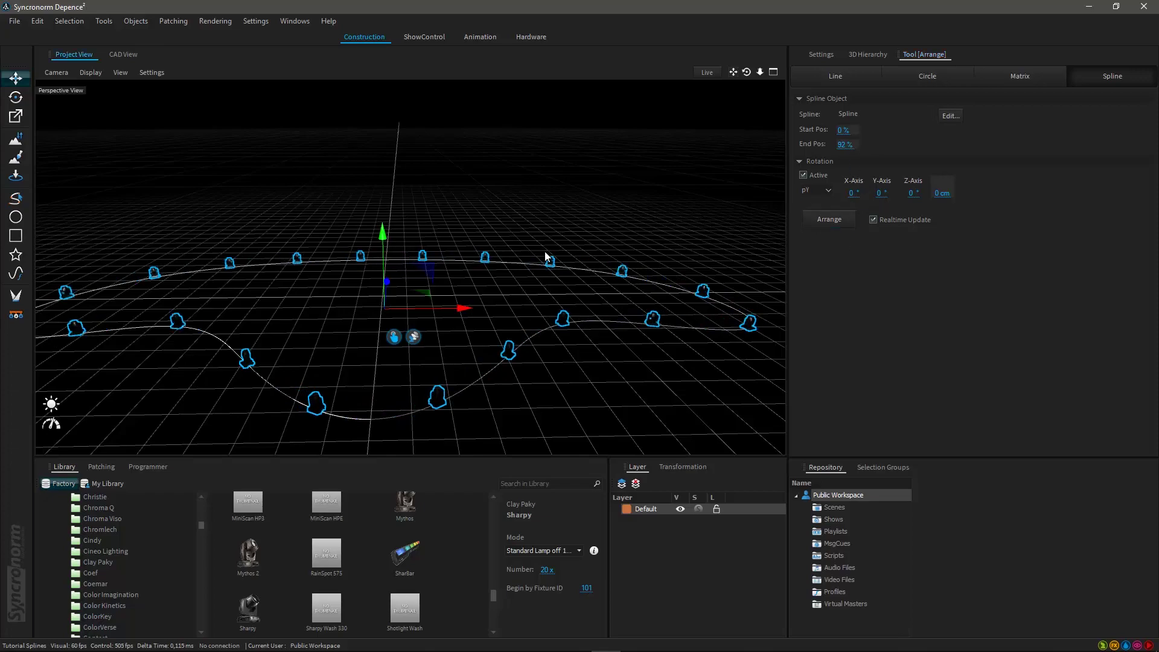
scroll(585, 293, "up", 3)
middle_click_drag(561, 294, 401, 269)
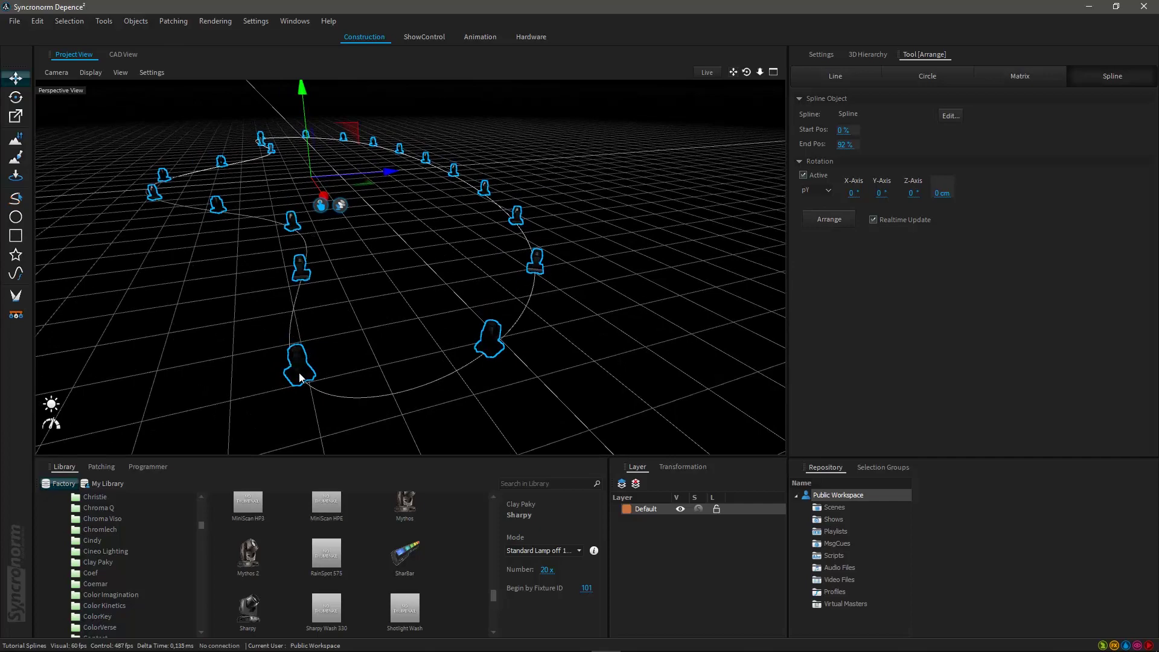
mouse_move(454, 365)
middle_mouse_down()
mouse_move(336, 378)
mouse_move(330, 302)
mouse_move(479, 274)
mouse_move(433, 319)
middle_mouse_up()
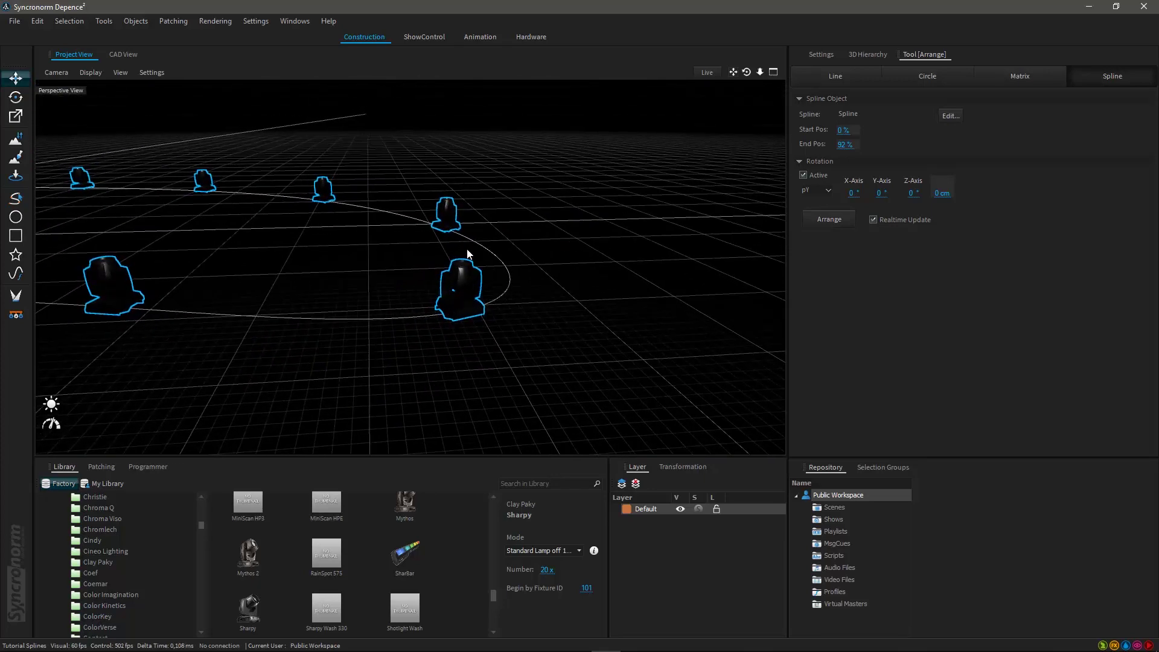
mouse_move(296, 219)
middle_mouse_down()
mouse_move(357, 259)
mouse_move(341, 281)
mouse_move(297, 278)
mouse_move(345, 231)
mouse_move(367, 306)
mouse_move(386, 302)
middle_mouse_up()
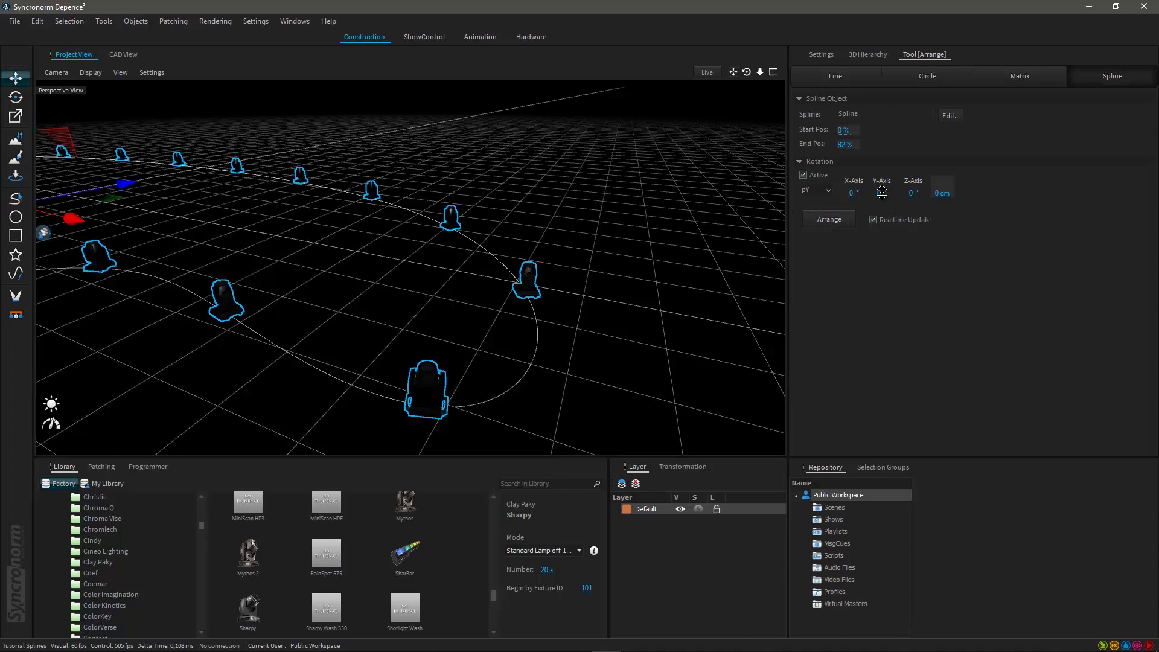
Step: Try the Y-axis rotation and deactivate the arrangement's rotation to compare how the fixtures are oriented
mouse_move(881, 192)
left_mouse_down()
mouse_move(898, 171)
mouse_move(922, 184)
mouse_move(910, 197)
mouse_move(913, 181)
mouse_move(928, 187)
mouse_move(860, 192)
mouse_move(865, 172)
mouse_move(877, 190)
left_mouse_up()
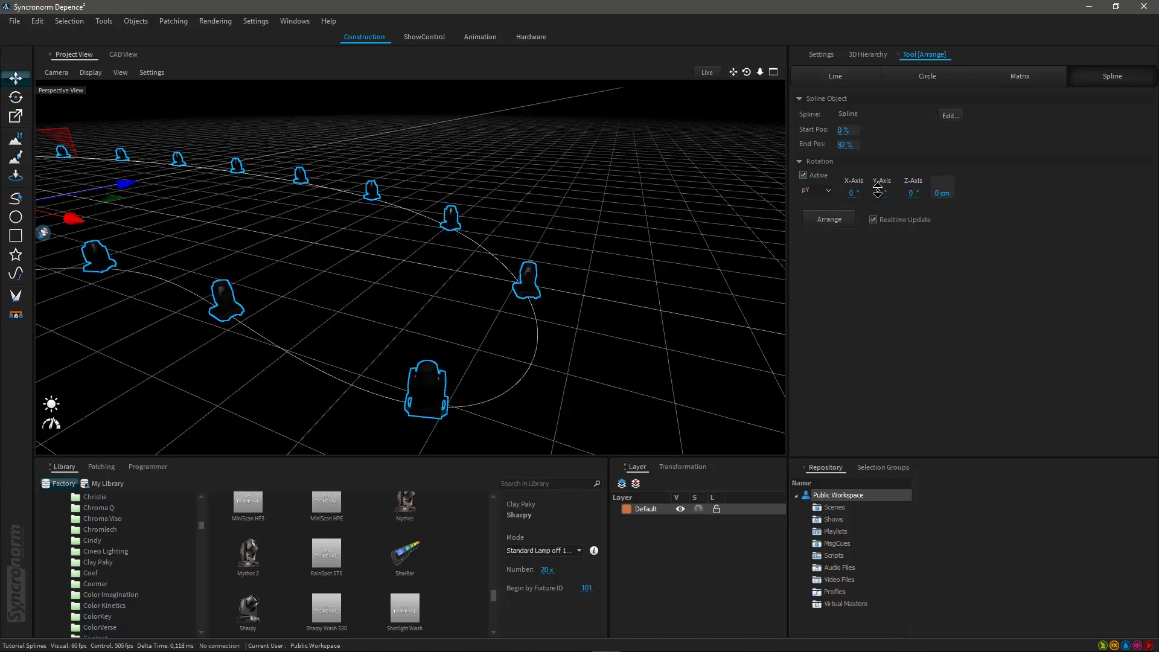
left_click(811, 176)
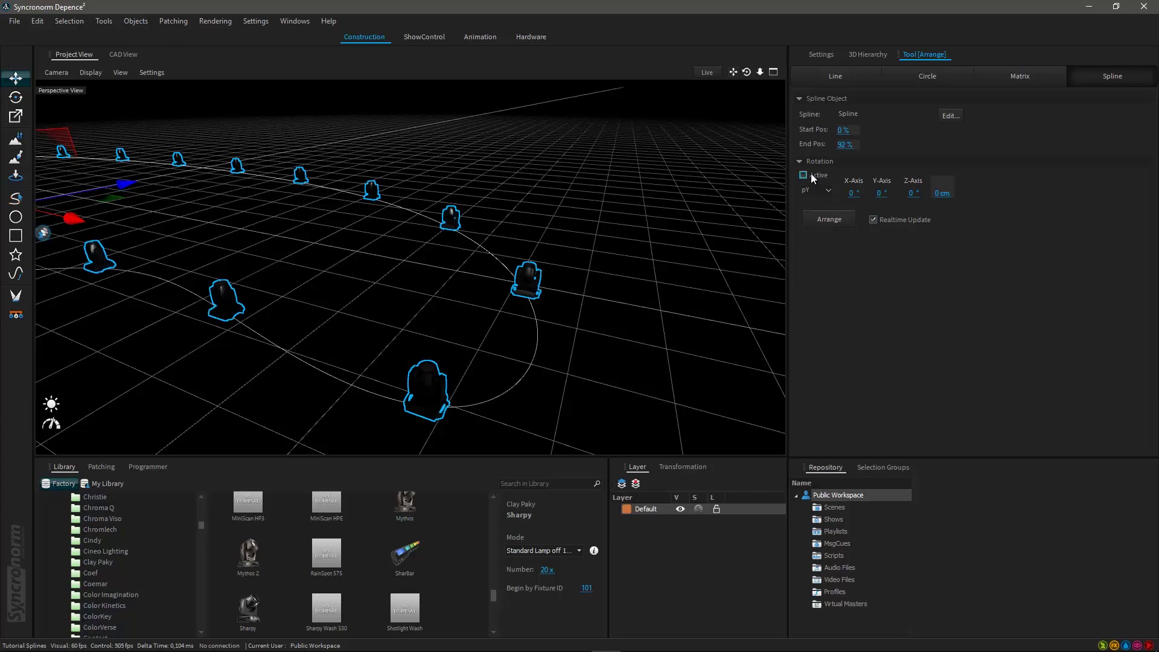
middle_click_drag(243, 223, 576, 277)
middle_click_drag(577, 277, 524, 291)
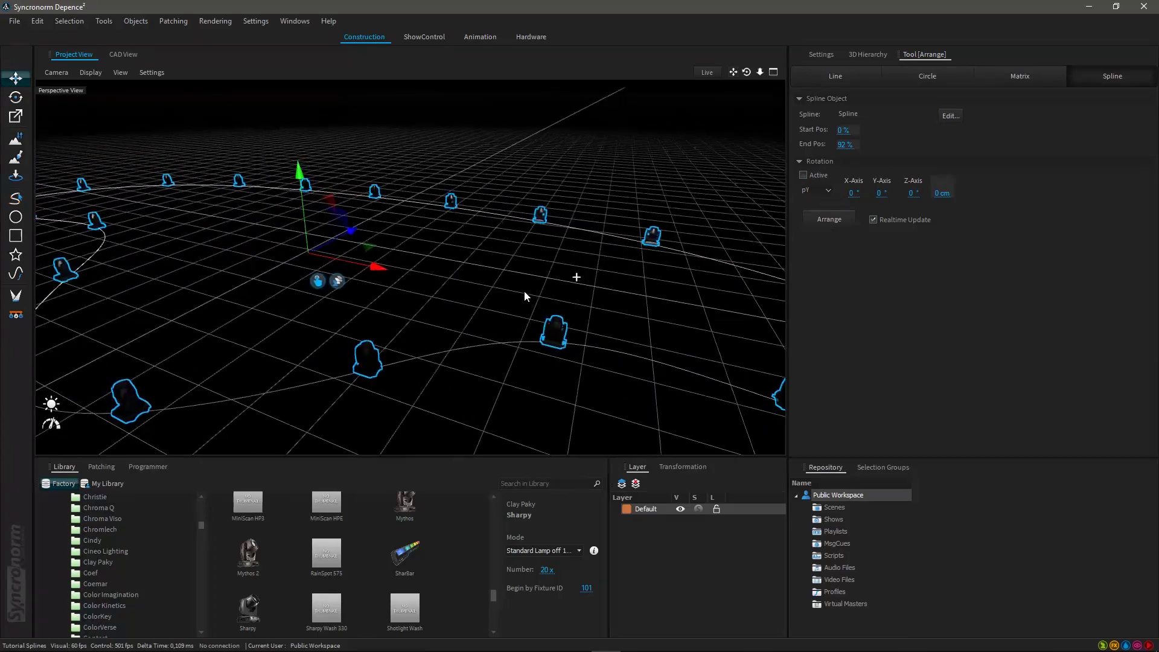
middle_click_drag(401, 272, 460, 336)
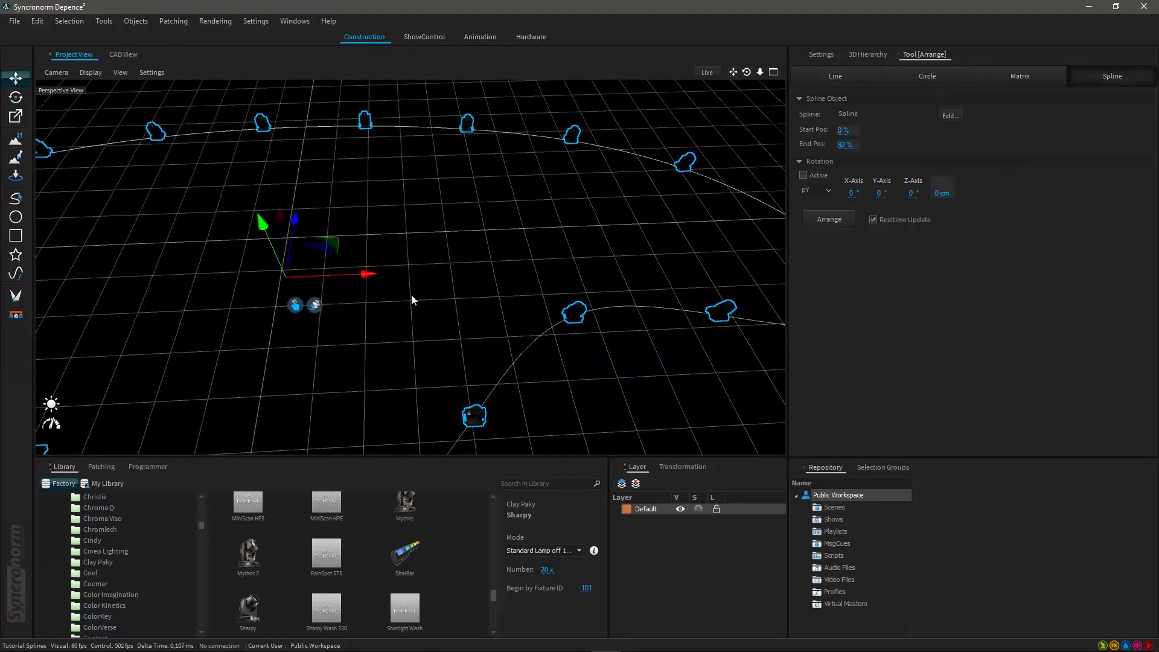
middle_click_drag(434, 237, 407, 249)
Step: Reactivate the rotation so the fixtures follow the spline's direction, and try its distance value
left_click(803, 175)
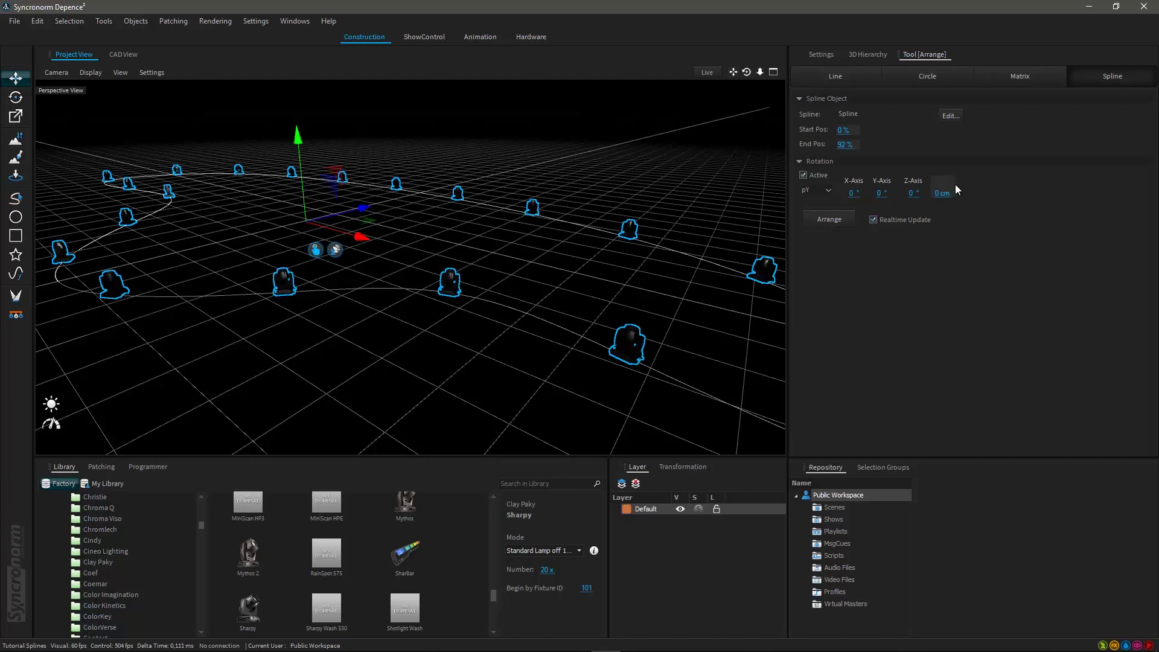
left_click_drag(955, 185, 996, 183)
middle_click_drag(439, 274, 725, 219)
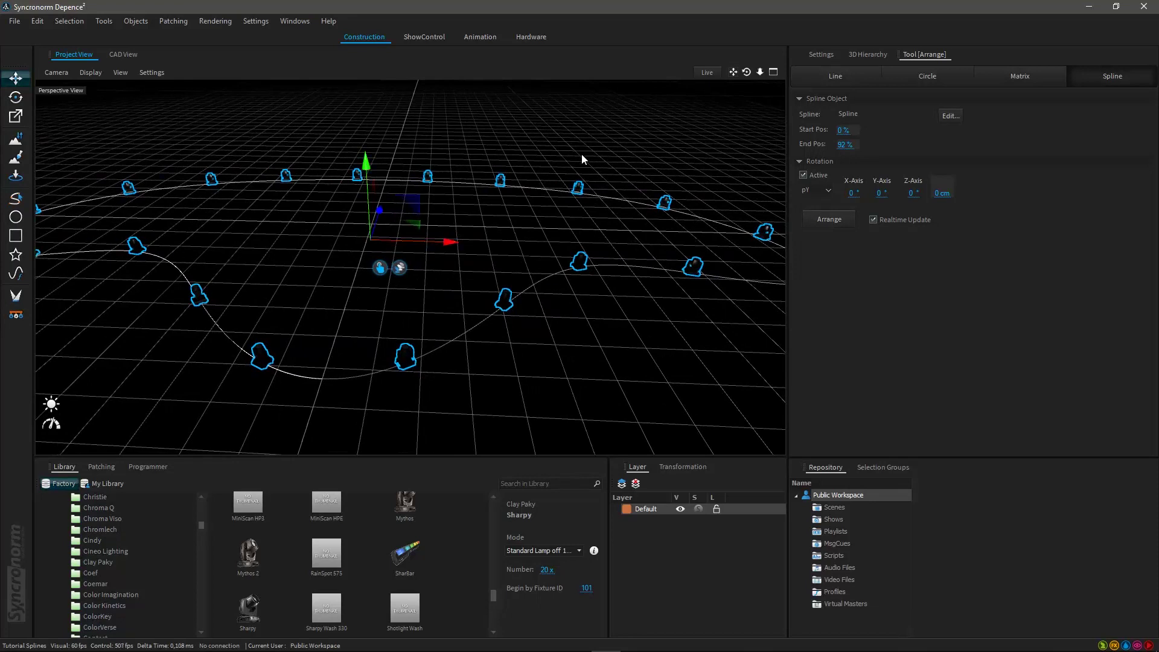
Step: Open the spline for editing from the arrangement and reshape its front curve by moving the control points, flattening the side bulges
left_click(948, 117)
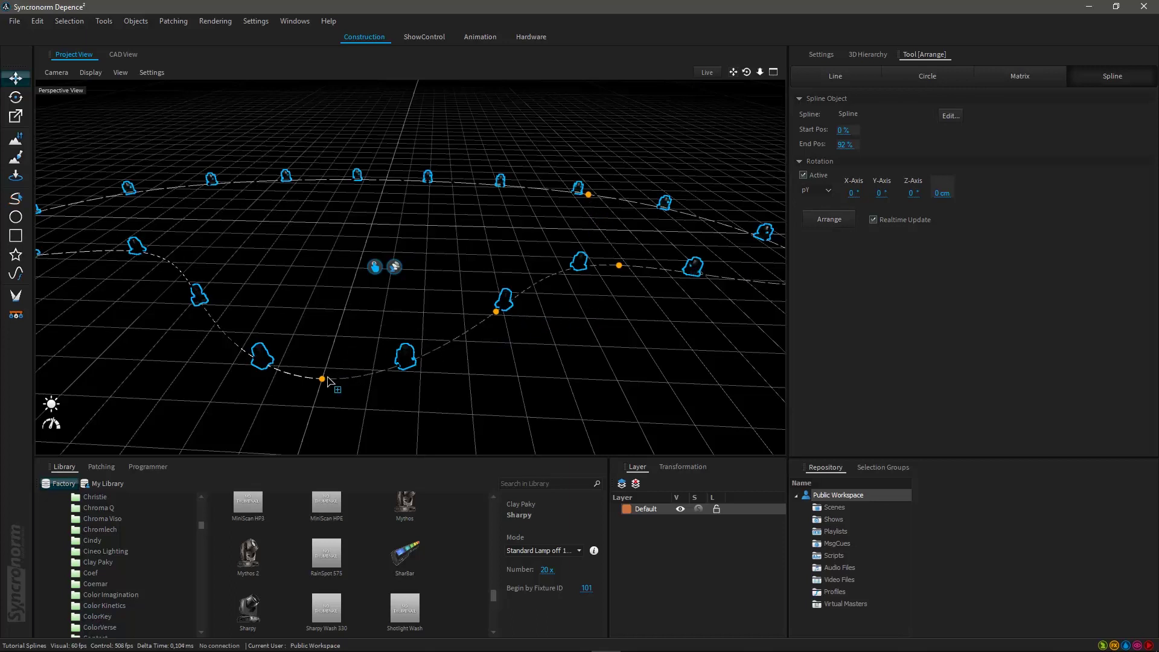
left_click_drag(321, 378, 344, 365)
scroll(582, 277, "down", 3)
middle_click_drag(583, 276, 441, 309)
scroll(451, 282, "up", 2)
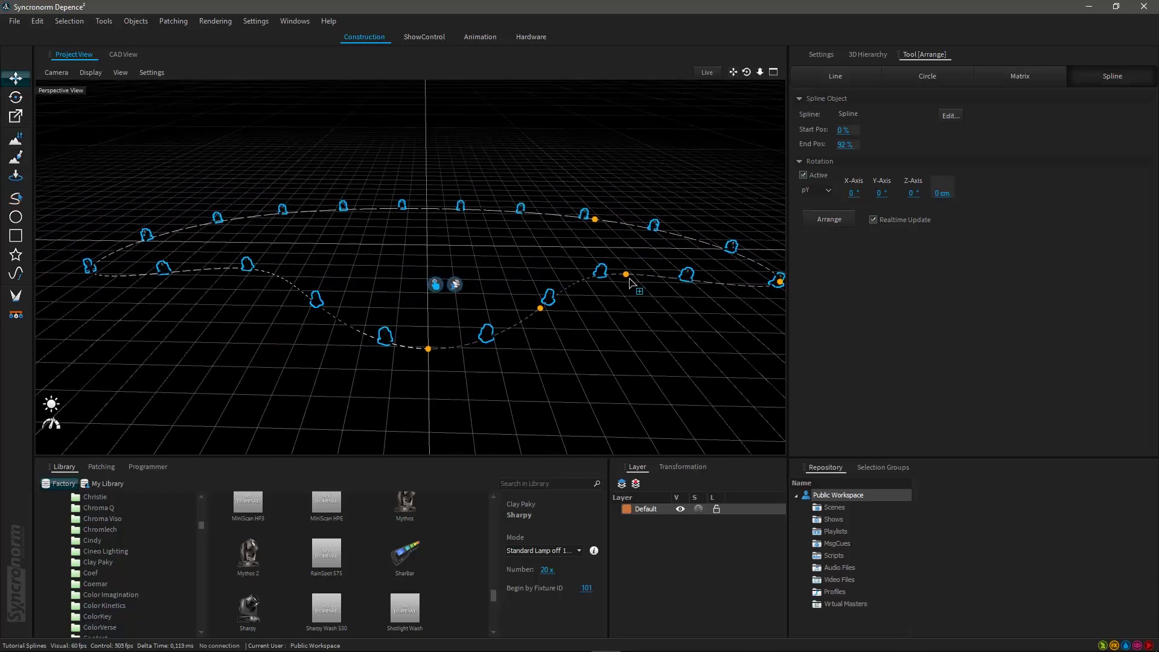
left_click_drag(626, 276, 656, 306)
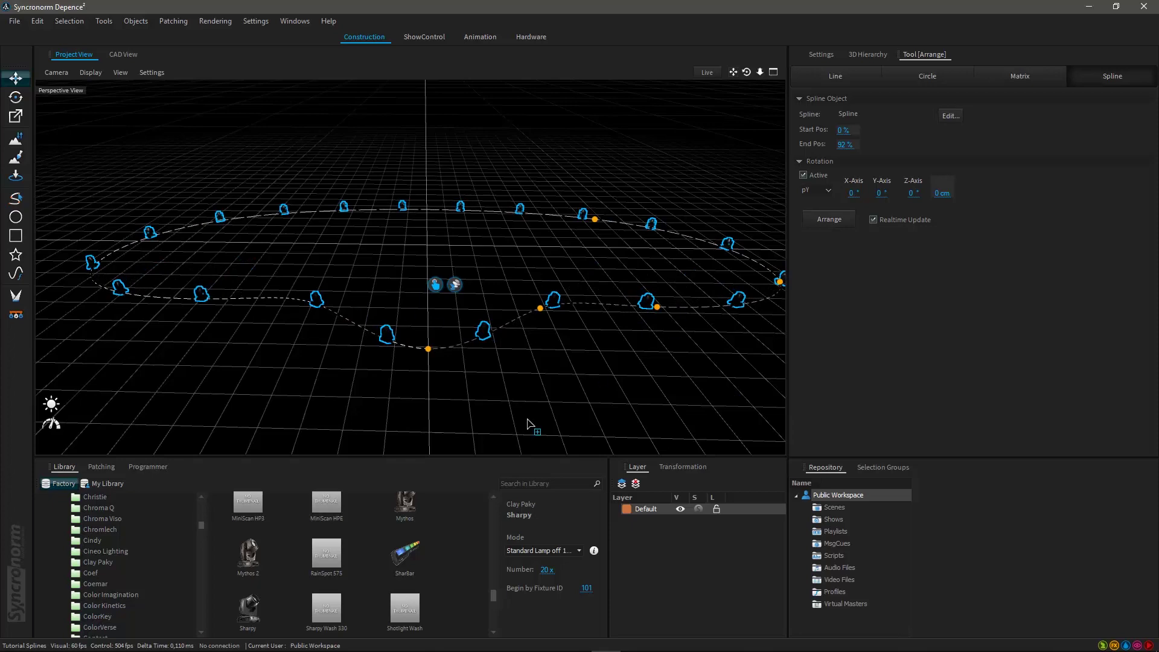
right_click_drag(552, 289, 495, 260)
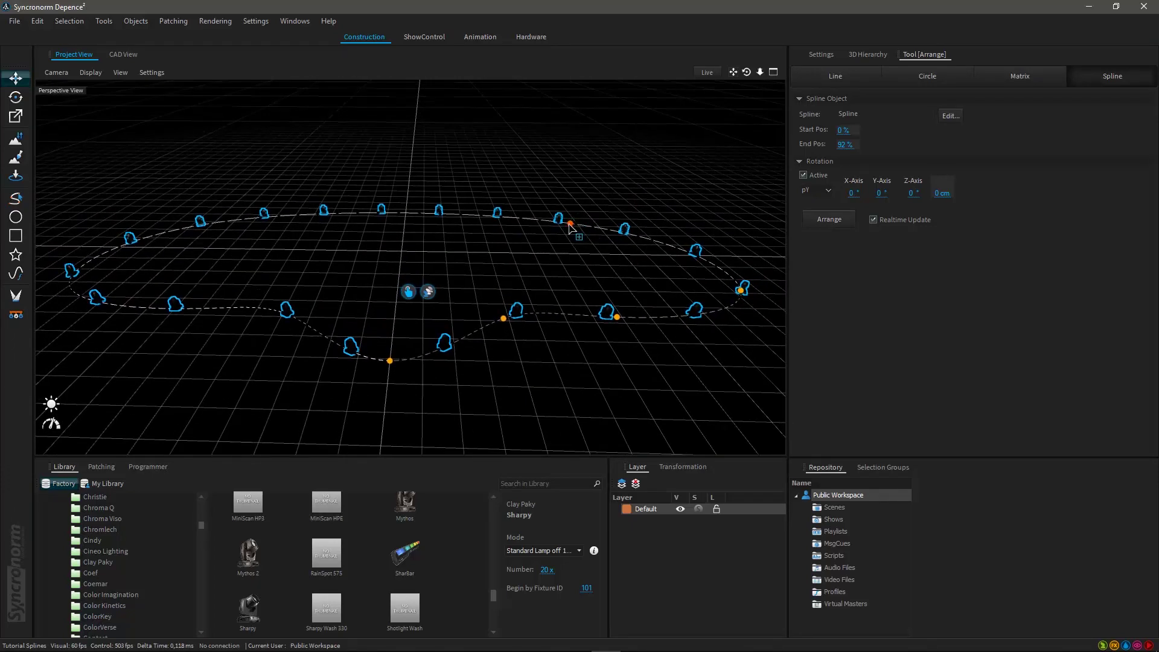
Step: Adjust the control point on the spline's rear curve and finish editing the spline
left_click_drag(569, 224, 569, 215)
scroll(422, 305, "up", 3)
middle_click_drag(425, 305, 452, 296)
right_click_drag(425, 300, 423, 287)
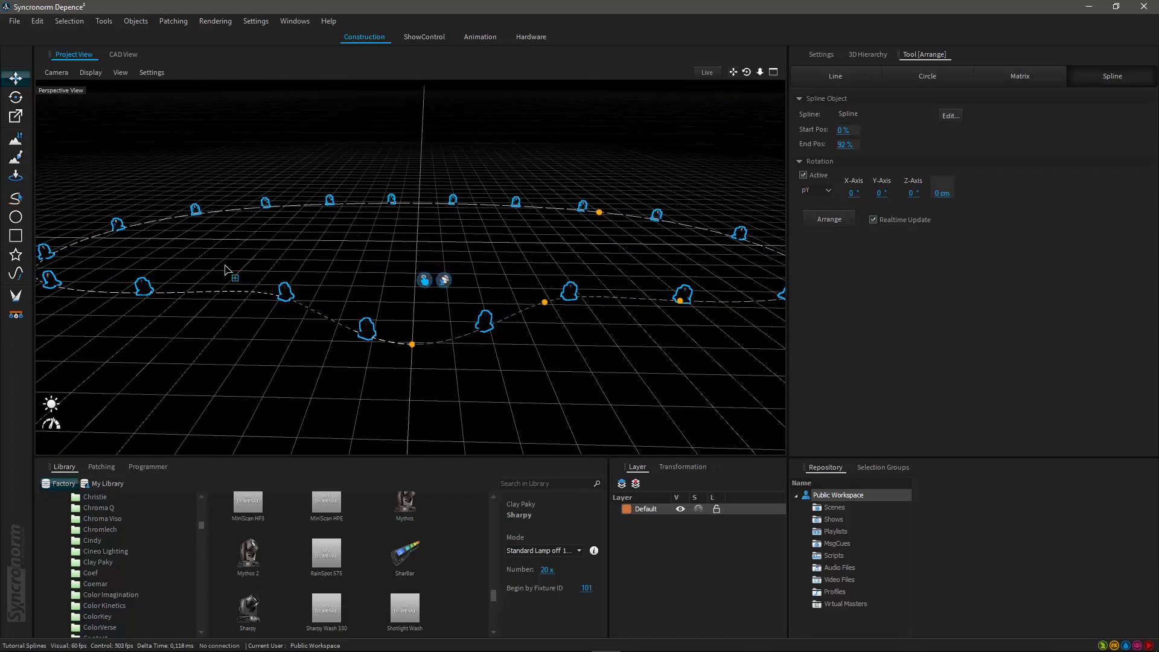
key("Escape")
Step: Select all fixtures through the All Sharpy selection group and delete the 20 objects
right_click_drag(438, 247, 457, 322)
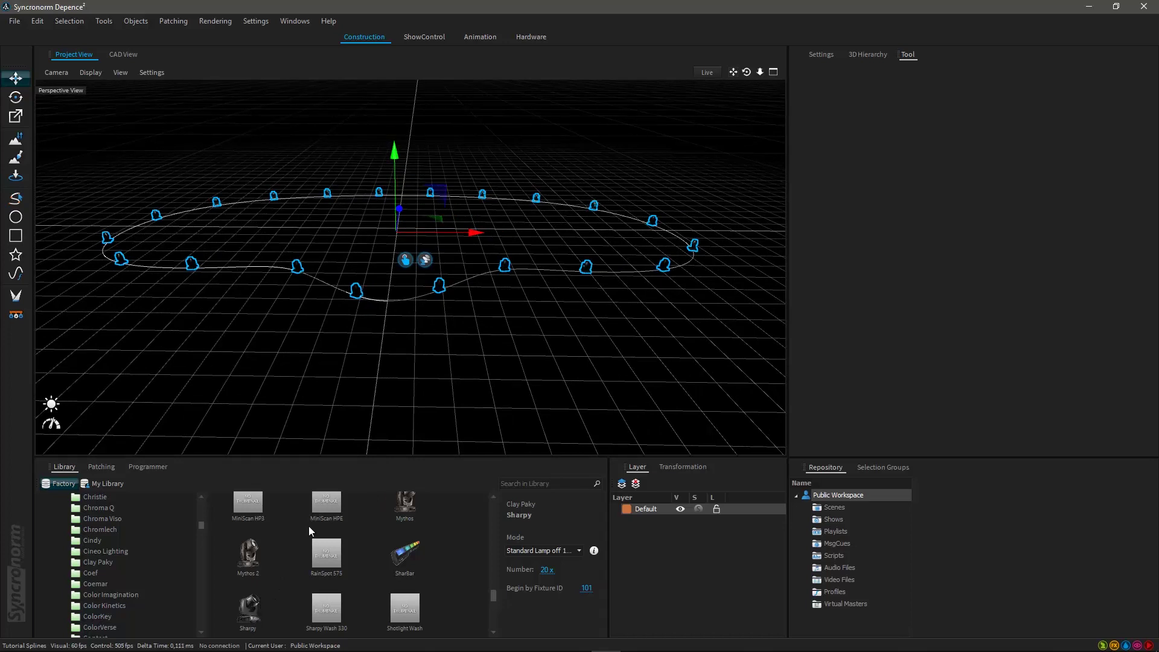
middle_click_drag(469, 366, 410, 362)
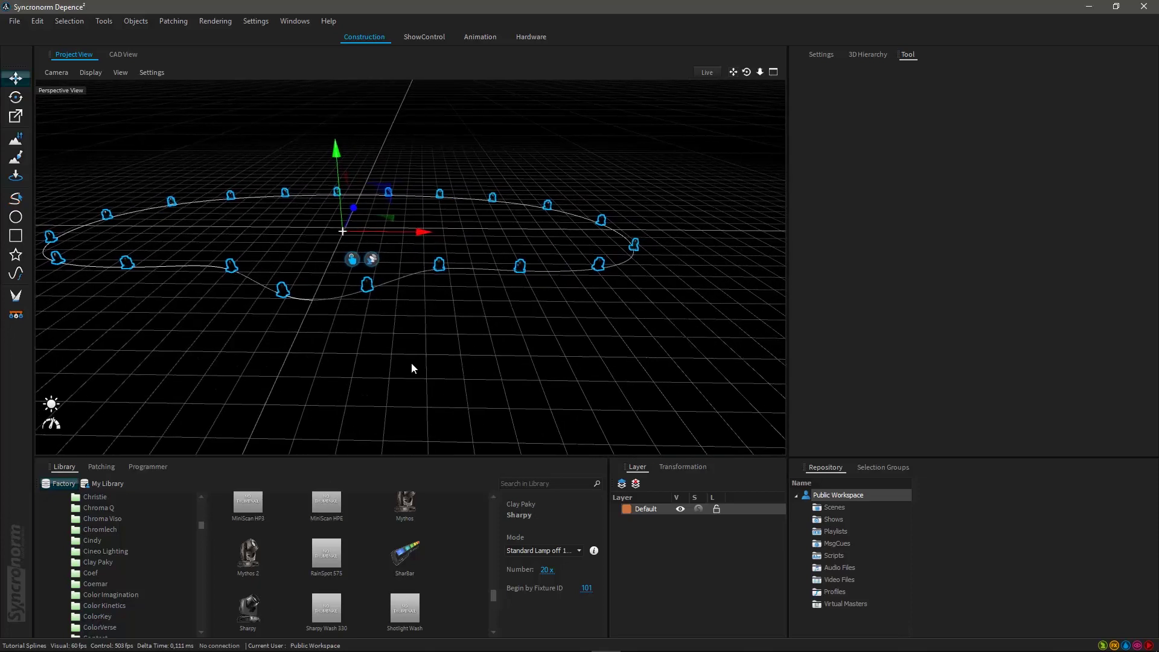
left_click(411, 363)
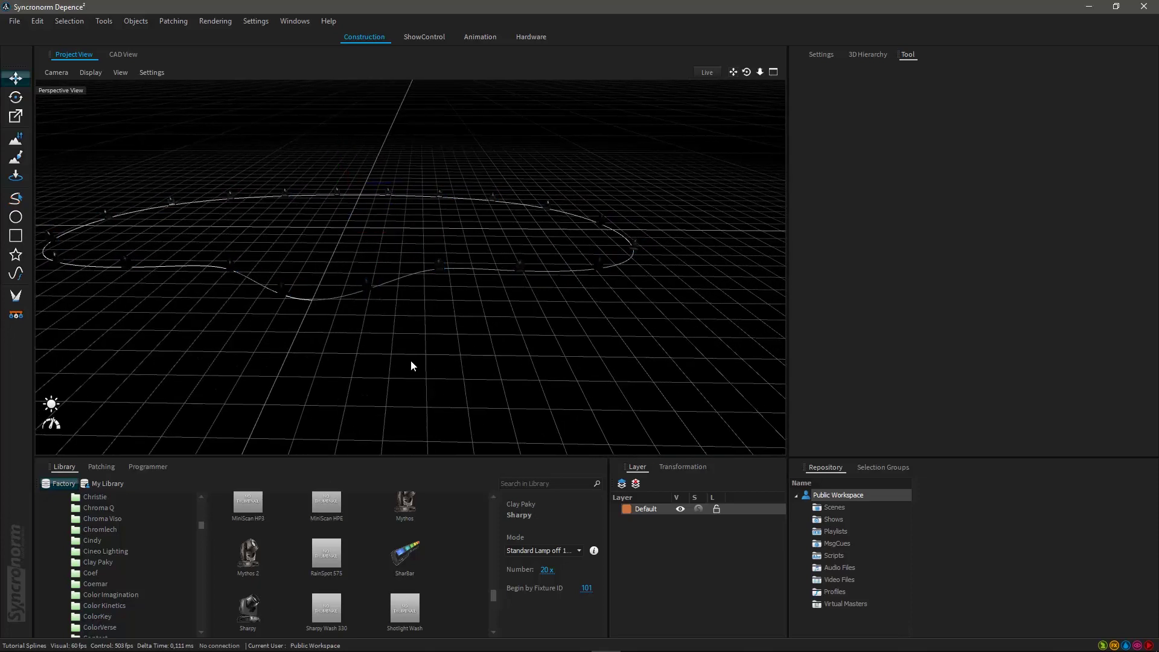
left_click(875, 467)
left_click(837, 510)
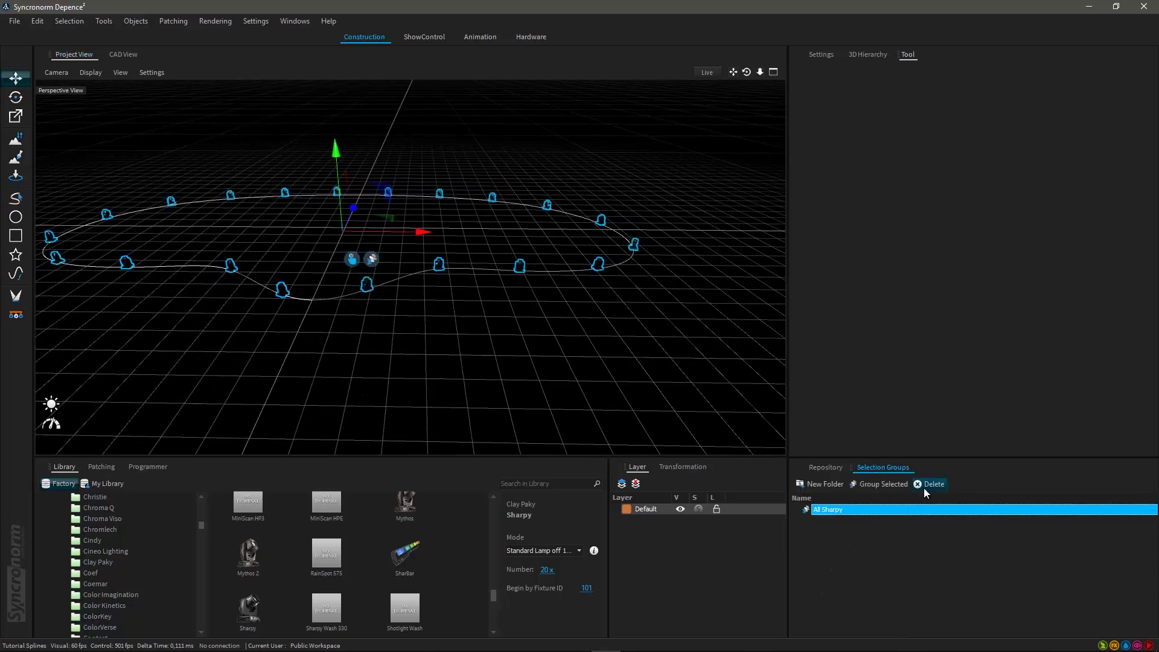
right_click(585, 289)
left_click(638, 298)
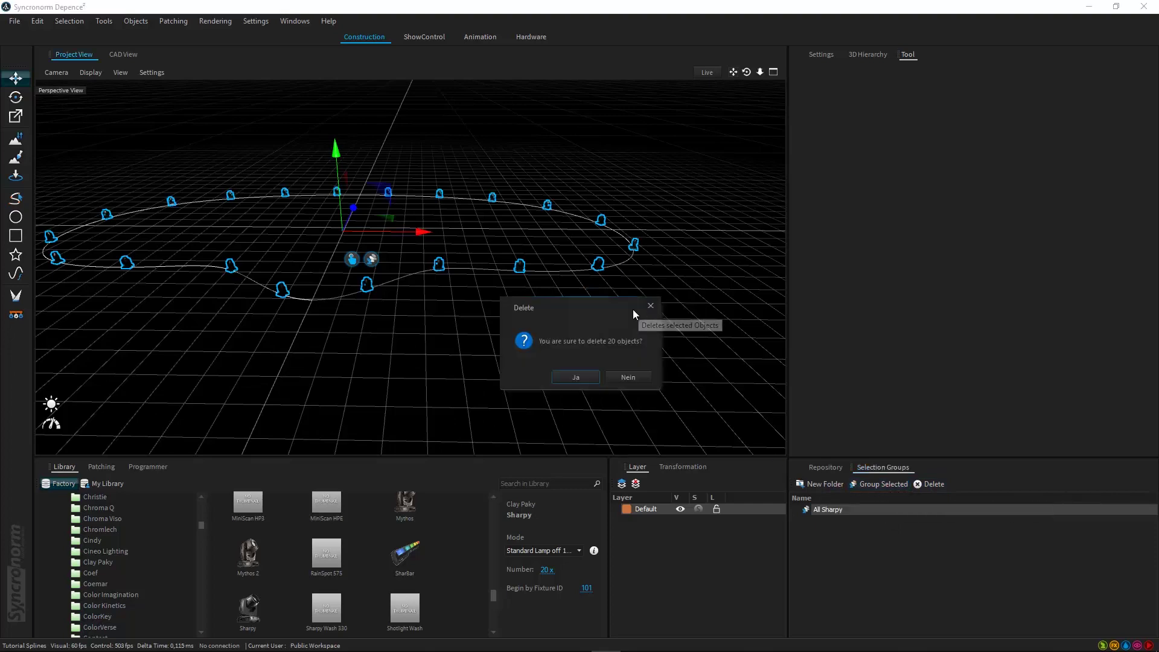
left_click(576, 377)
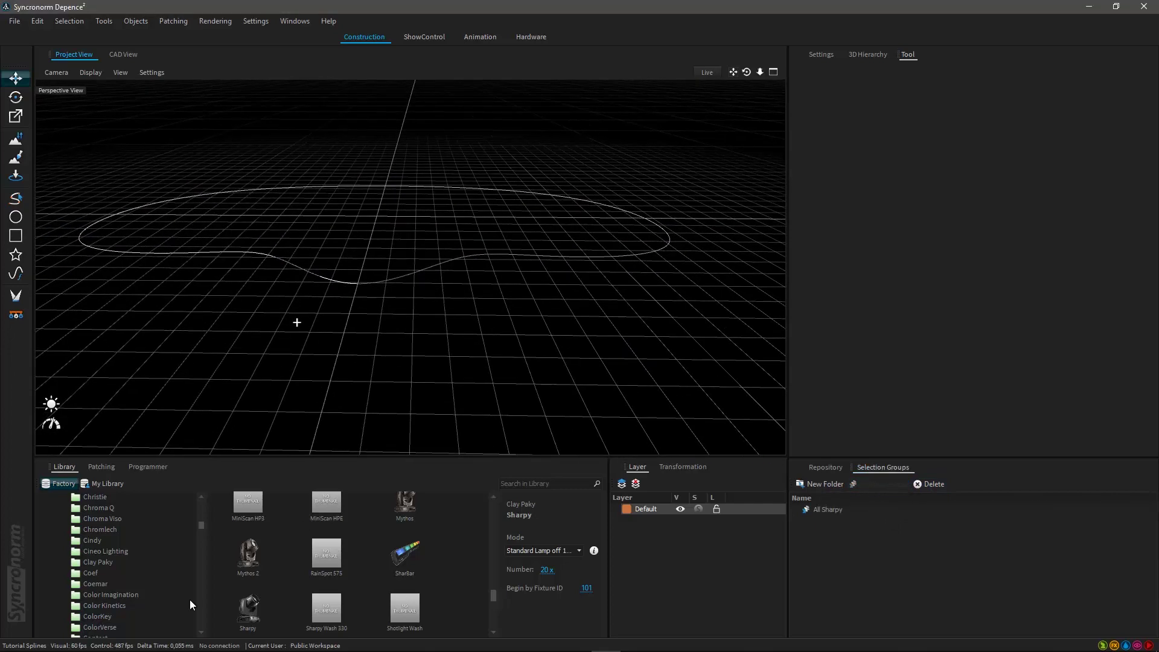
Step: Place a straight row of 20 Sharpy fixtures on the ground in front of the spline
left_click(245, 611)
left_click_drag(247, 622, 490, 403)
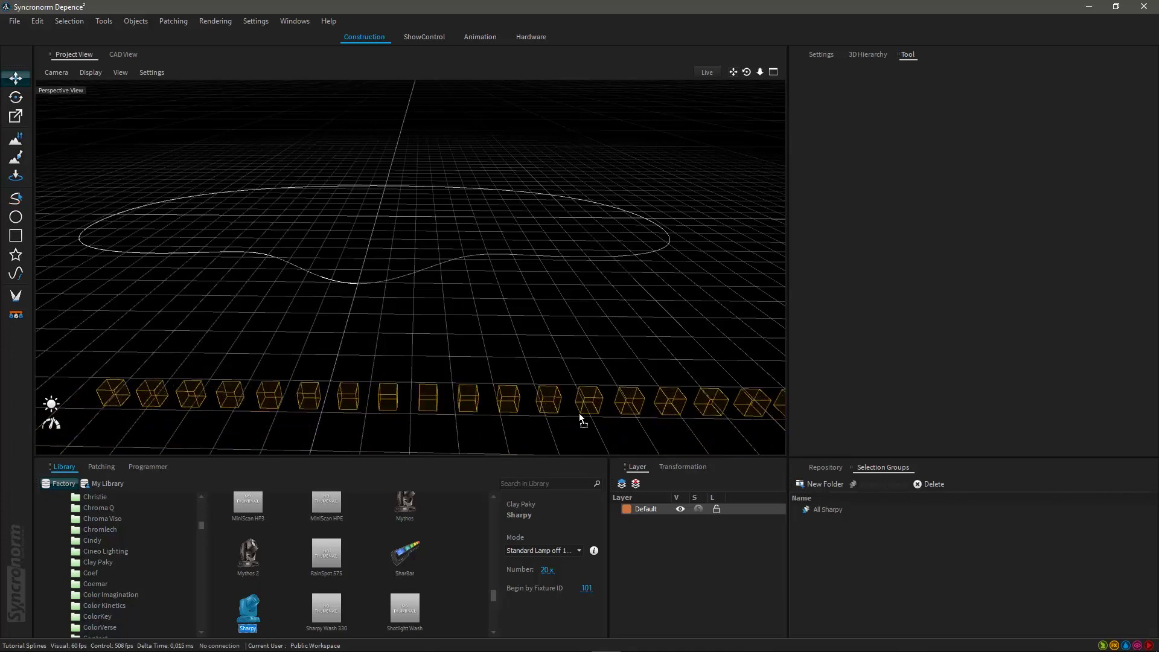
left_click_drag(579, 415, 579, 414)
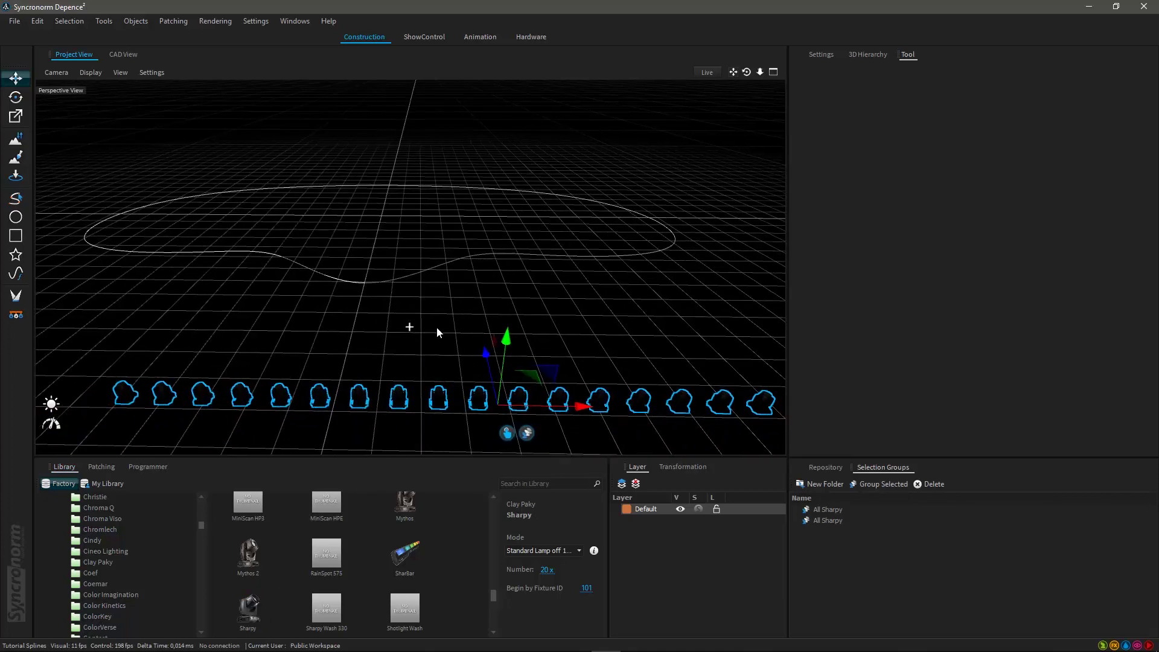
Step: Arrange the row of Sharpy fixtures along the existing spline from 0 % to 100 % and view the result
middle_click_drag(410, 327, 483, 324)
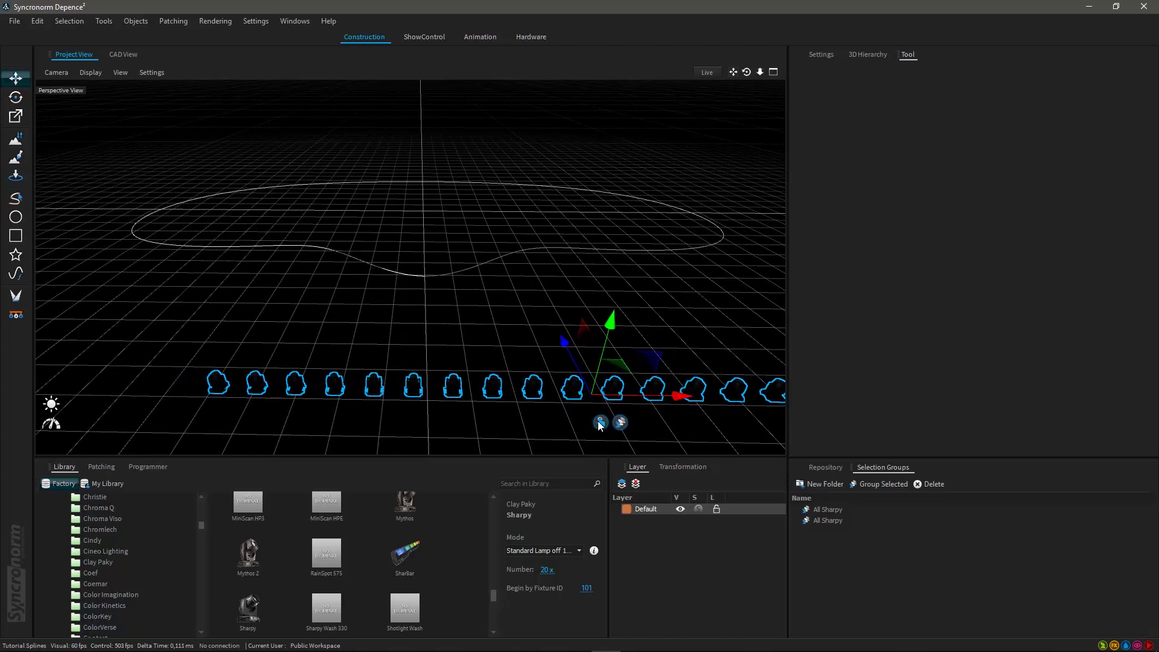
left_click_drag(602, 422, 498, 258)
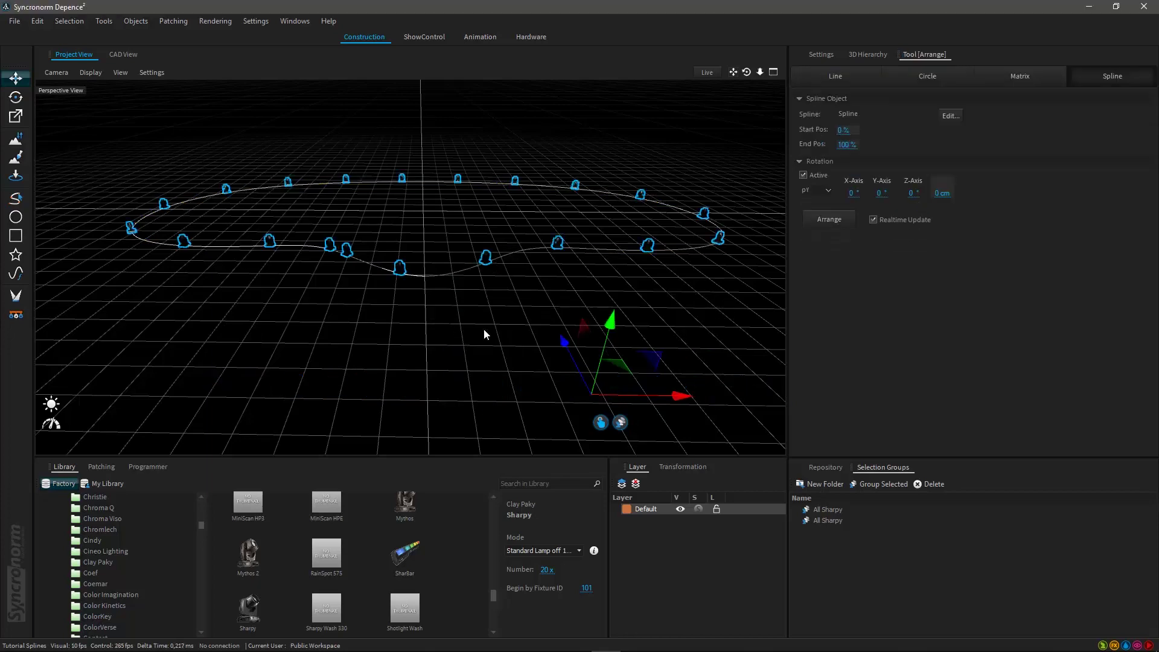
middle_click_drag(528, 249, 489, 395)
scroll(393, 357, "up", 3)
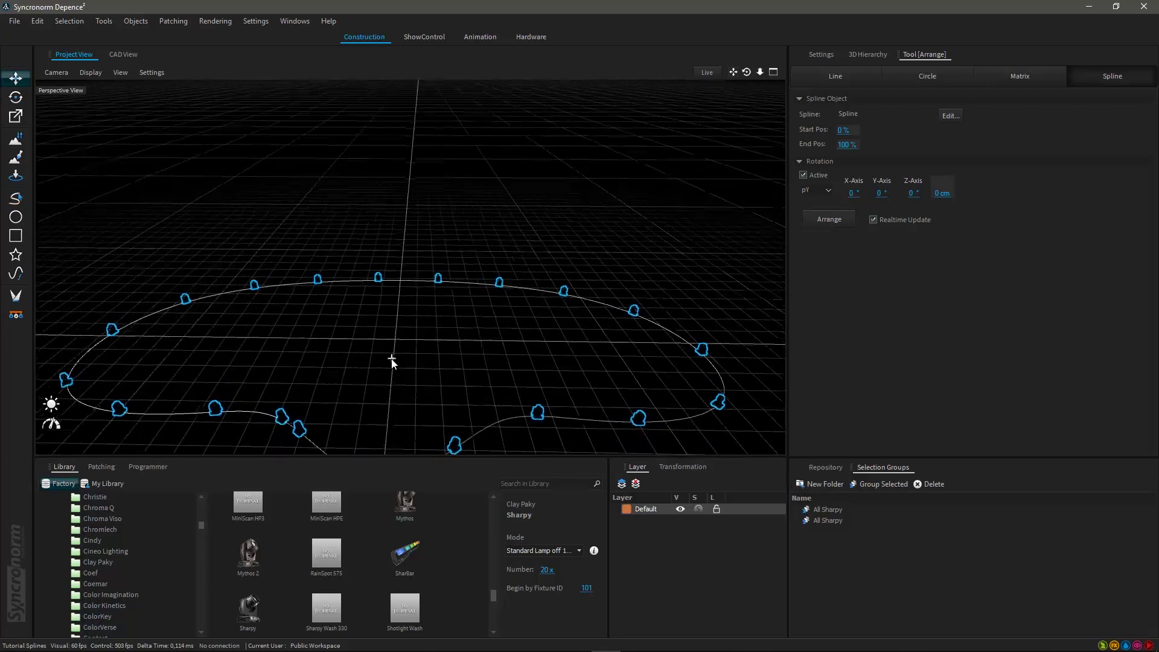
right_click_drag(386, 342, 408, 331)
middle_click_drag(409, 334, 284, 337)
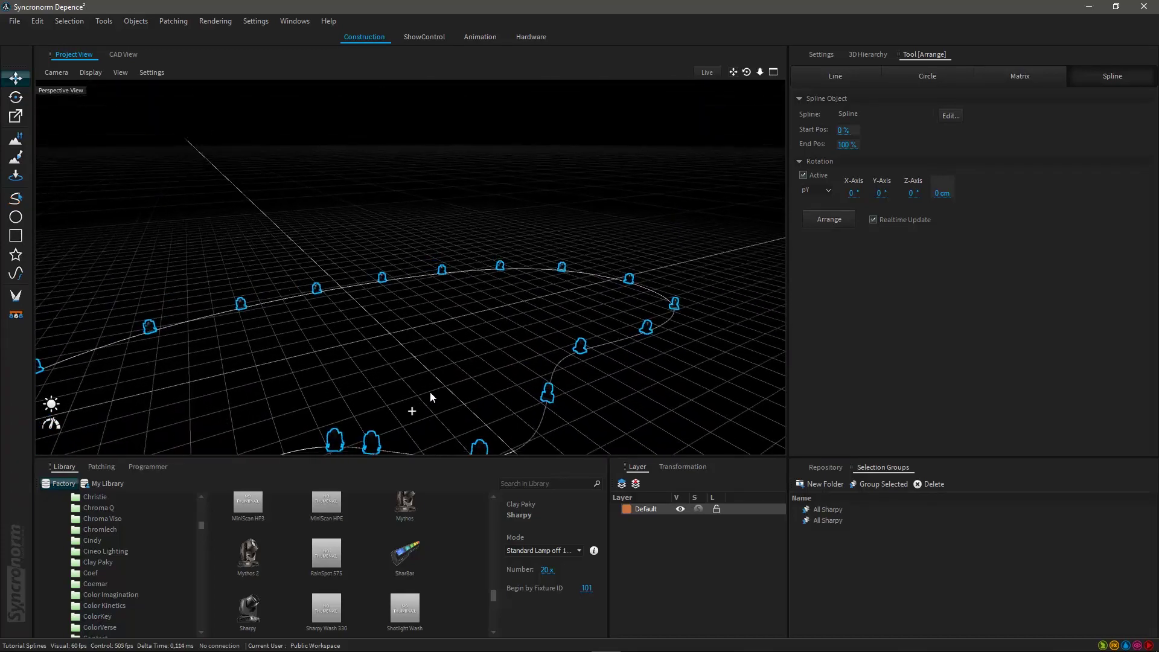